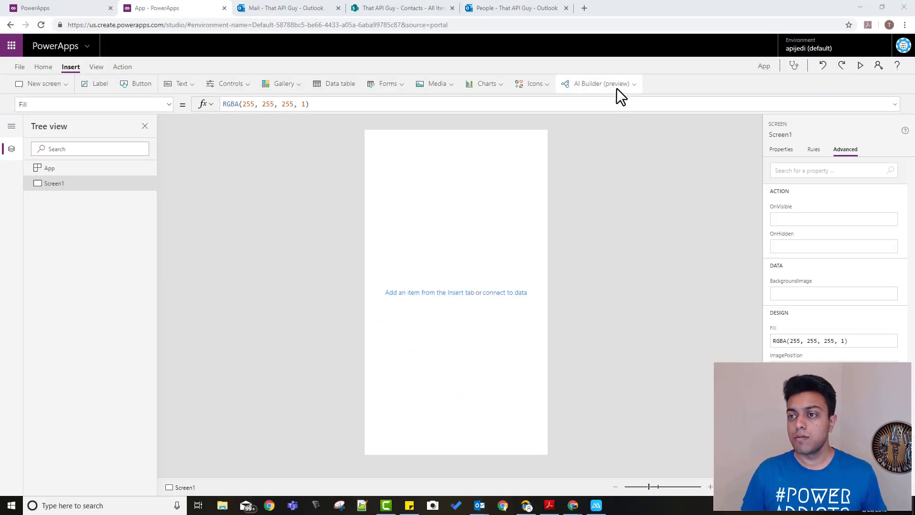
- Insert an AI Builder business card reader and enlarge it to the full 640 width along the top of Screen1
left_click(615, 87)
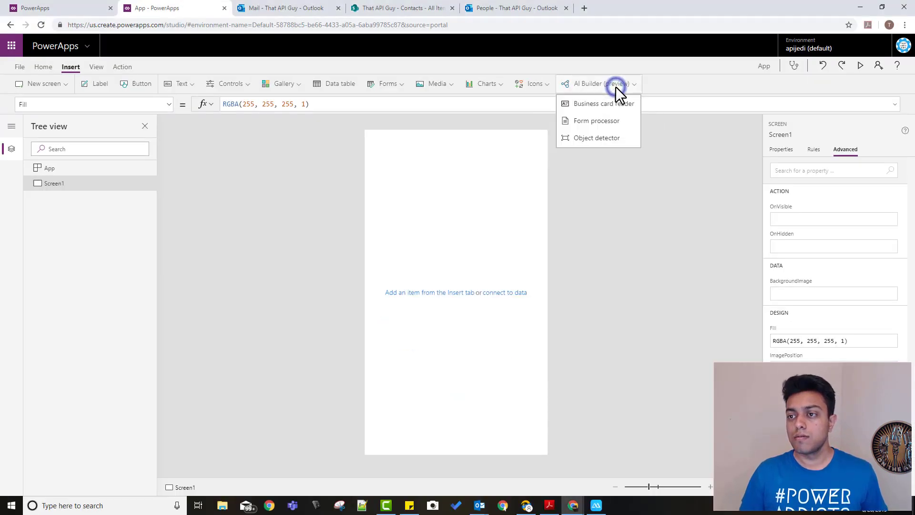
left_click(583, 108)
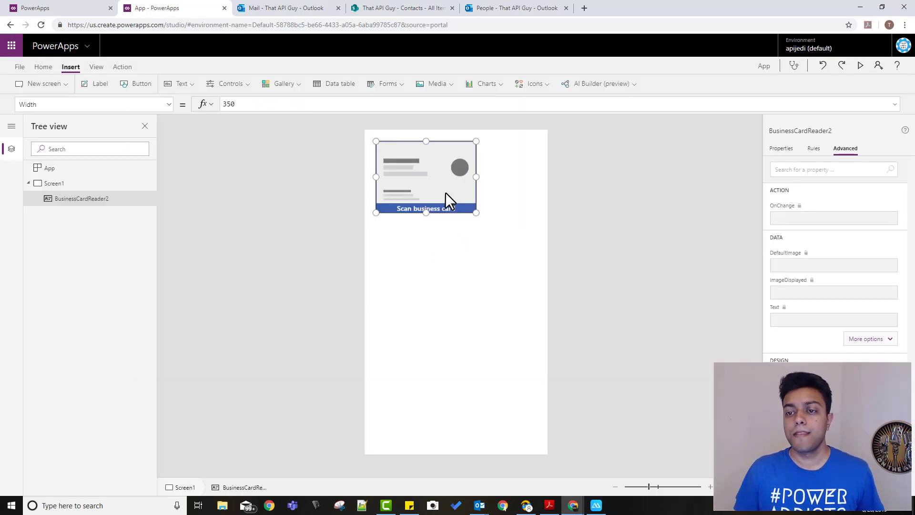
left_click_drag(437, 180, 419, 165)
left_click_drag(465, 202, 551, 233)
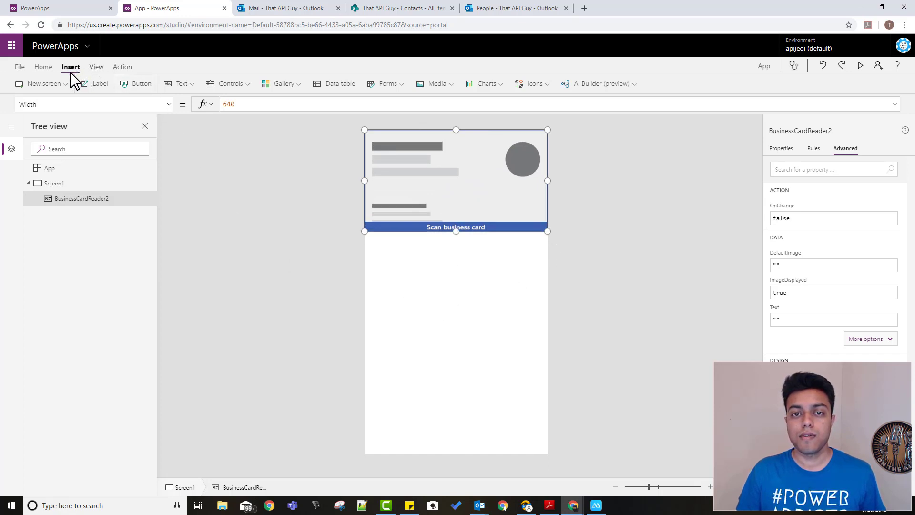
- Insert an edit form directly below the business card reader and extend it downward, leaving a narrow strip free beneath it
left_click(96, 67)
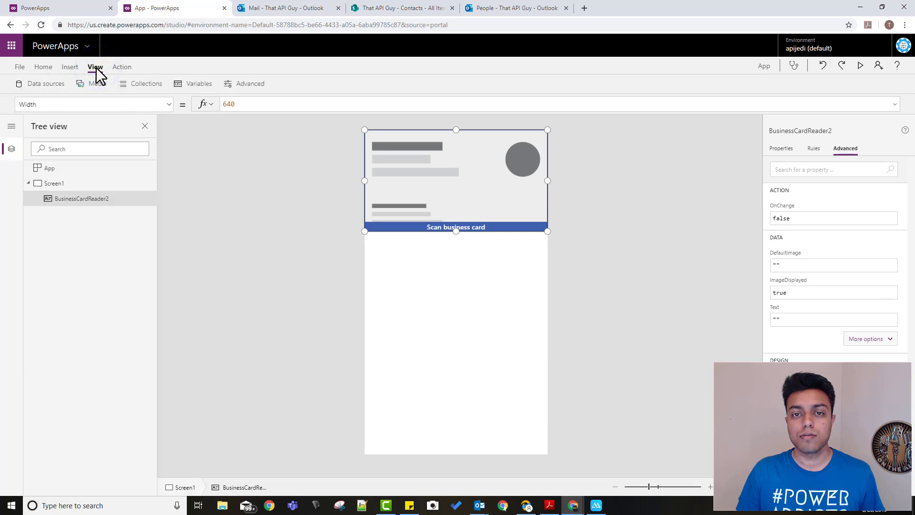
left_click(71, 67)
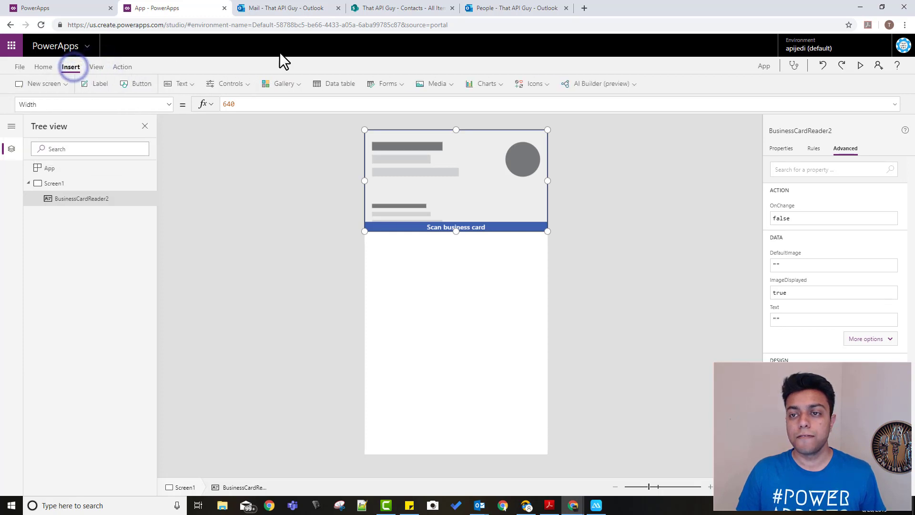
left_click(394, 87)
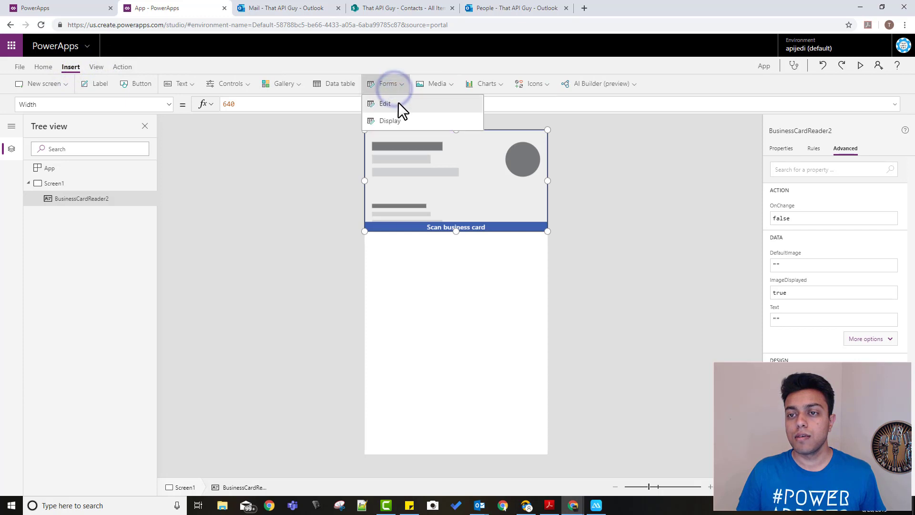
left_click(398, 103)
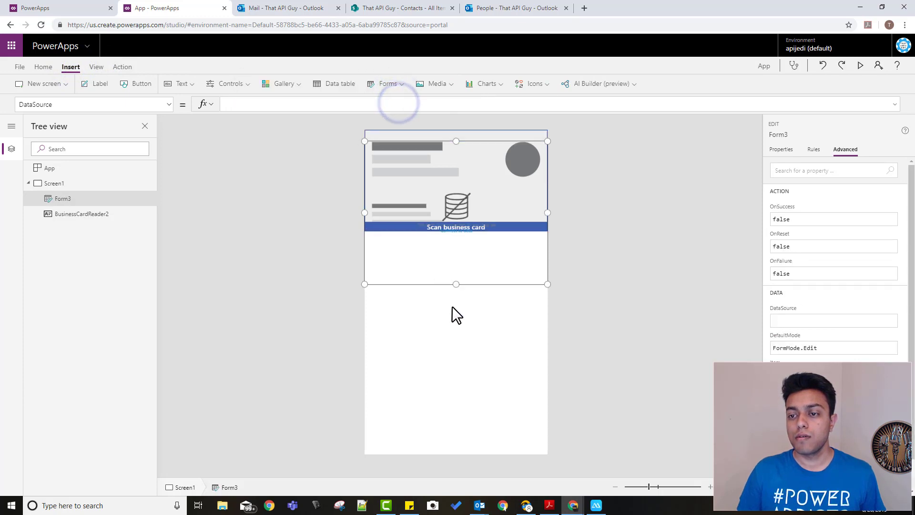
left_click_drag(467, 293, 481, 384)
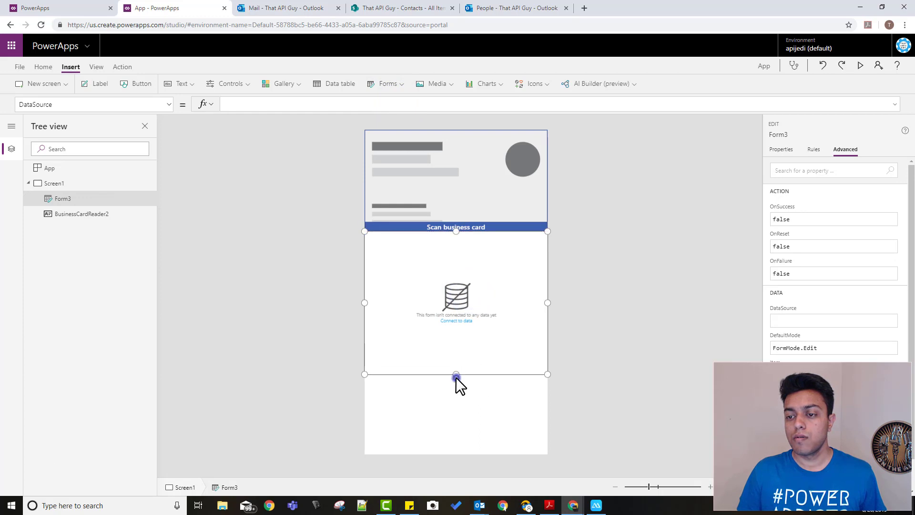
left_click(456, 377)
left_click(458, 359)
left_click_drag(457, 373, 457, 422)
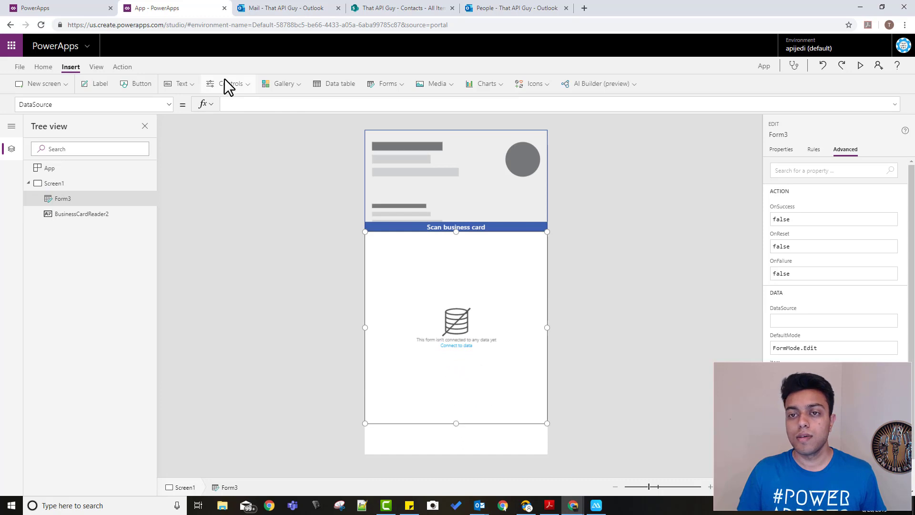
- Connect the form to the SharePoint Contacts list and review the list's columns on the SharePoint site
left_click(457, 345)
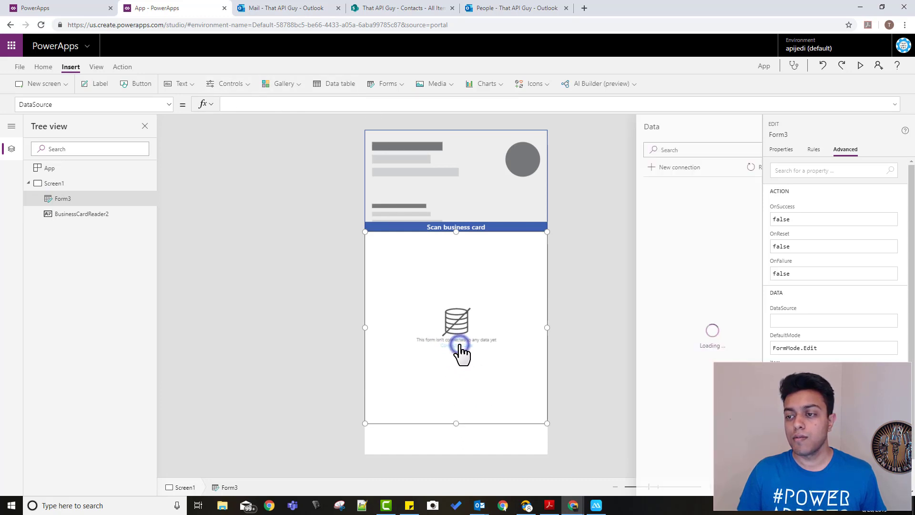
left_click(654, 147)
type("share")
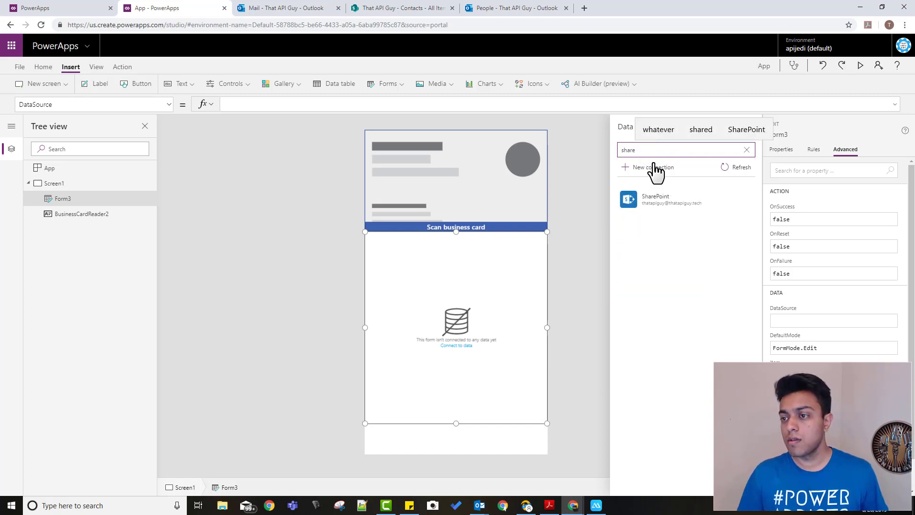
left_click(665, 199)
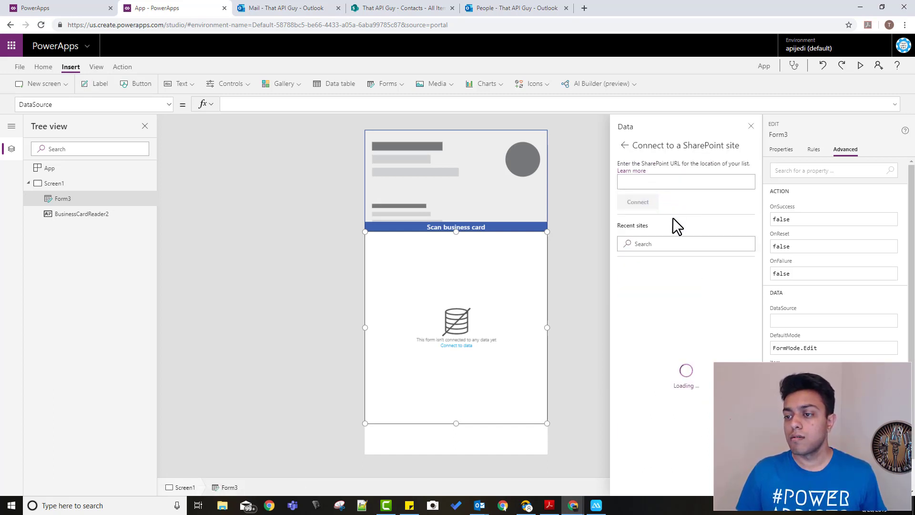
left_click(665, 283)
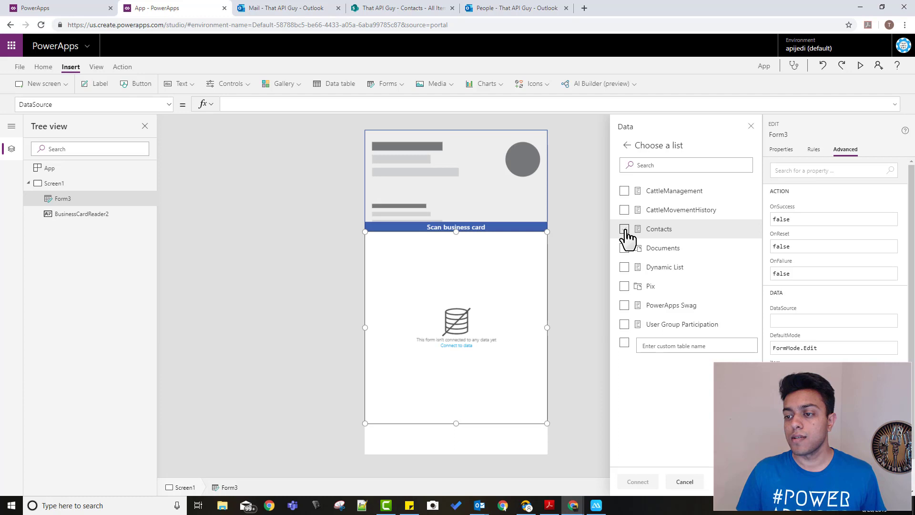
left_click(624, 230)
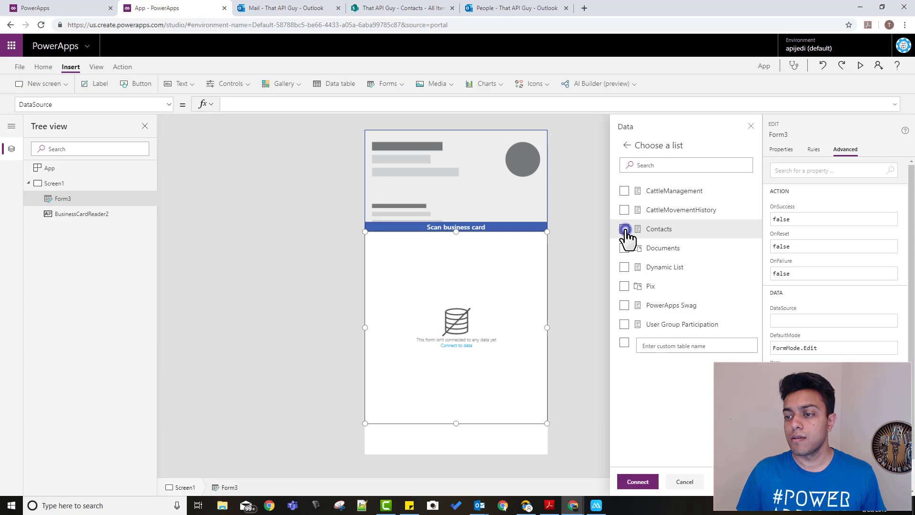
left_click(638, 485)
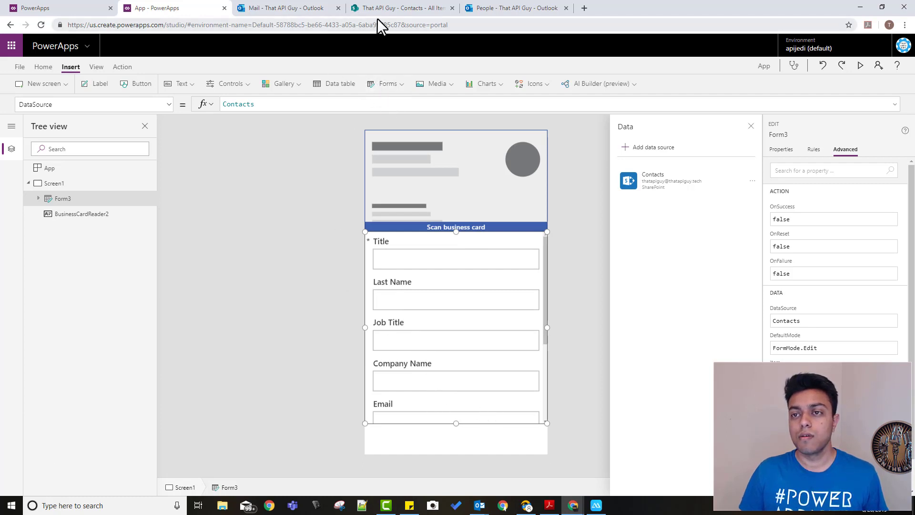
left_click(389, 11)
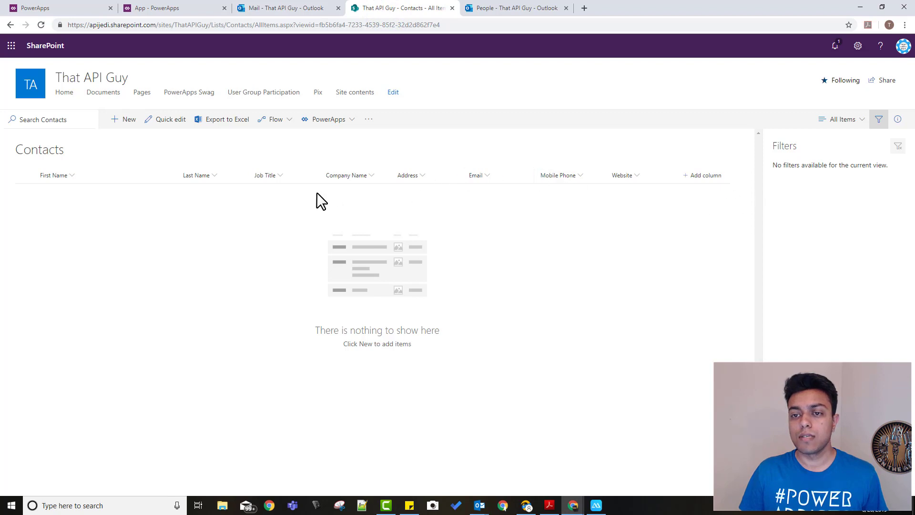
left_click(165, 8)
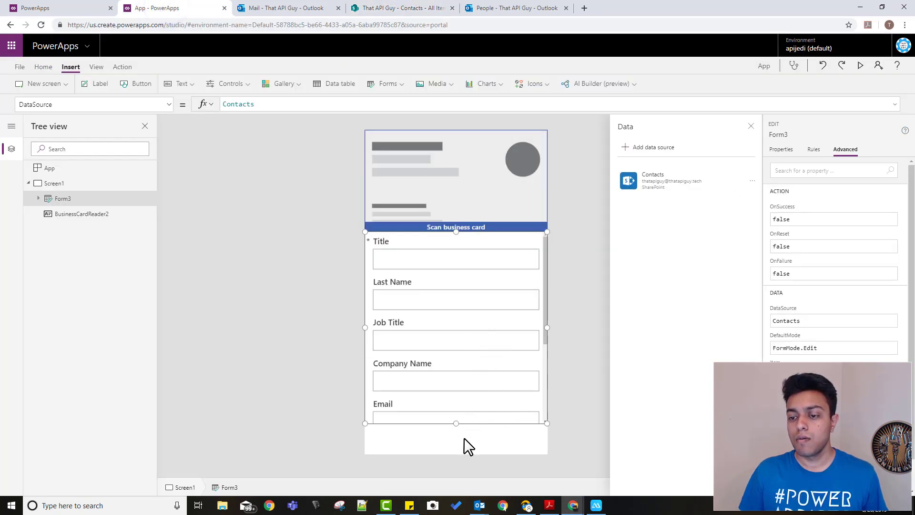
- Stretch the form slightly downward and add a button about 640 wide and 88 high filling the space beneath it
left_click_drag(458, 426, 458, 429)
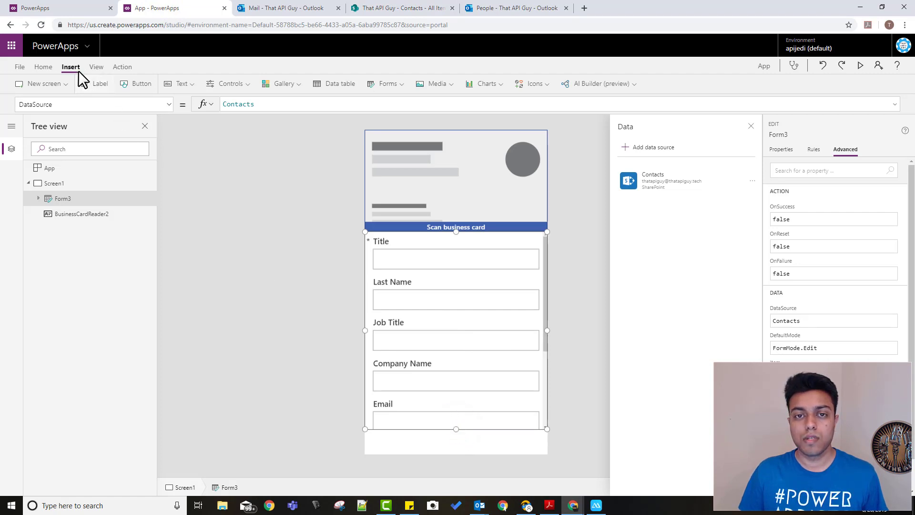
left_click(132, 87)
left_click_drag(421, 155, 558, 443)
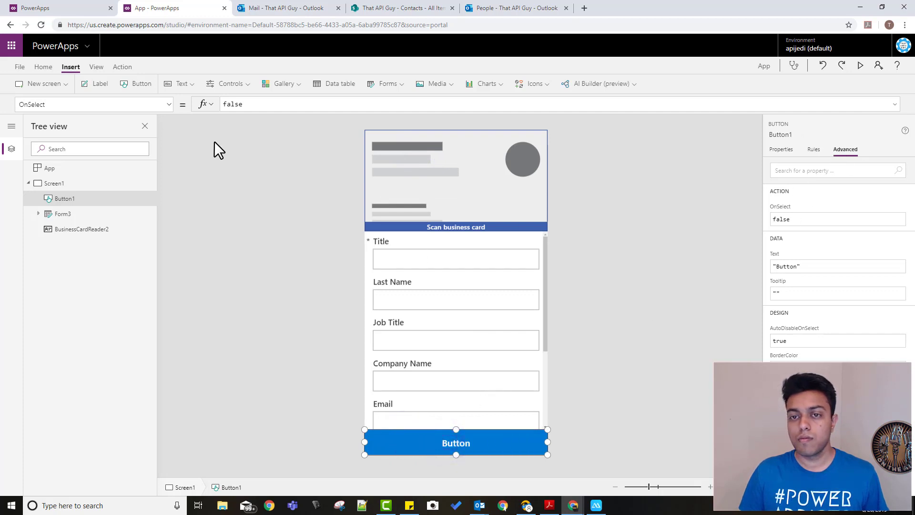
- Set the button's text to "Submit Contact"
left_click(784, 149)
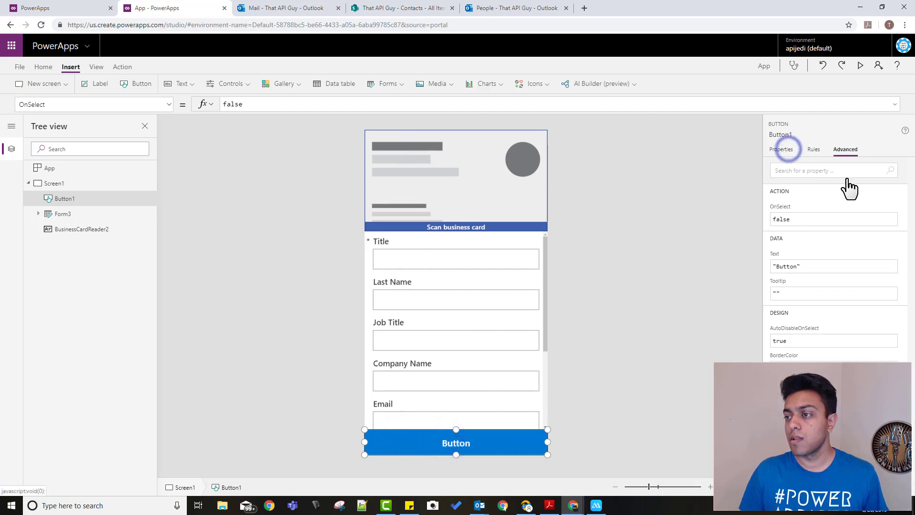
left_click(871, 168)
double_click(871, 167)
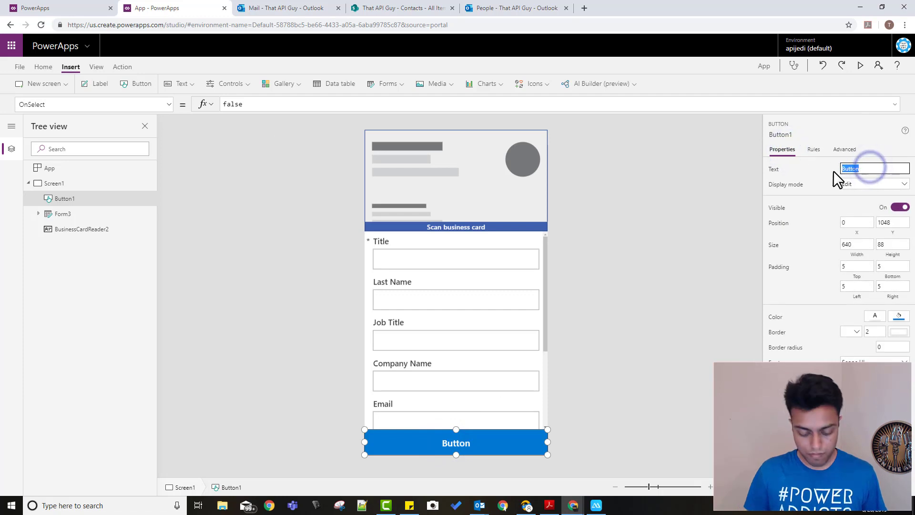
type("Submit")
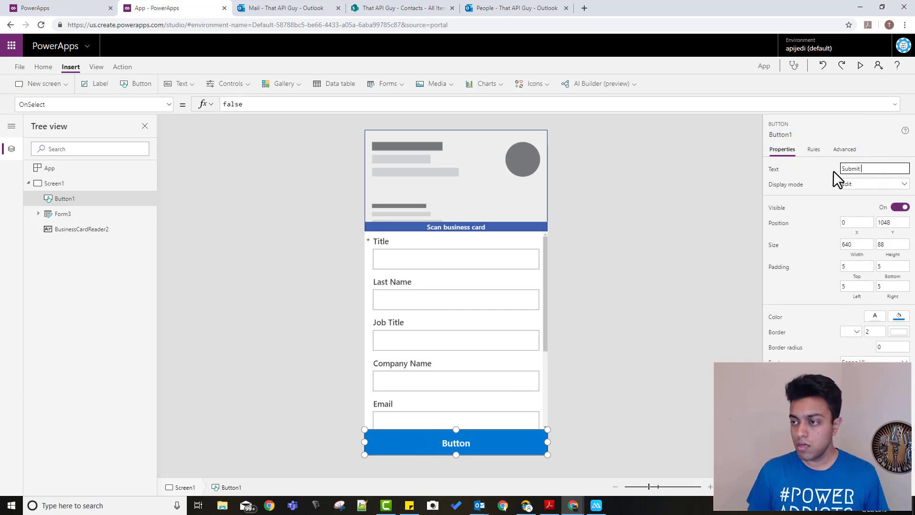
type(" Contact")
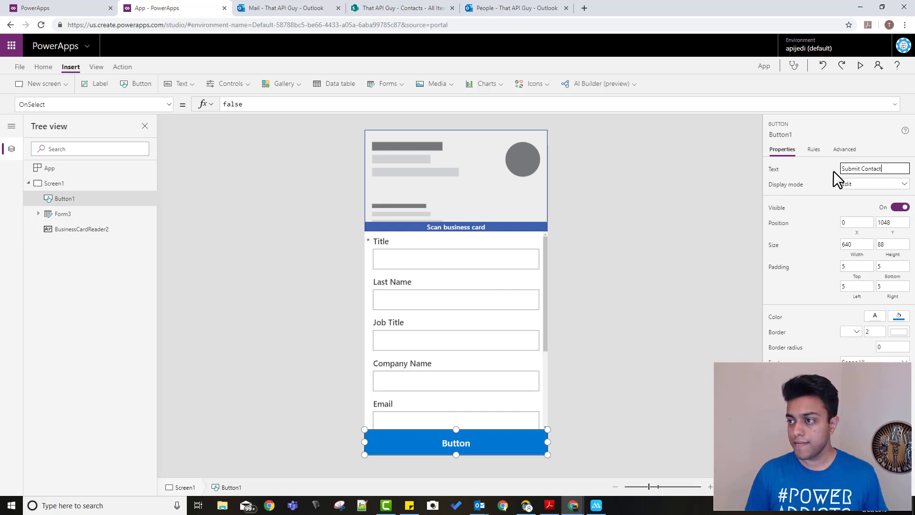
left_click(806, 168)
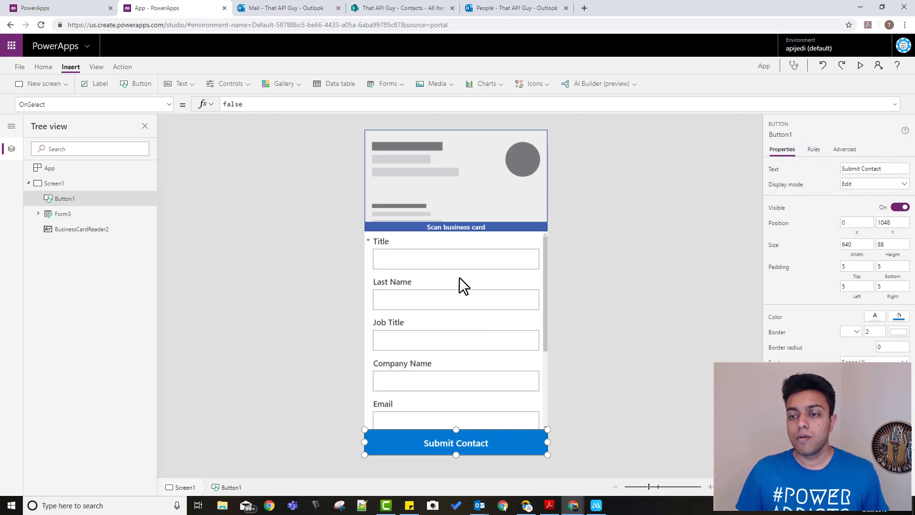
- Inspect the form's Title card and its text input, and show the form's list of fields
left_click(433, 265)
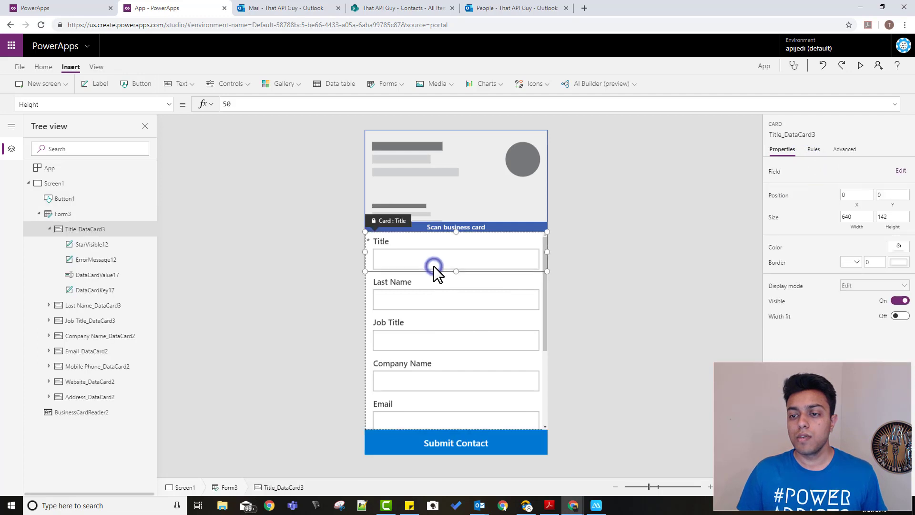
left_click(433, 265)
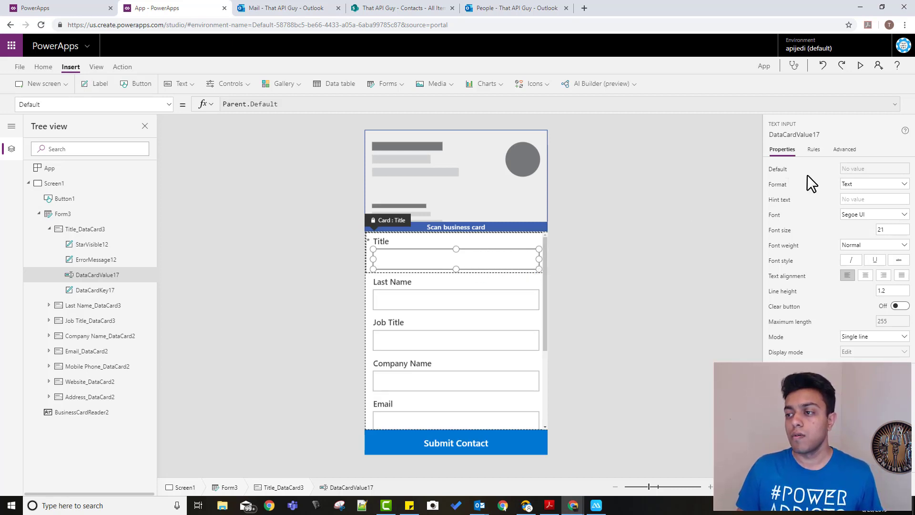
left_click(78, 230)
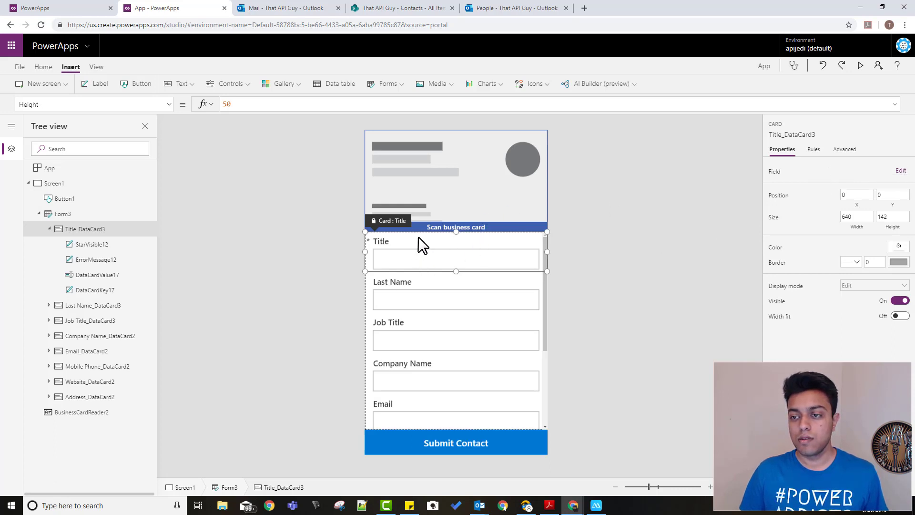
left_click(896, 171)
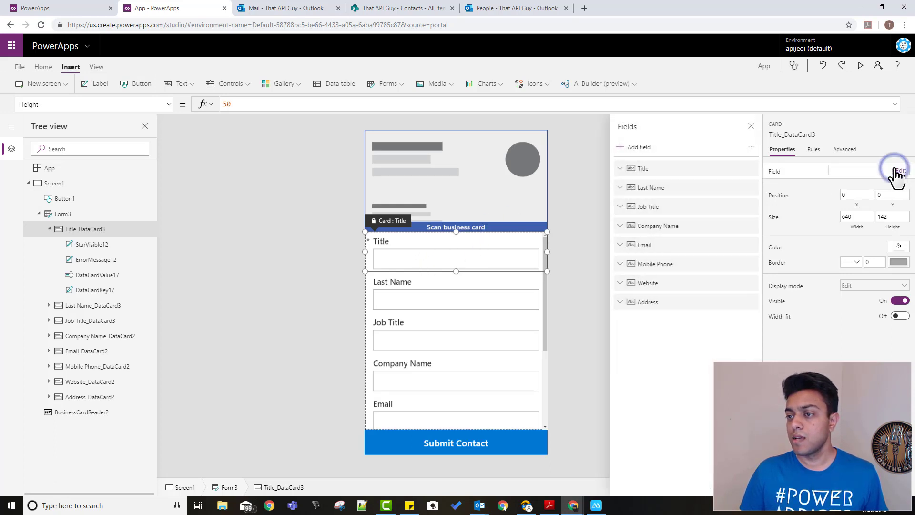
left_click(83, 230)
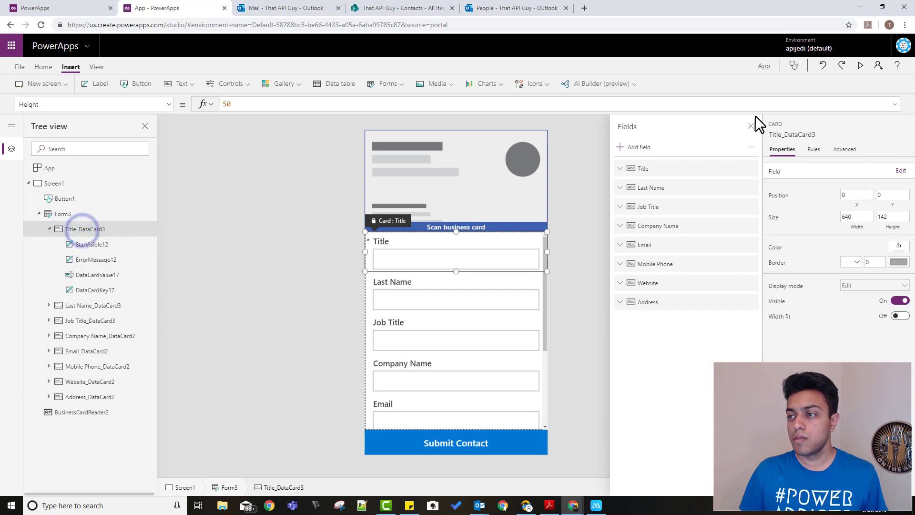
- Unlock the Title card and set its text input's Default to BusinessCardReader2.FirstName
left_click(421, 261)
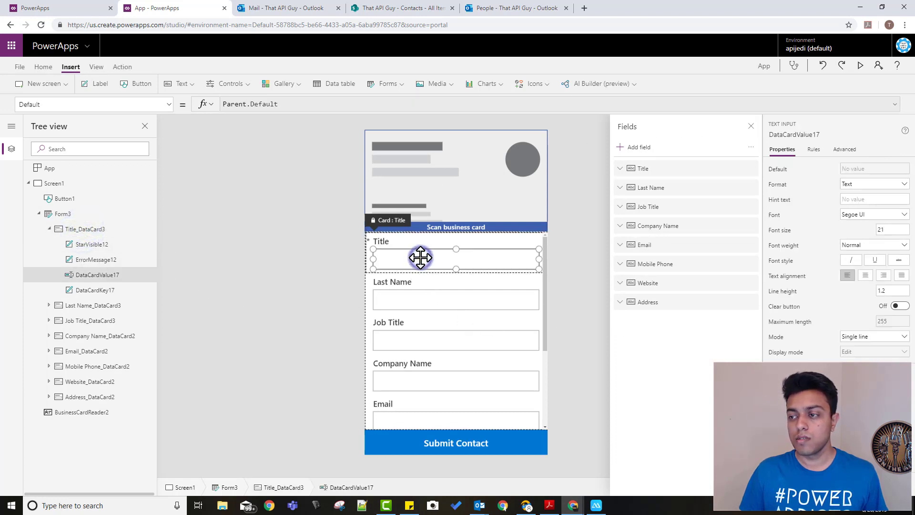
left_click(877, 168)
left_click(829, 173)
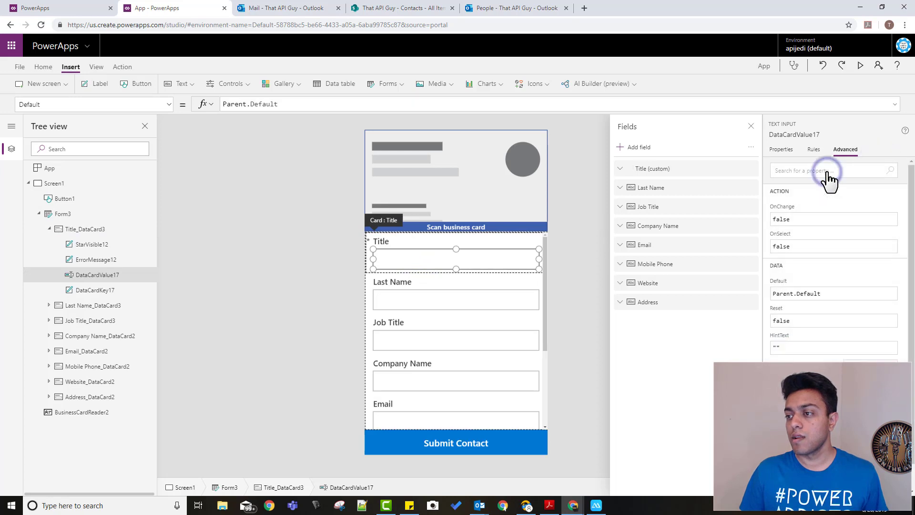
left_click(832, 294)
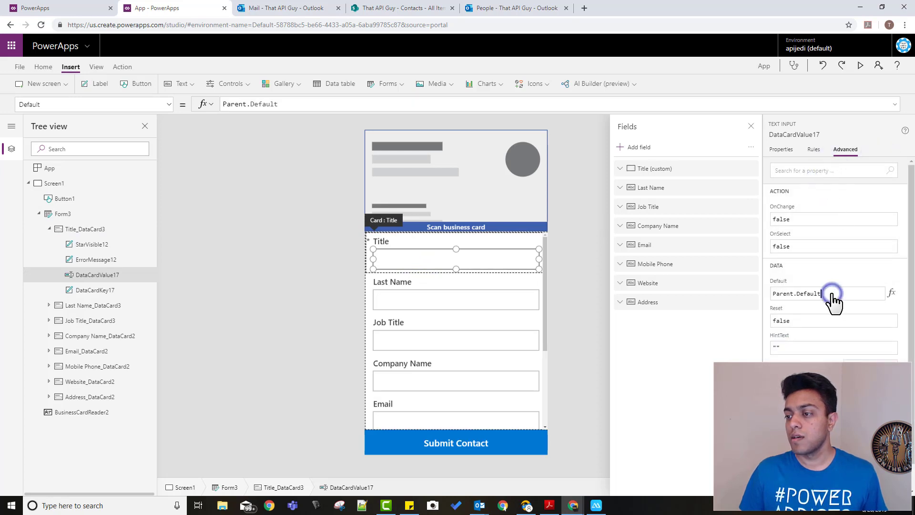
left_click_drag(832, 293, 760, 299)
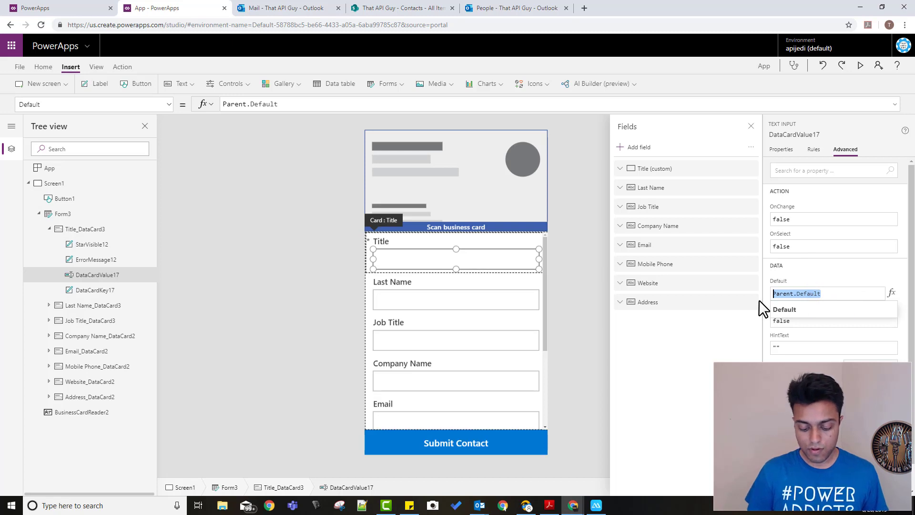
type("Busine")
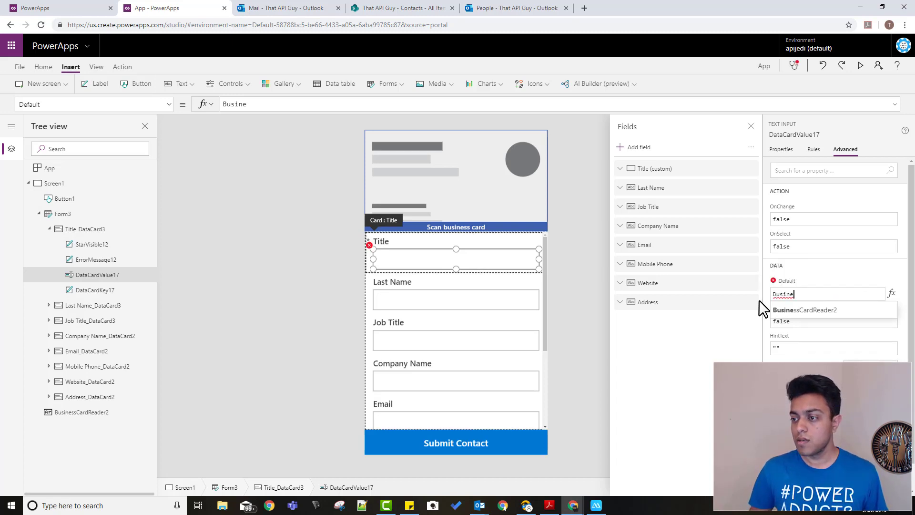
key("Tab")
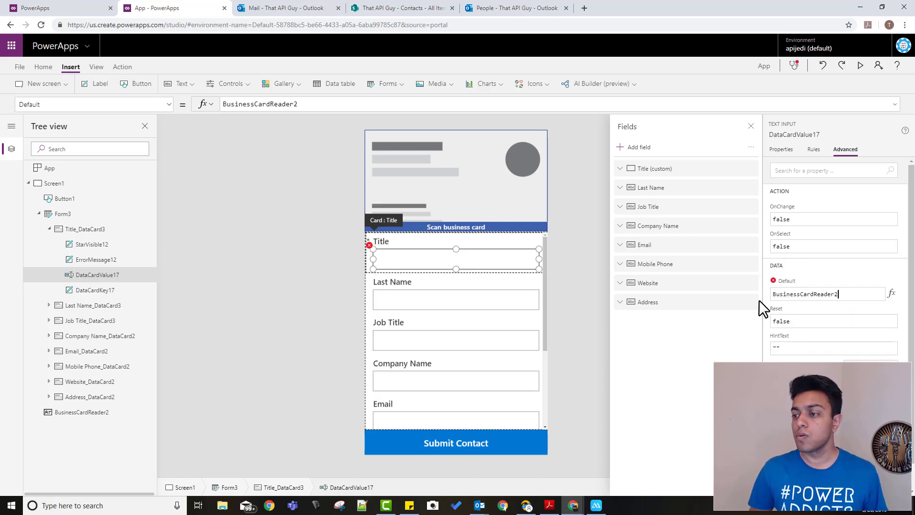
type(".")
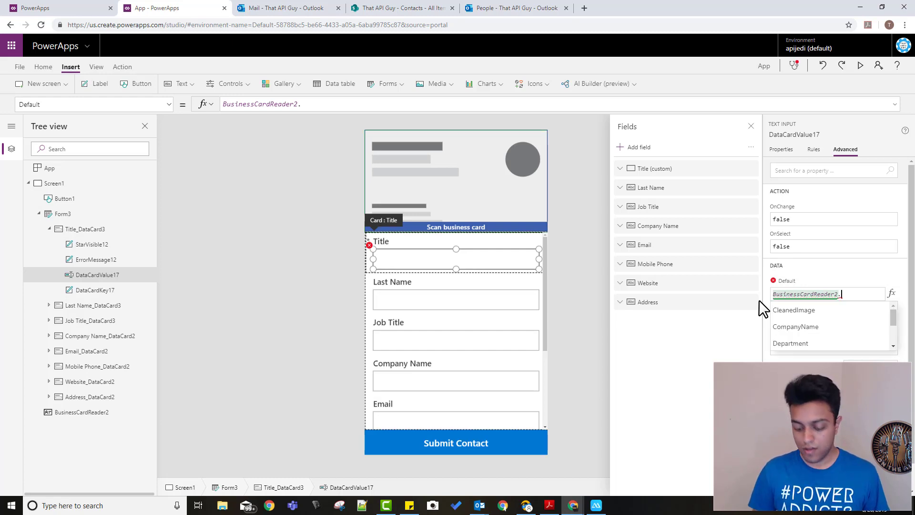
type("fir")
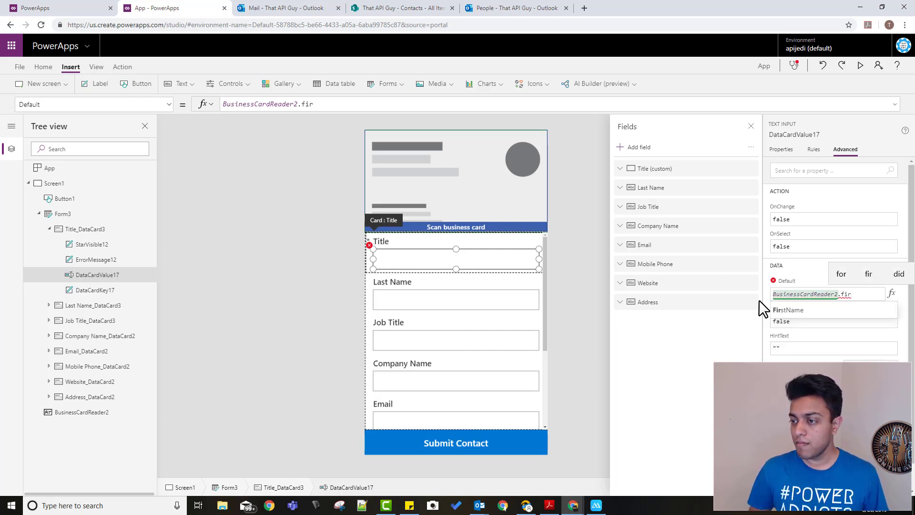
key("Tab")
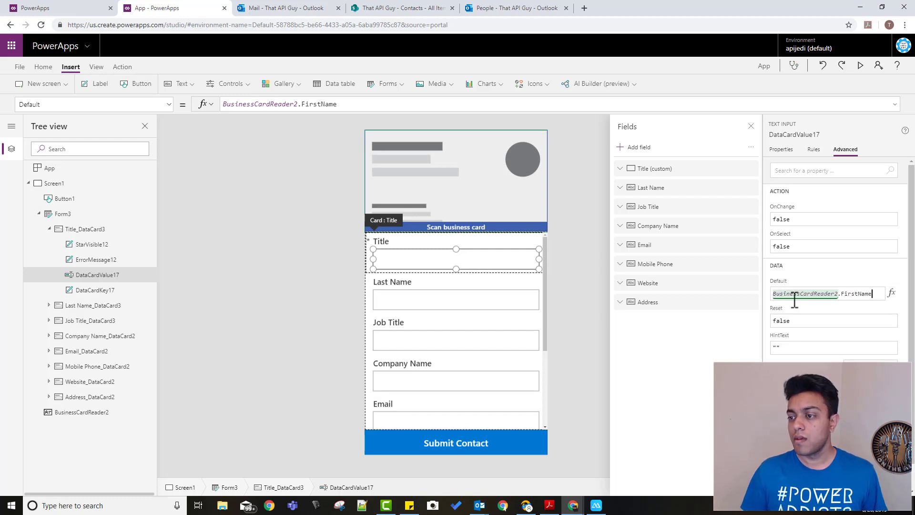
- Examine the list of properties that BusinessCardReader2 offers in the Title input's Default formula
left_click(304, 105)
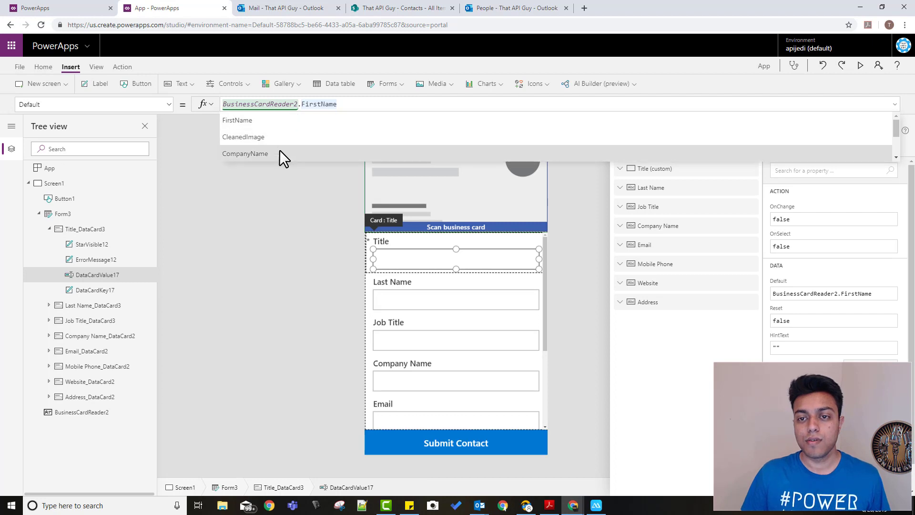
scroll(263, 129, "down", 3)
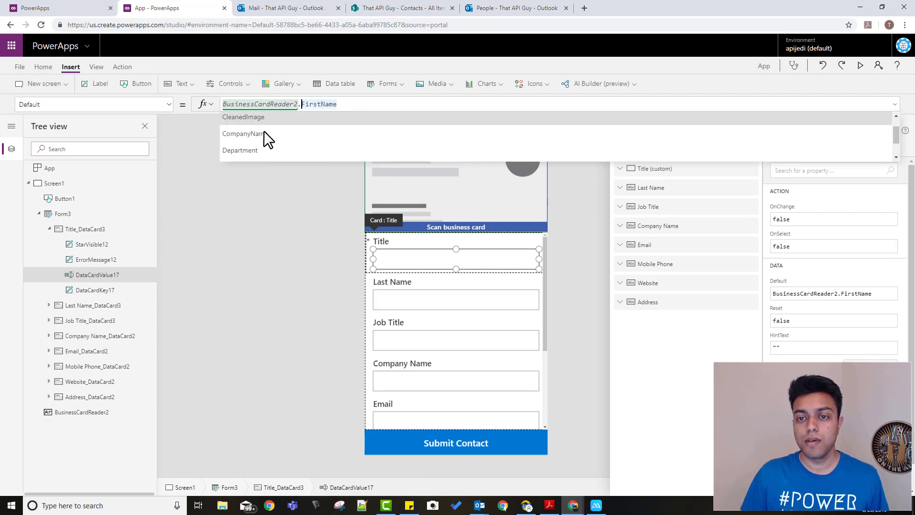
scroll(268, 144, "down", 3)
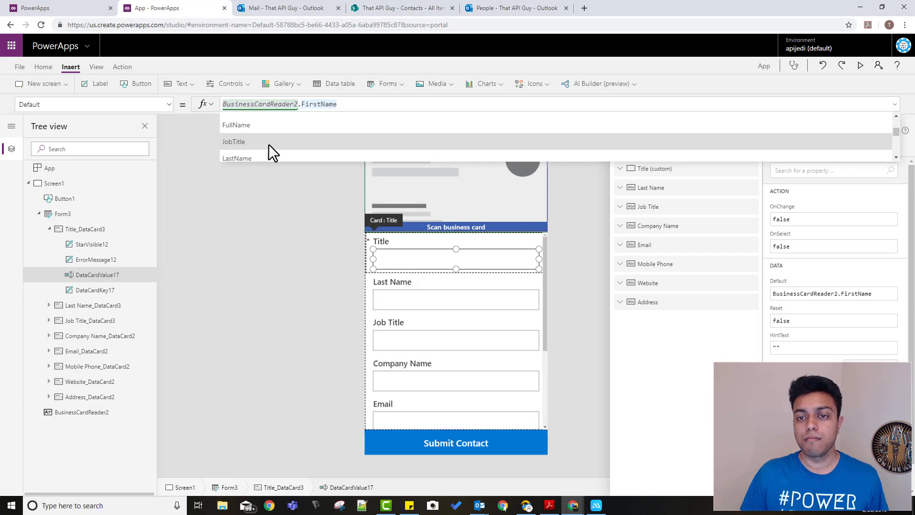
scroll(268, 144, "down", 2)
scroll(269, 145, "down", 1)
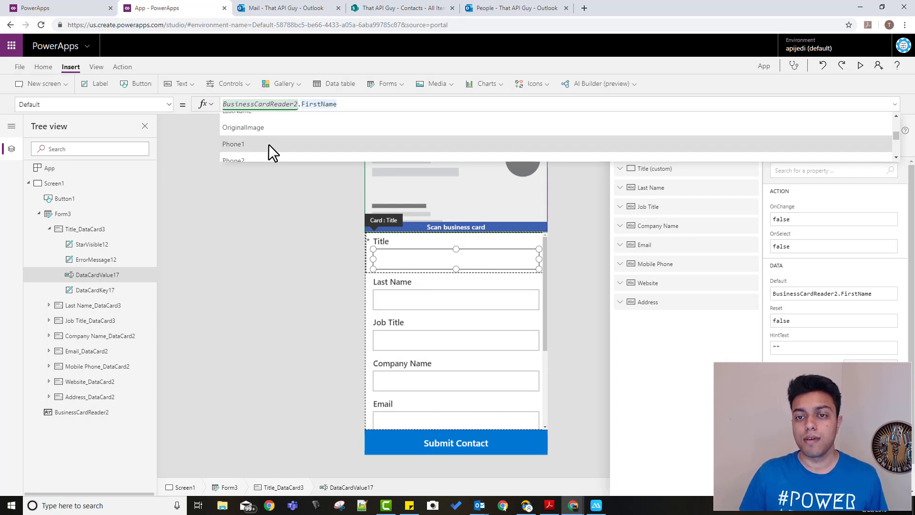
scroll(269, 145, "down", 3)
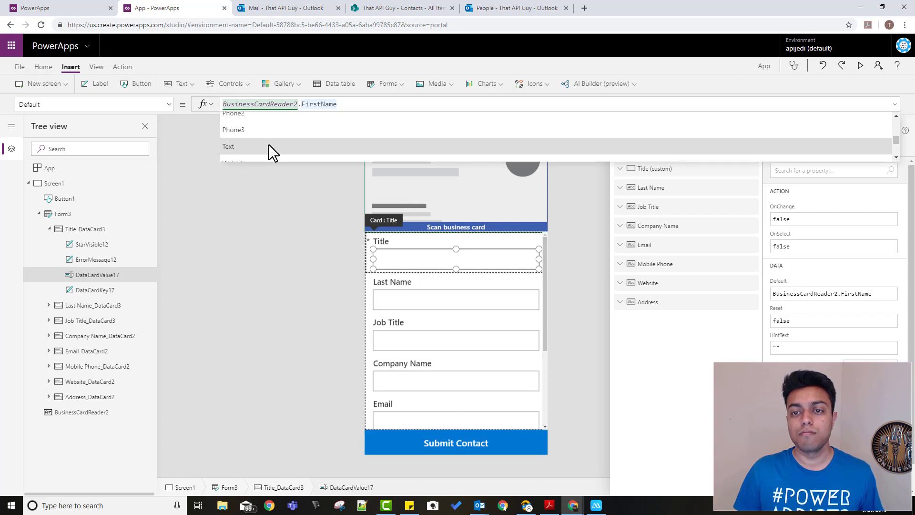
scroll(268, 144, "down", 2)
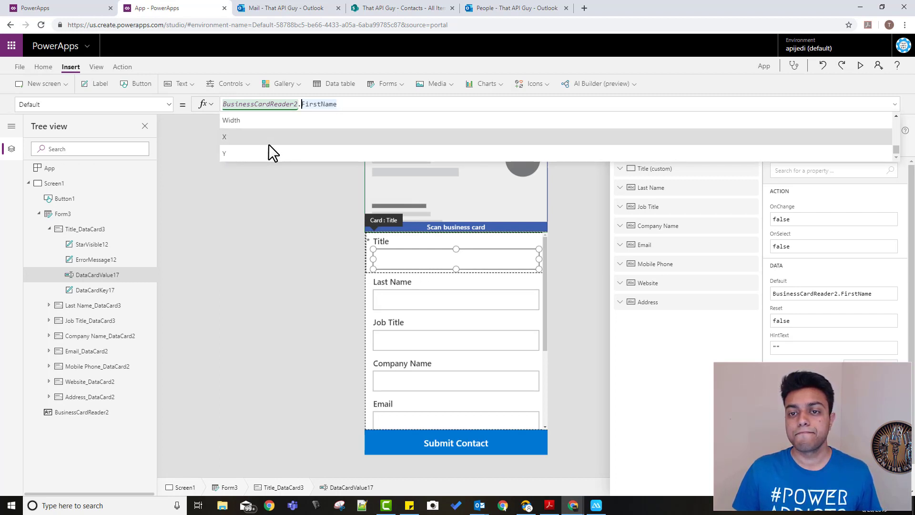
- Set the Text of the Title card's label to "First Name"
left_click(384, 245)
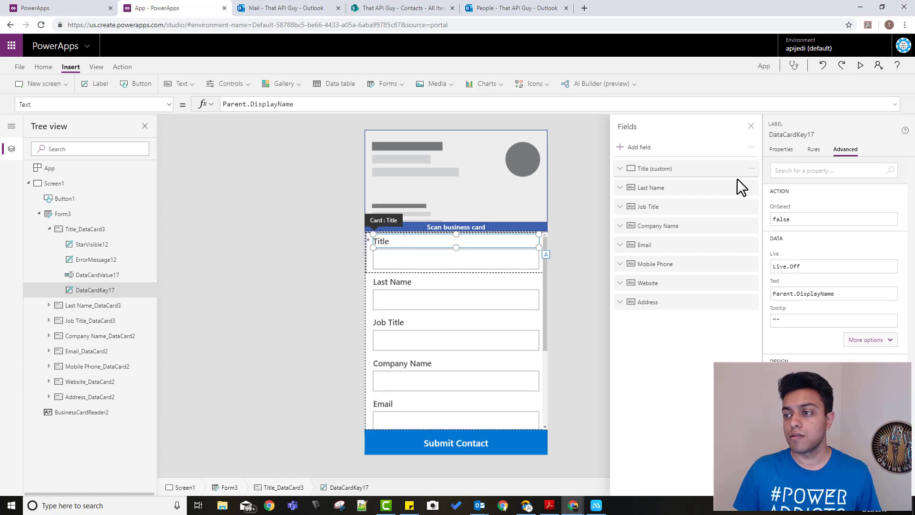
key("ctrl+a")
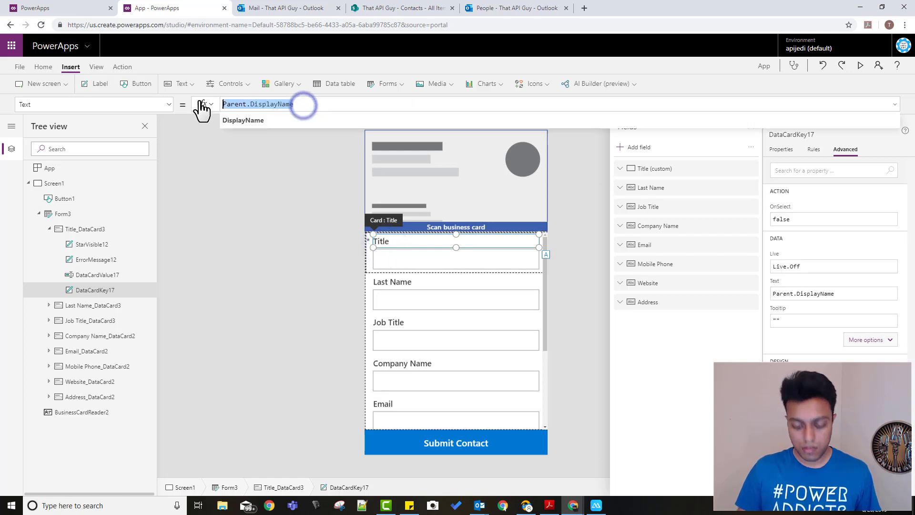
type("F")
key("BackSpace")
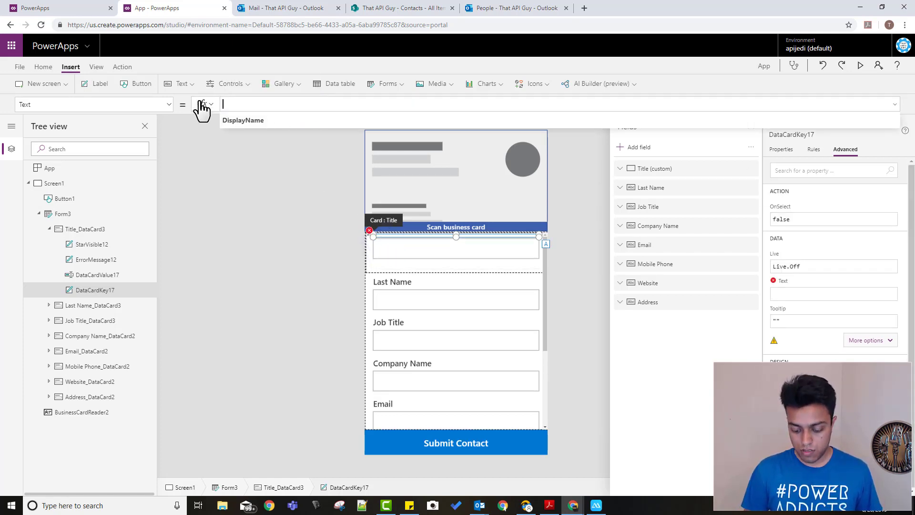
type("\"First Name")
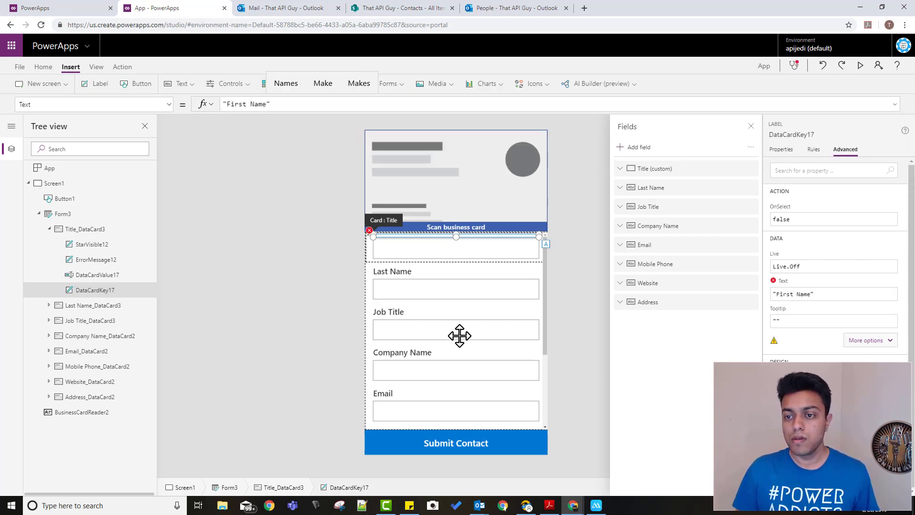
- Unlock the Last Name card and set its text input's Default to BusinessCardReader2.LastName
left_click(405, 304)
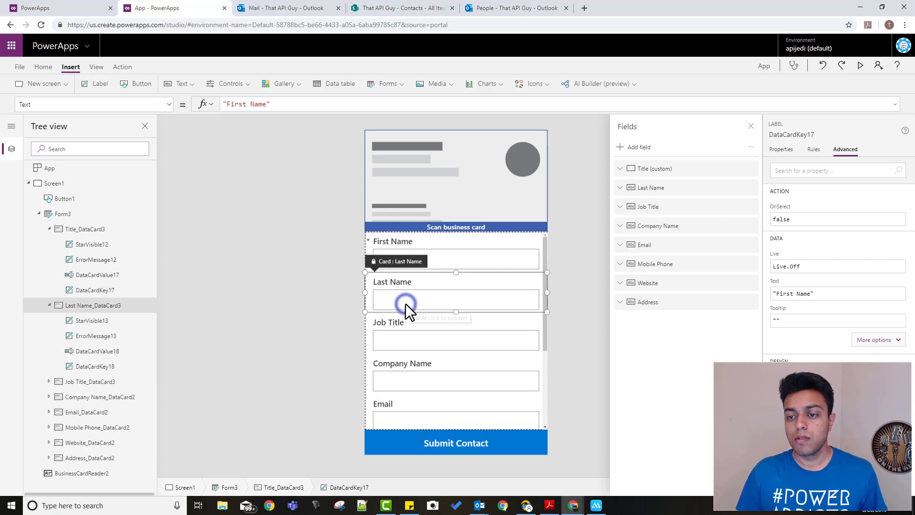
left_click(406, 303)
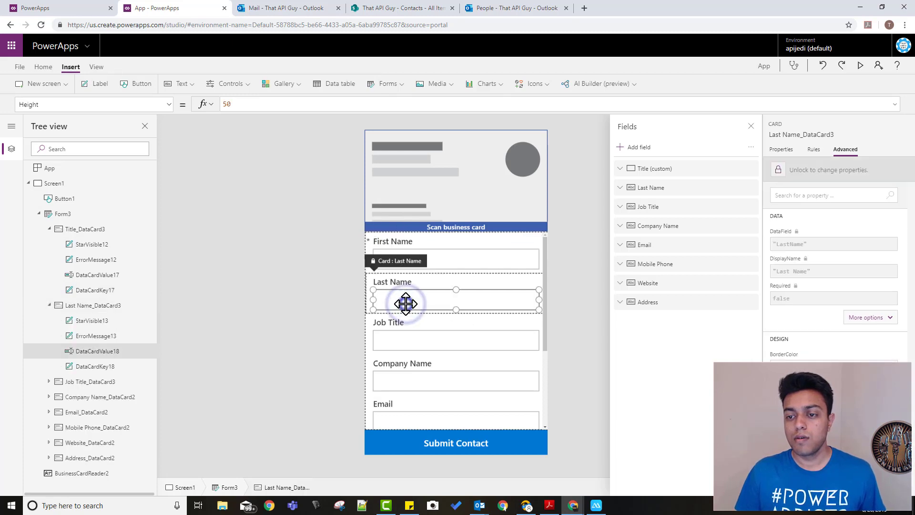
left_click(794, 167)
left_click(284, 103)
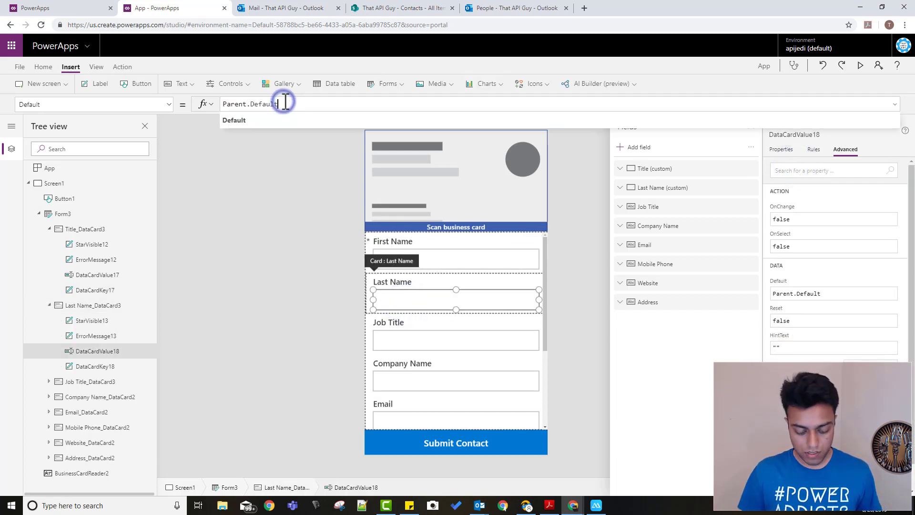
key("ctrl+a")
key("BackSpace")
type("Busine")
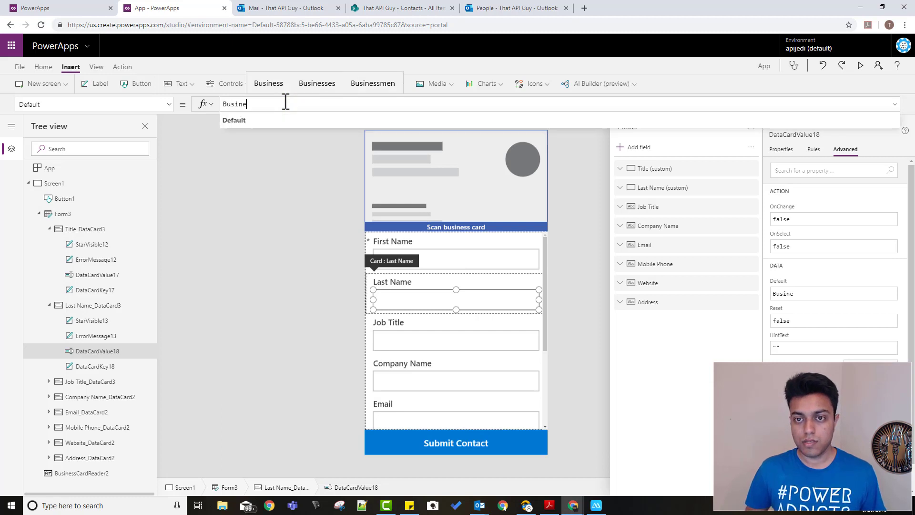
type("ssCardReader2.")
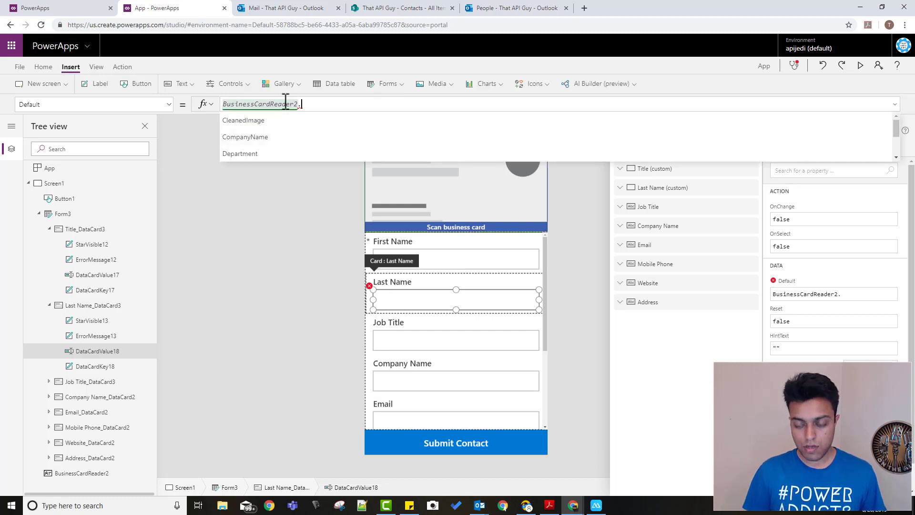
type("Las")
left_click(256, 125)
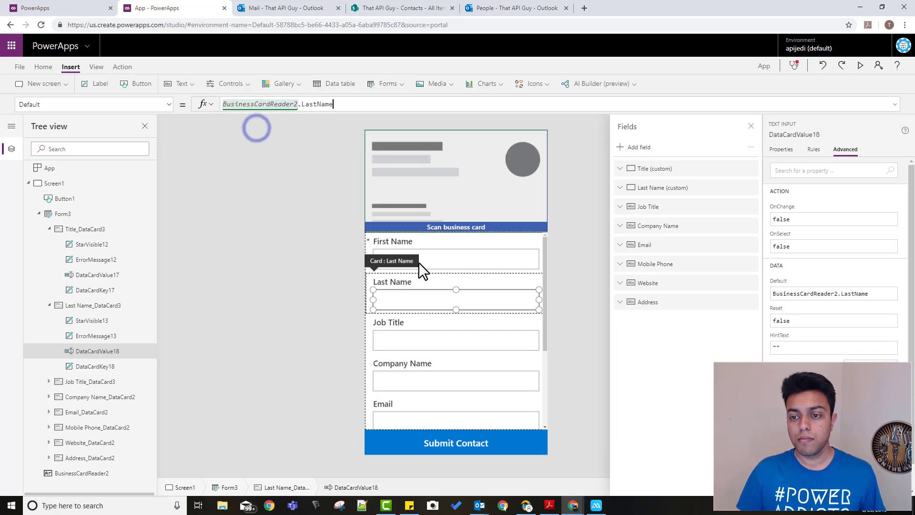
- Unlock the Job Title card and set its text input's Default to BusinessCardReader2.JobTitle
left_click(443, 347)
left_click(443, 347)
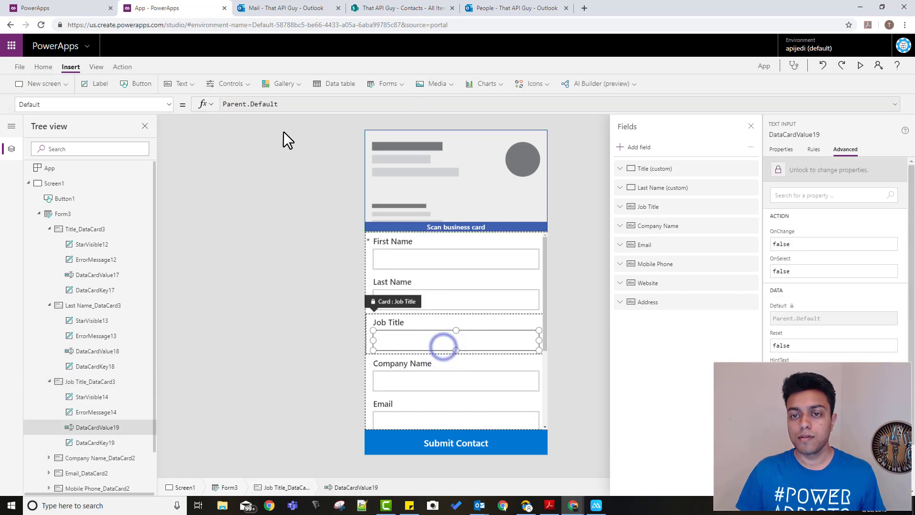
left_click(799, 170)
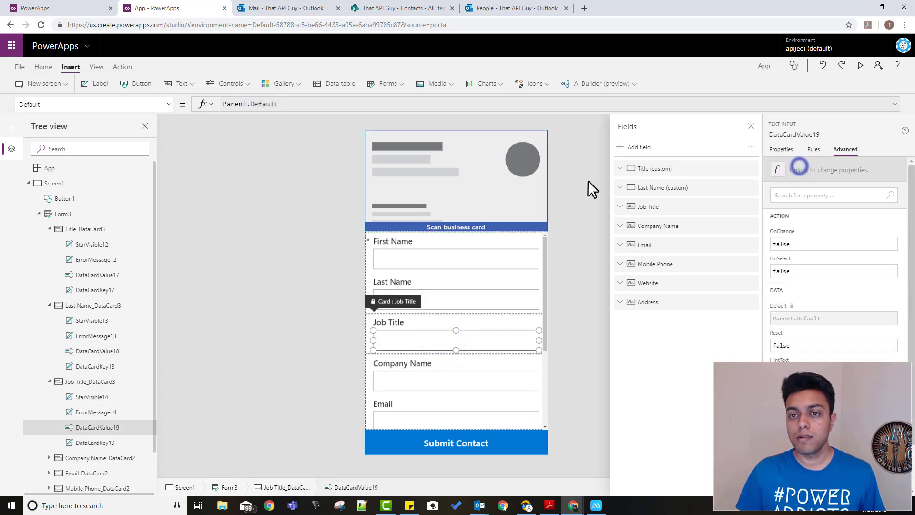
left_click_drag(288, 105, 201, 95)
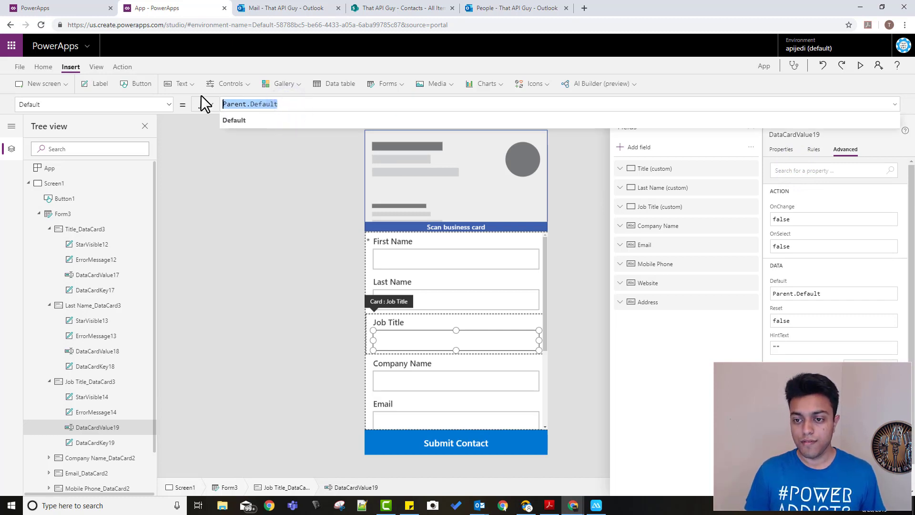
key("BackSpace")
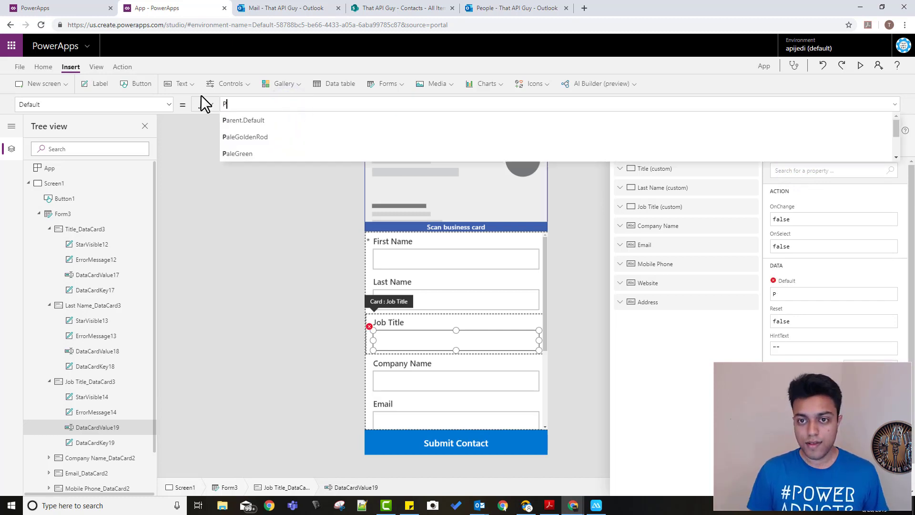
type("Bs")
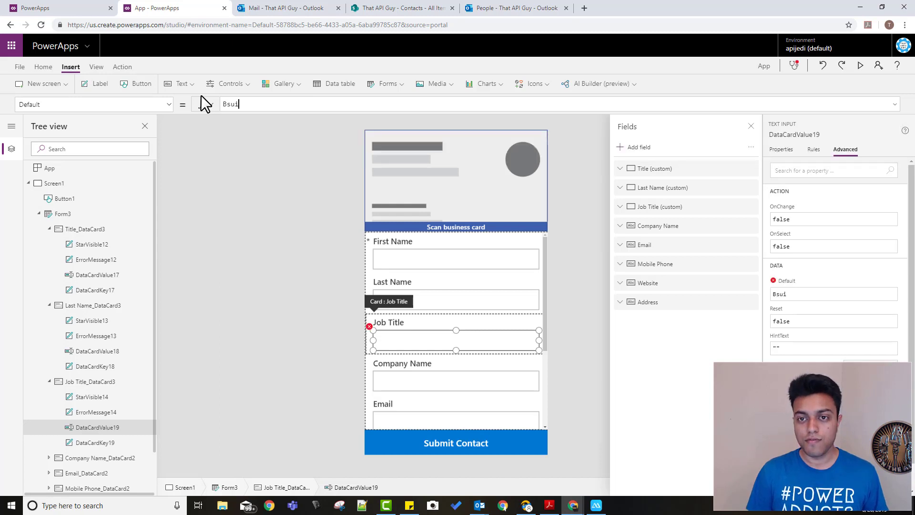
key("BackSpace")
type("usine")
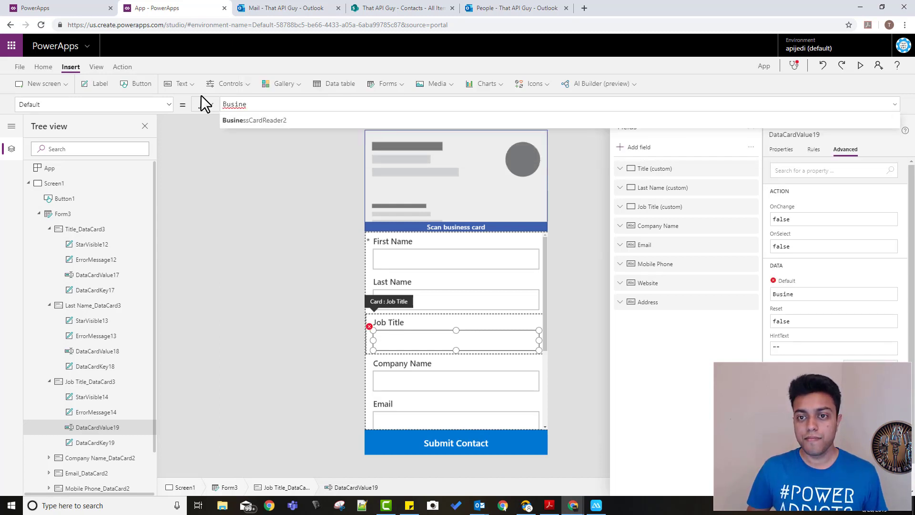
key("Tab")
type(".job")
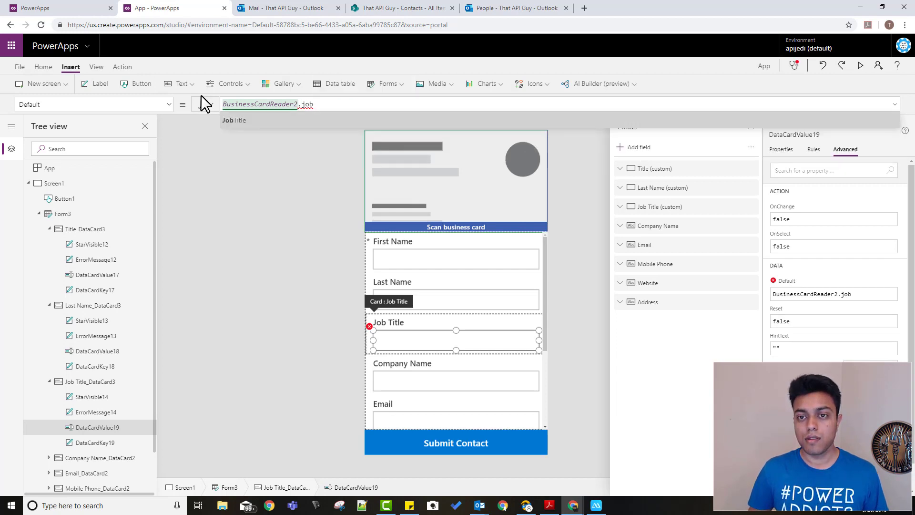
key("Tab")
- Unlock the Company Name card and set its text input's Default to BusinessCardReader2.CompanyName
left_click(431, 386)
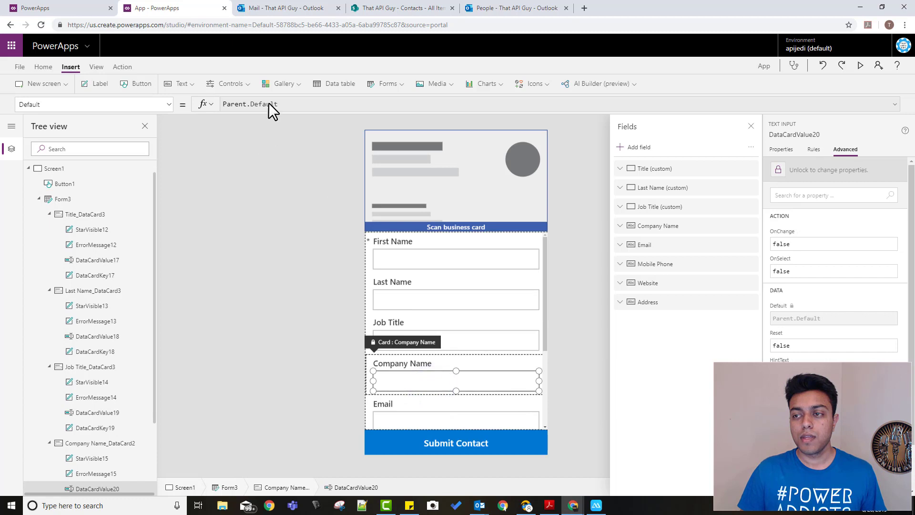
left_click(787, 170)
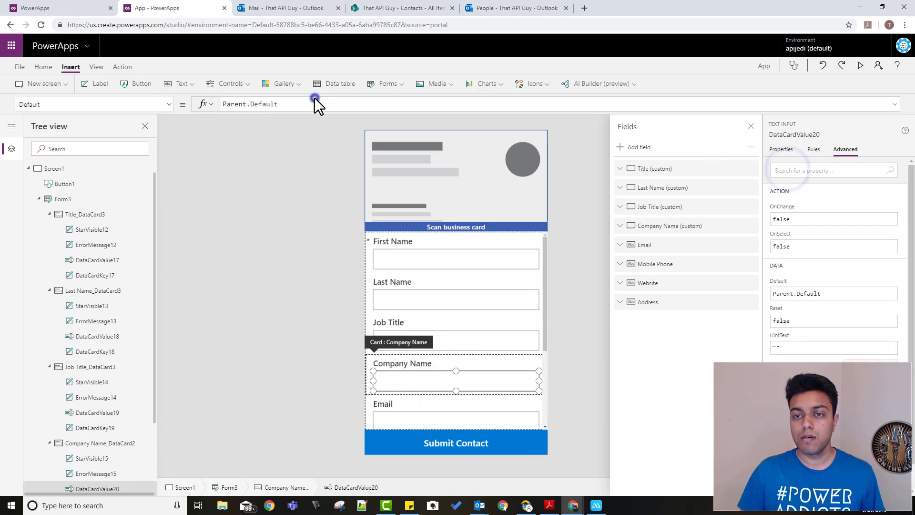
left_click(318, 102)
triple_click(318, 102)
type("Busi")
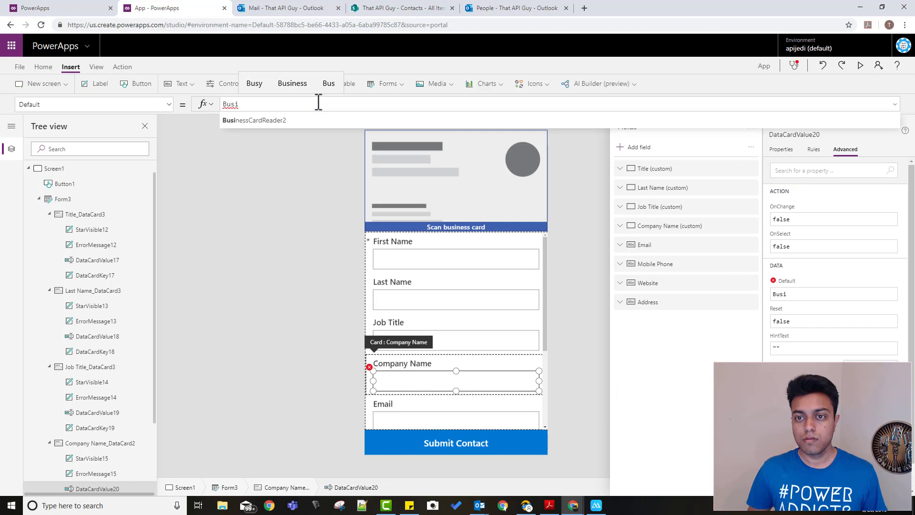
key("Tab")
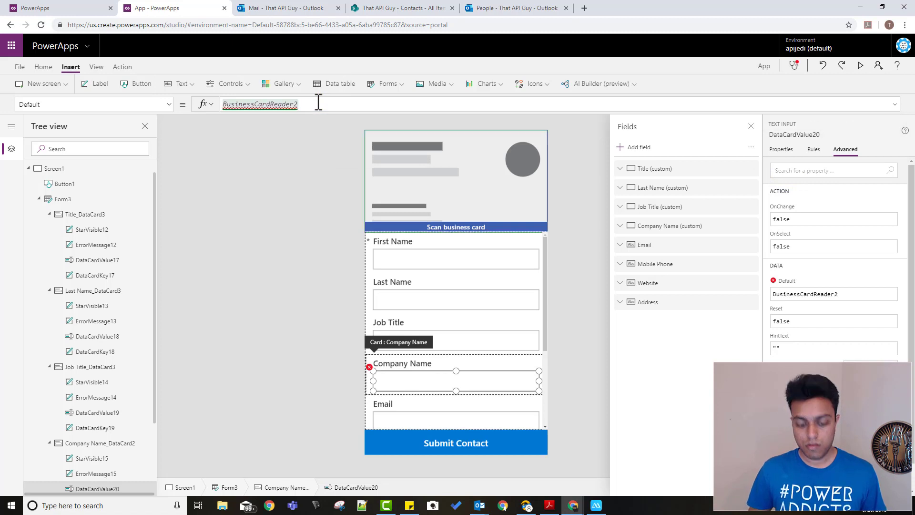
triple_click(318, 102)
key("ctrl+c")
left_click(318, 102)
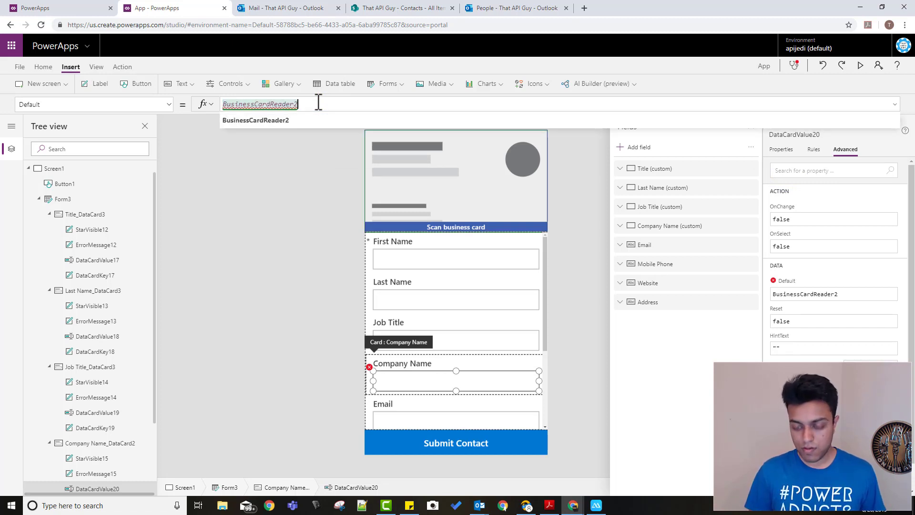
type(".")
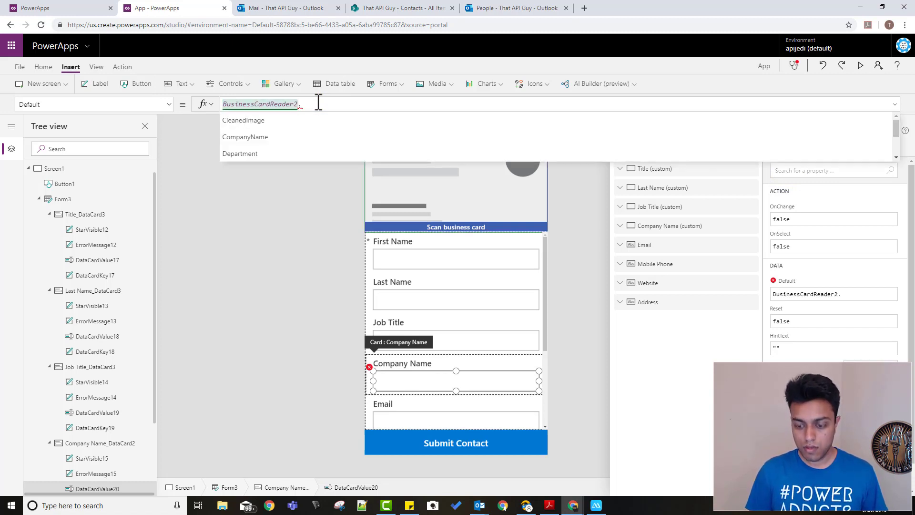
type("comp")
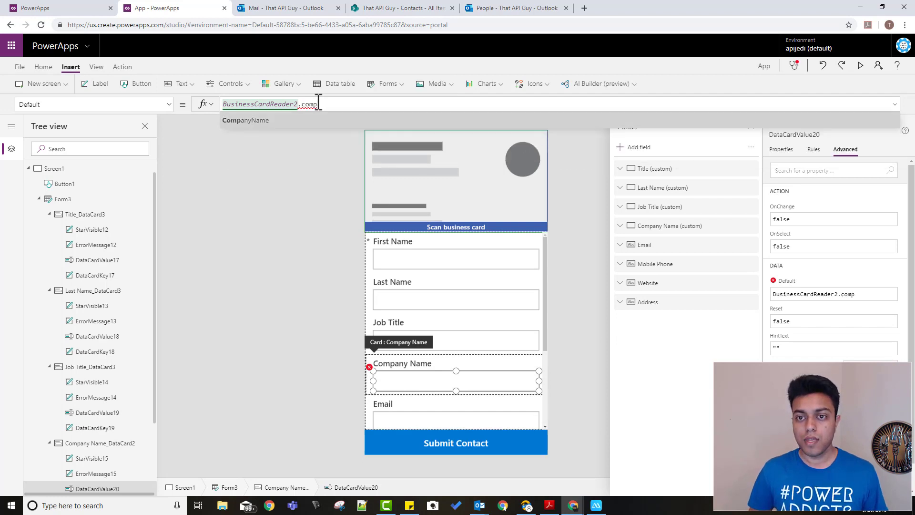
key("Tab")
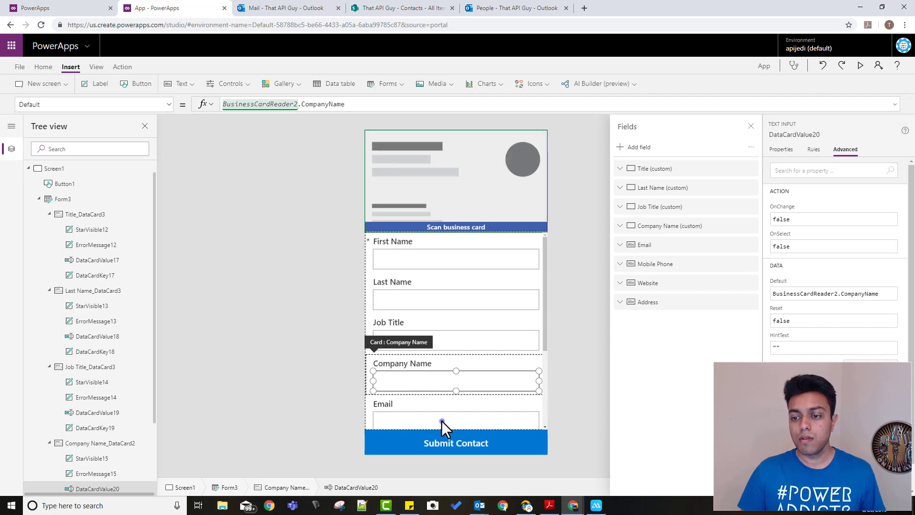
- Unlock the Email card and set its text input's Default to BusinessCardReader2.Email
left_click(441, 421)
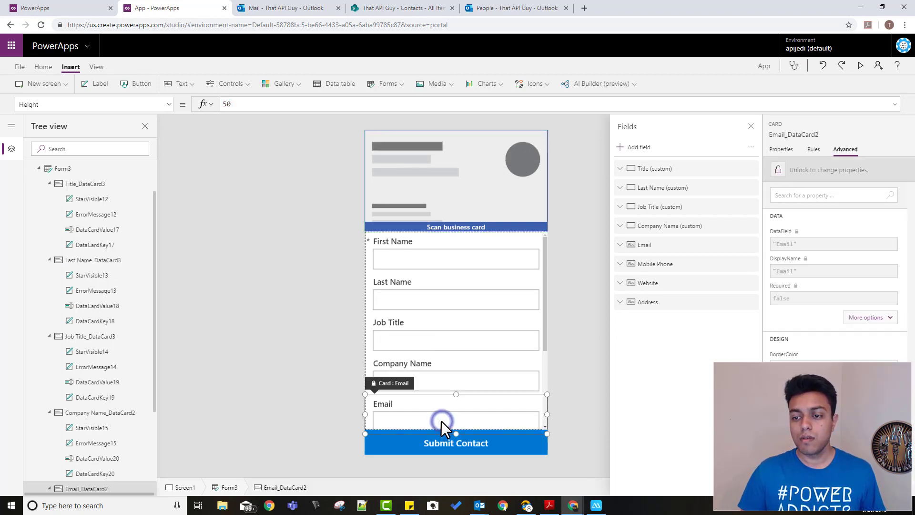
left_click(841, 180)
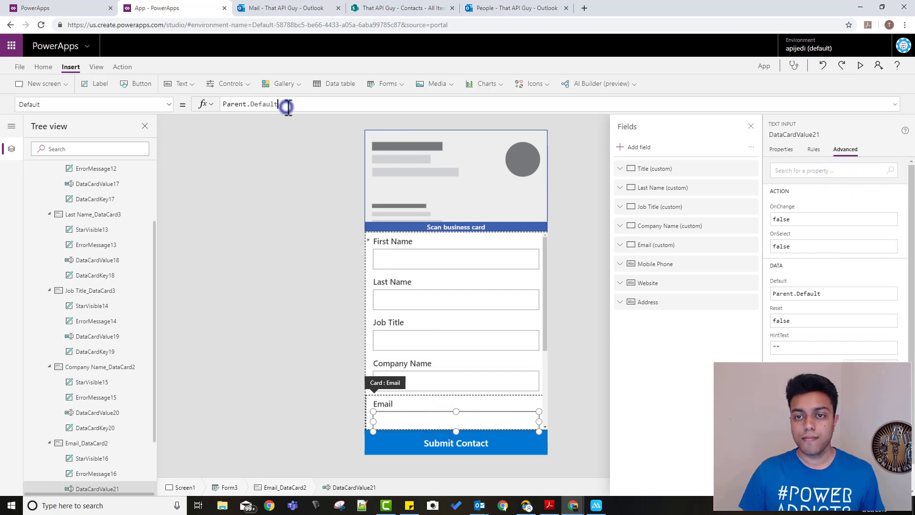
key("ctrl+a")
key("ctrl+v")
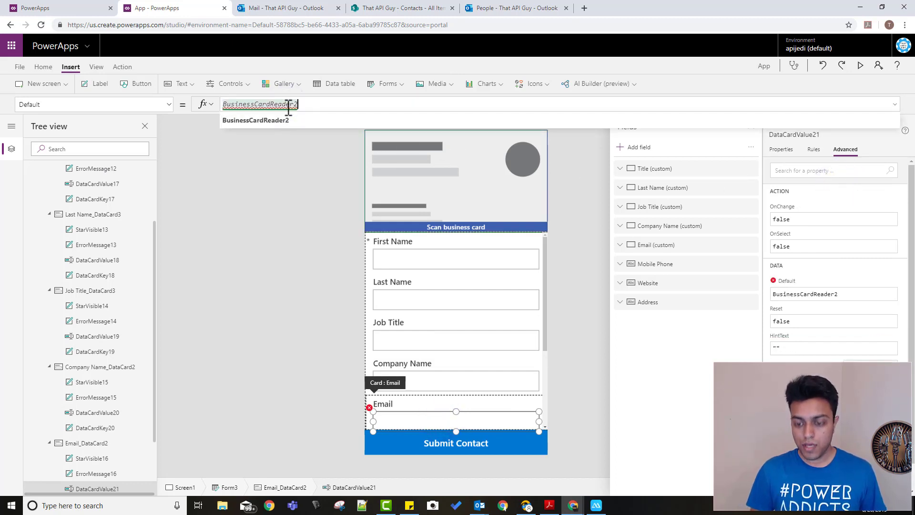
type(".Email")
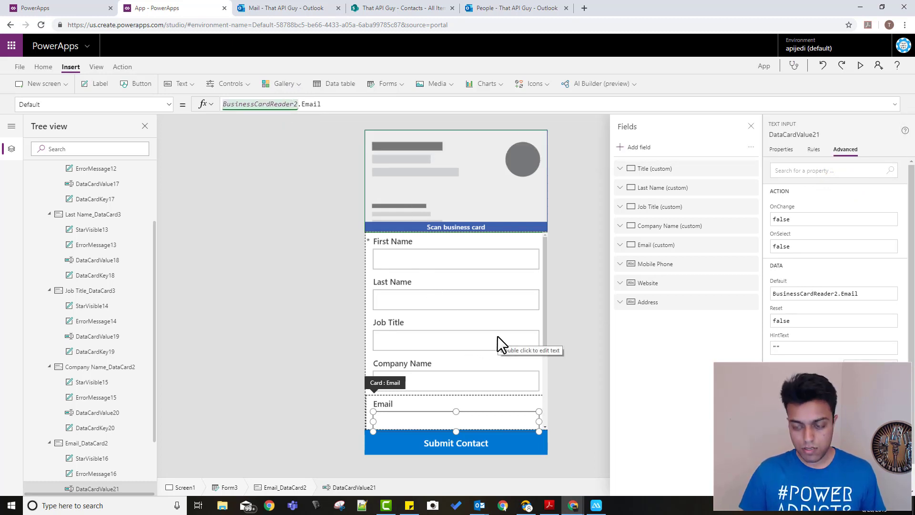
- Unlock the Mobile Phone card and set its text input's Default to BusinessCardReader2.Phone1
key("alt")
scroll(499, 337, "down", 3)
scroll(500, 337, "down", 1)
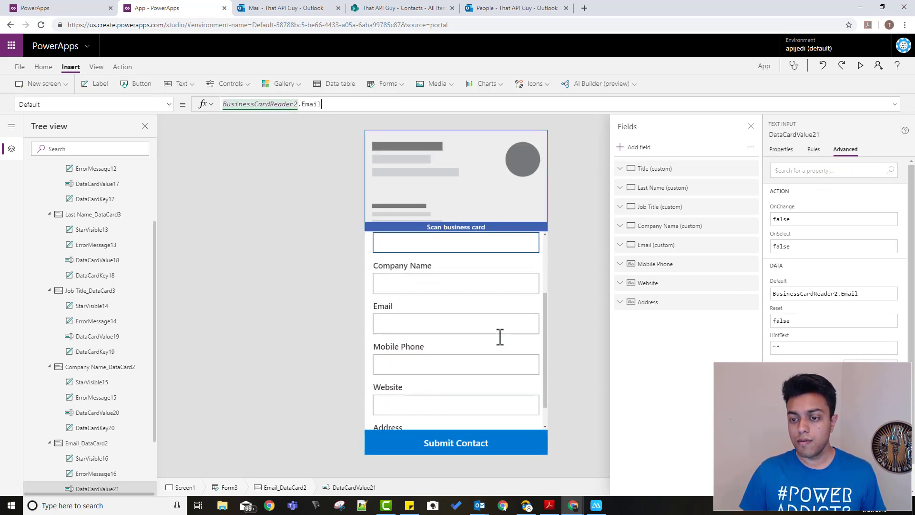
left_click(459, 340)
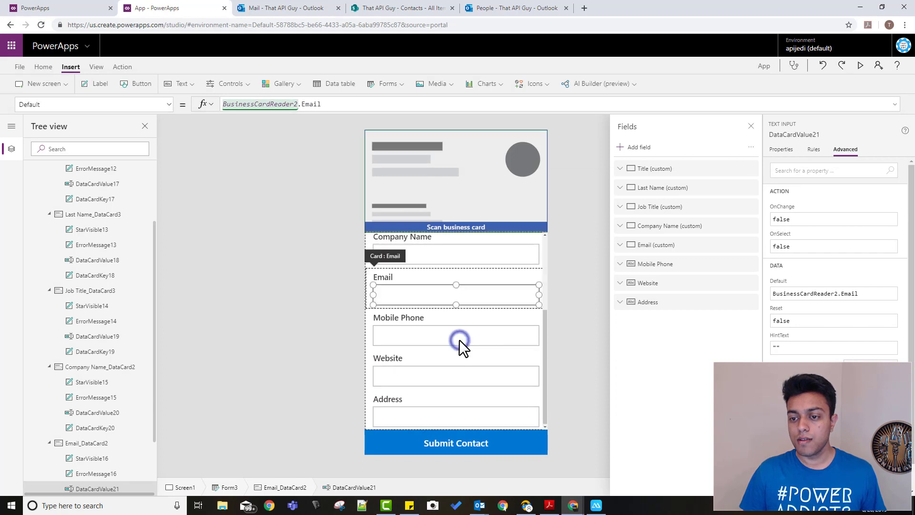
left_click(459, 340)
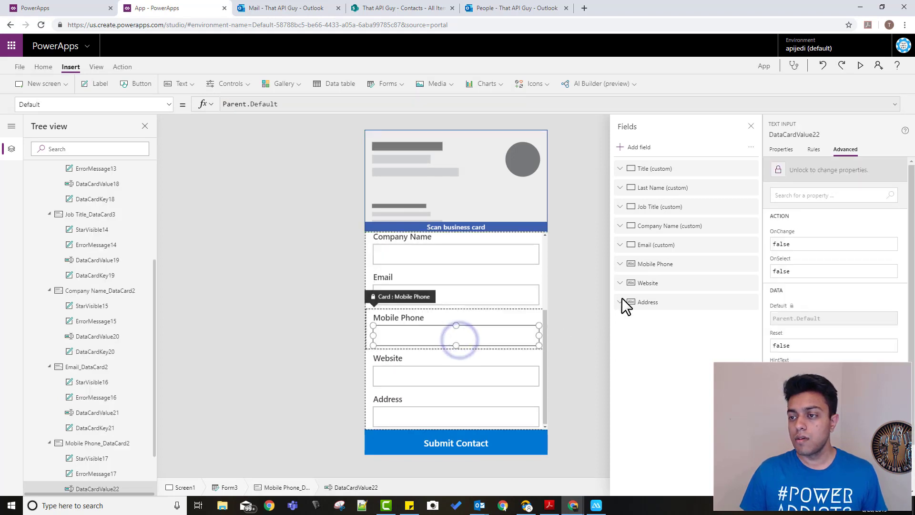
left_click(808, 170)
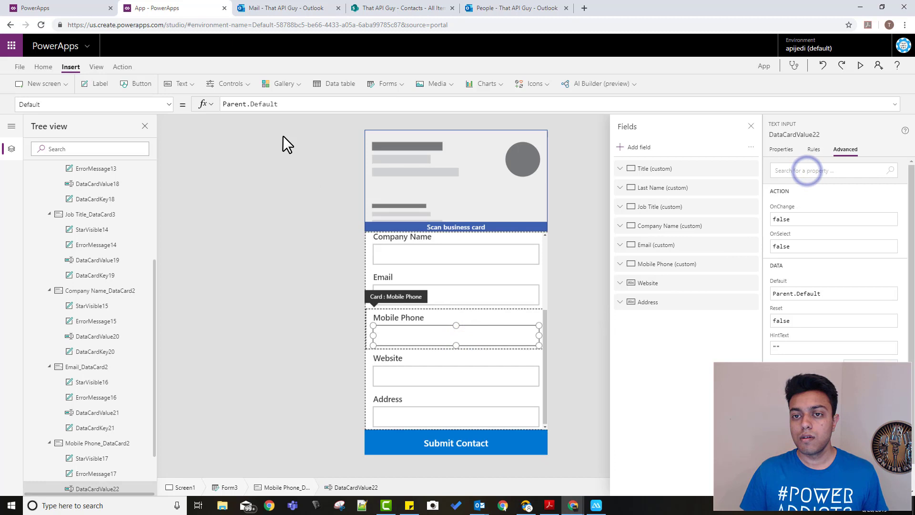
left_click(293, 106)
triple_click(294, 108)
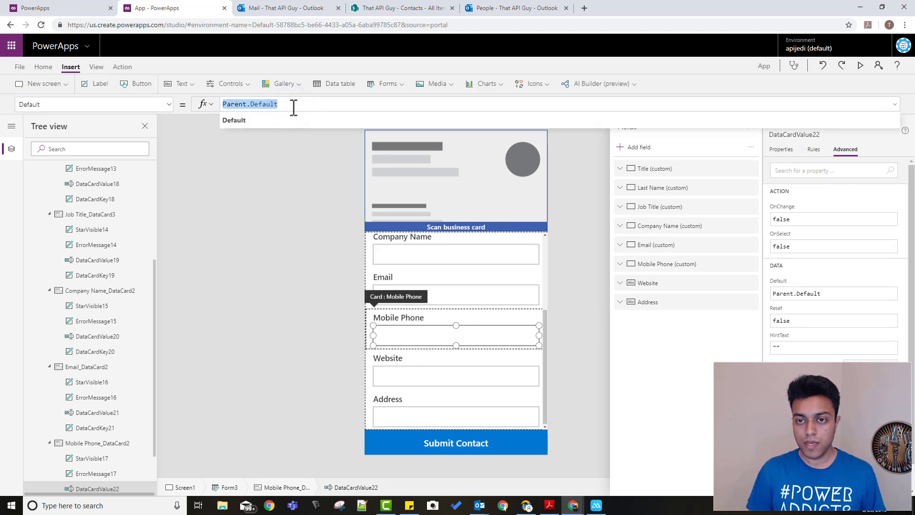
type("Bu")
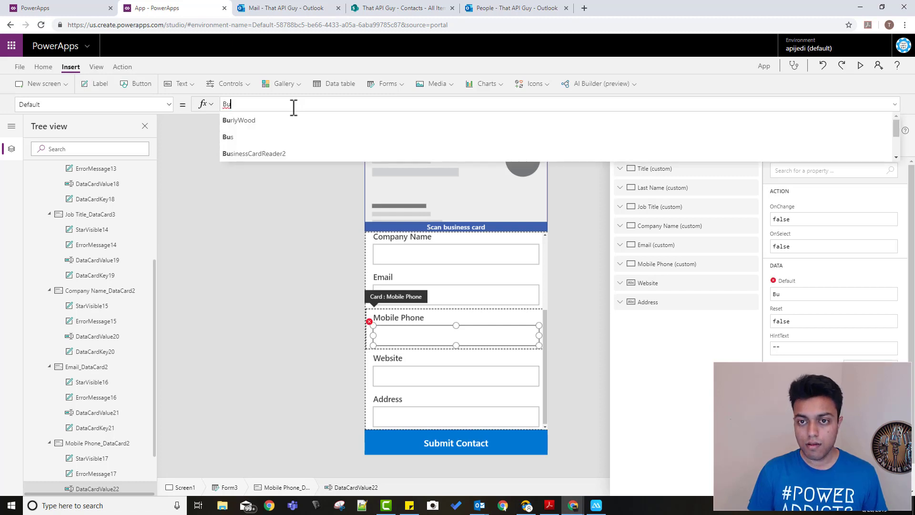
key("BackSpace")
key("BackSpace")
type("BusinessCardReader2.")
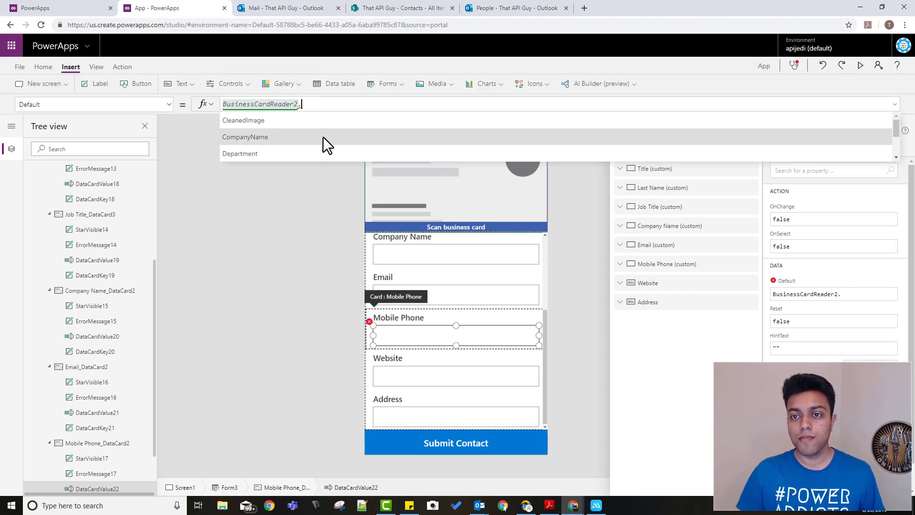
scroll(331, 139, "down", 5)
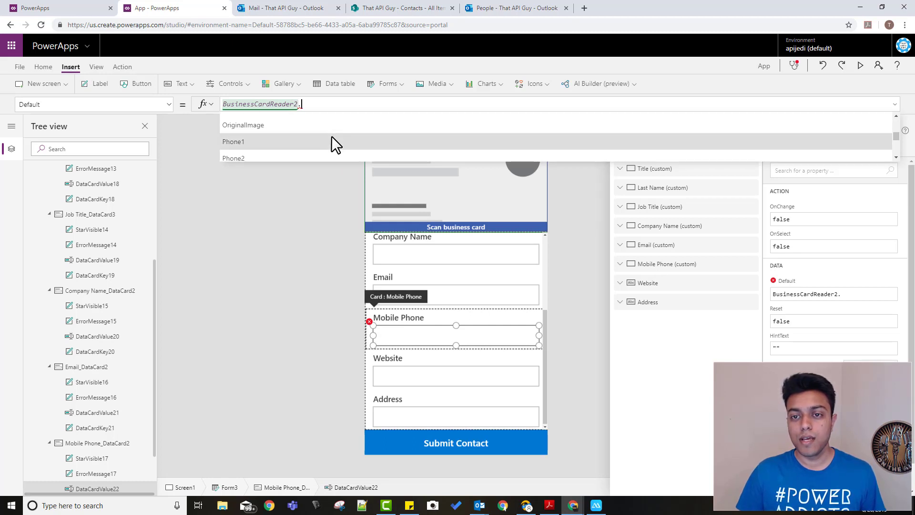
left_click(332, 137)
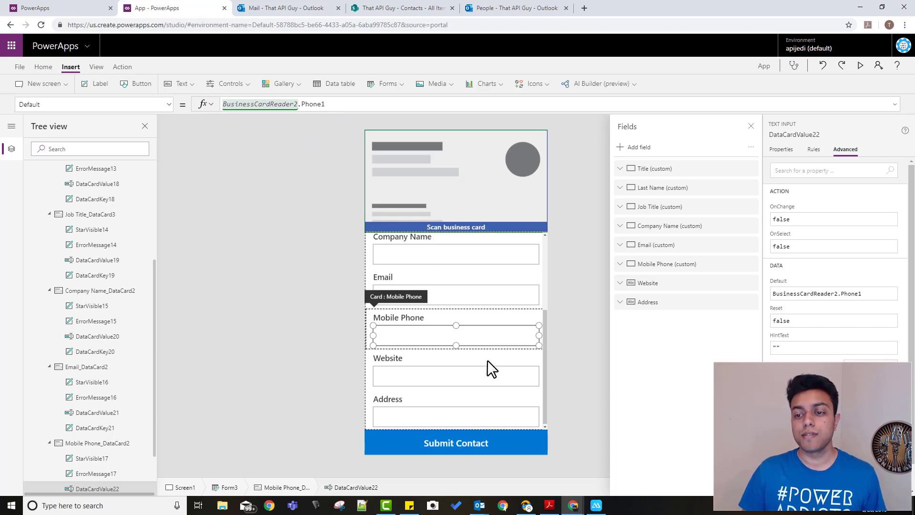
- Unlock the Website card and set its text input's Default to BusinessCardReader2.Website
left_click(399, 373)
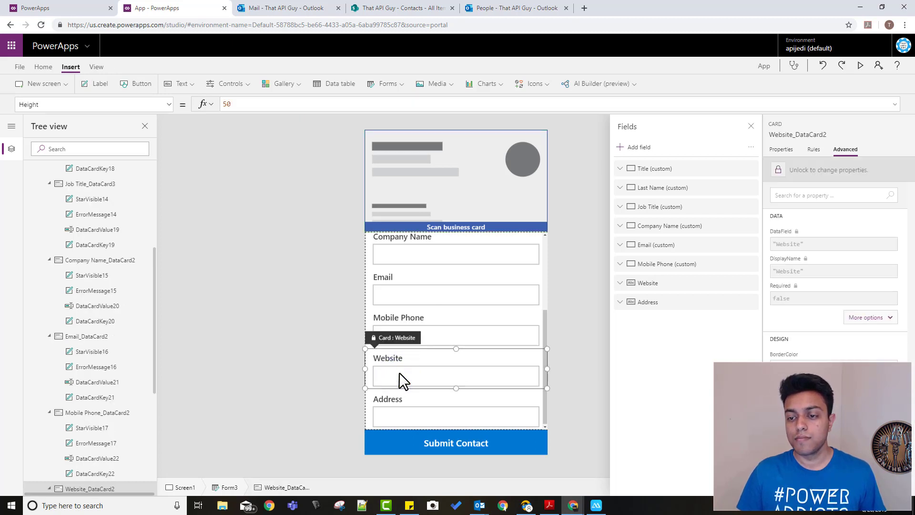
left_click(399, 373)
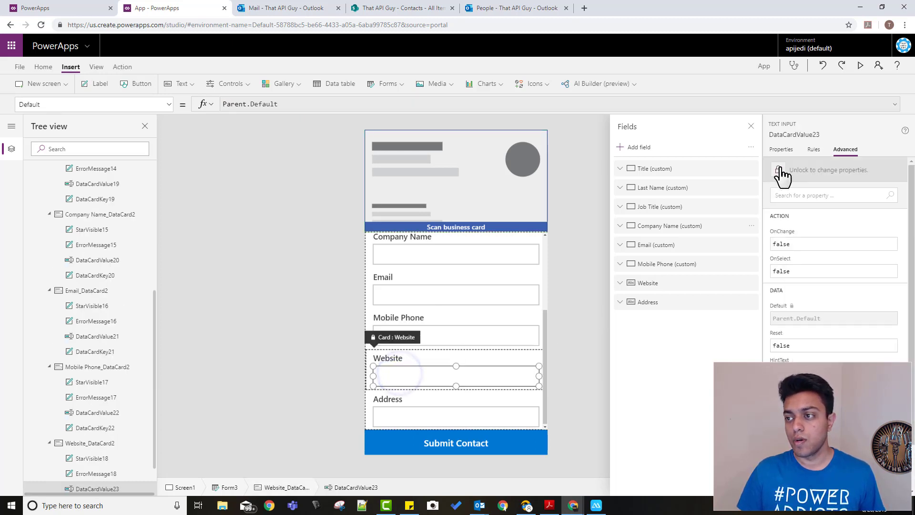
left_click(813, 172)
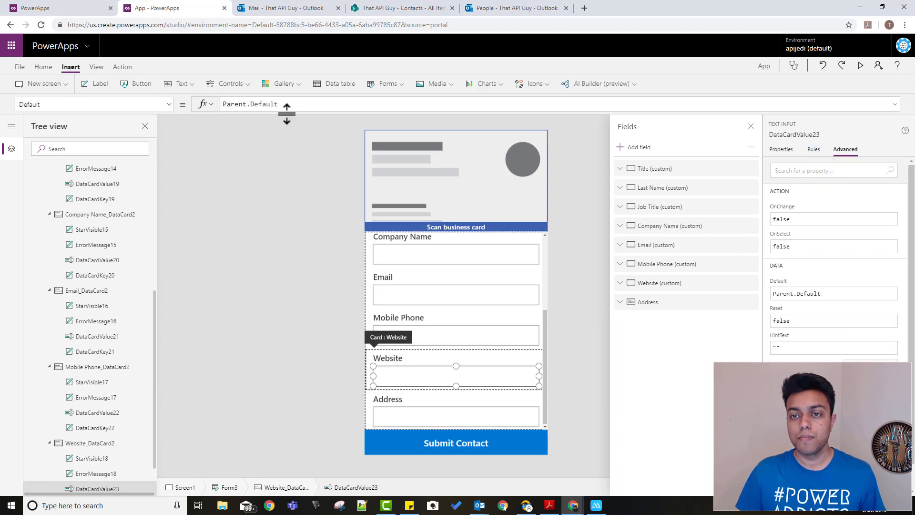
key("ctrl+a")
type("bu")
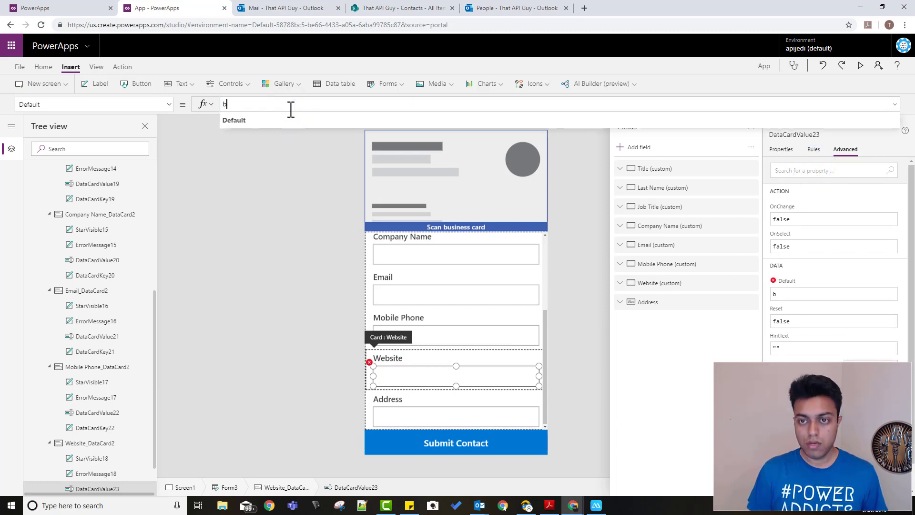
key("Down")
key("Down")
key("Down")
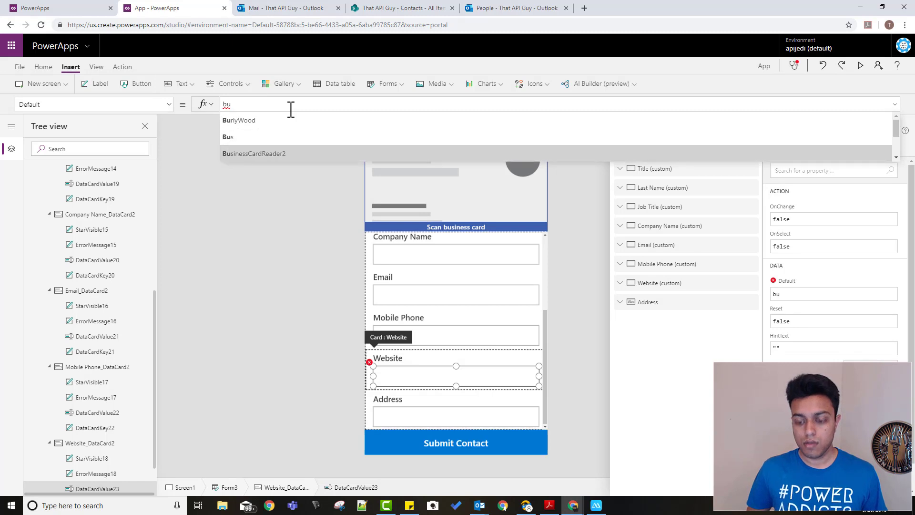
key("Tab")
type(".we")
key("Tab")
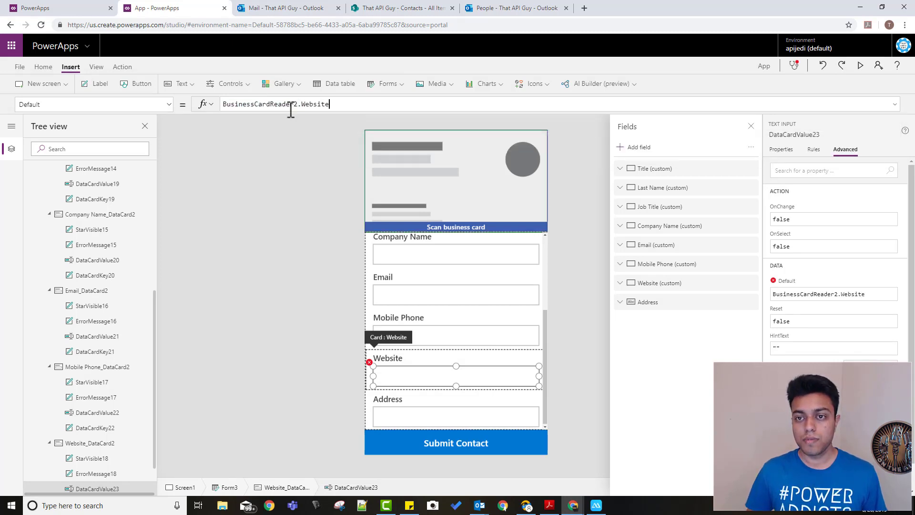
- Unlock the Address card and set its text input's Default to BusinessCardReader2.FullAddress
left_click(431, 423)
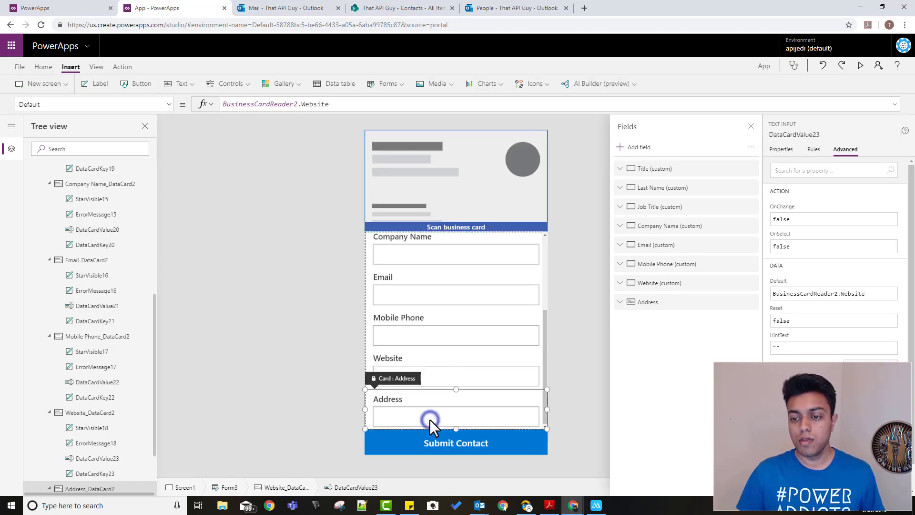
left_click(429, 420)
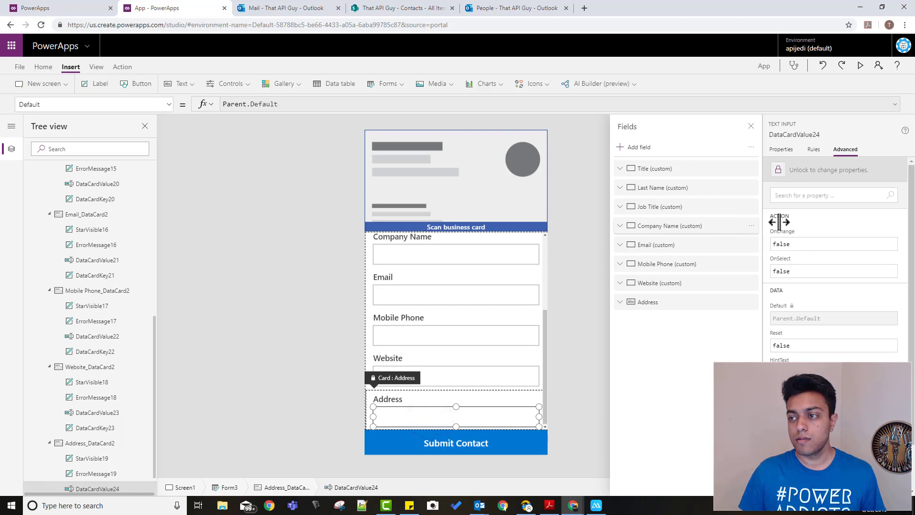
left_click(811, 172)
left_click(299, 103)
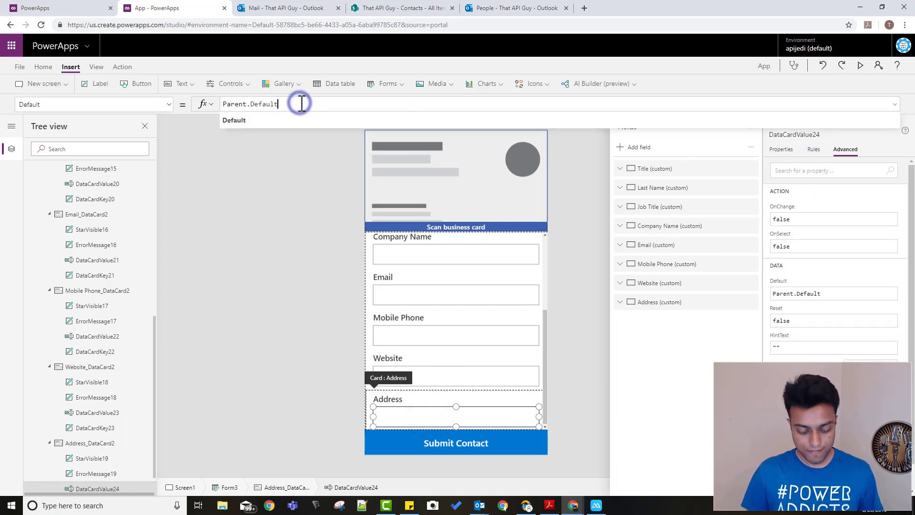
key("ctrl+a")
type("BusinessCardReader2")
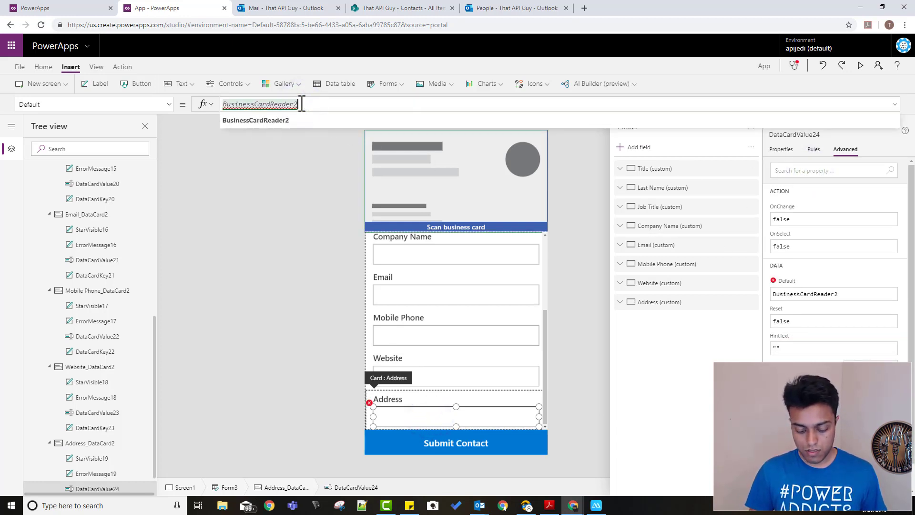
type(".Full")
type("Ad")
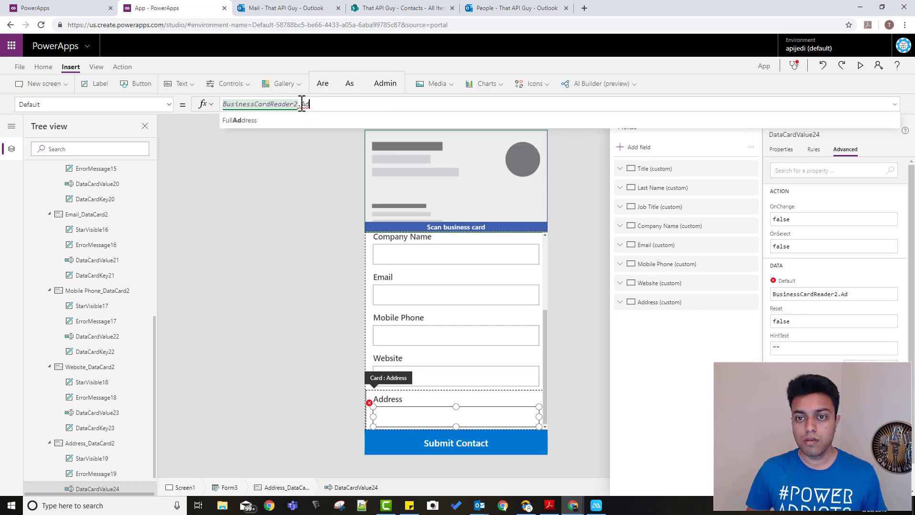
key("Tab")
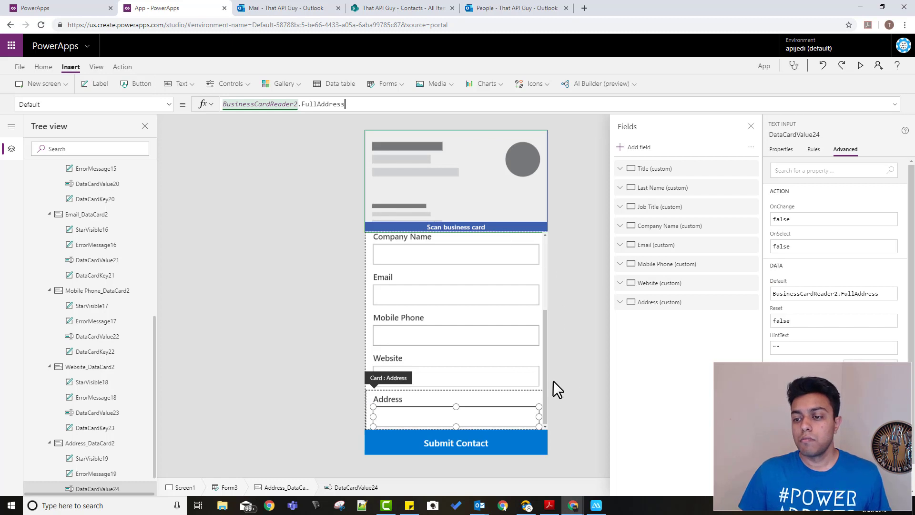
- Set the Submit Contact button's OnSelect formula to SubmitForm(Form3)
left_click(752, 126)
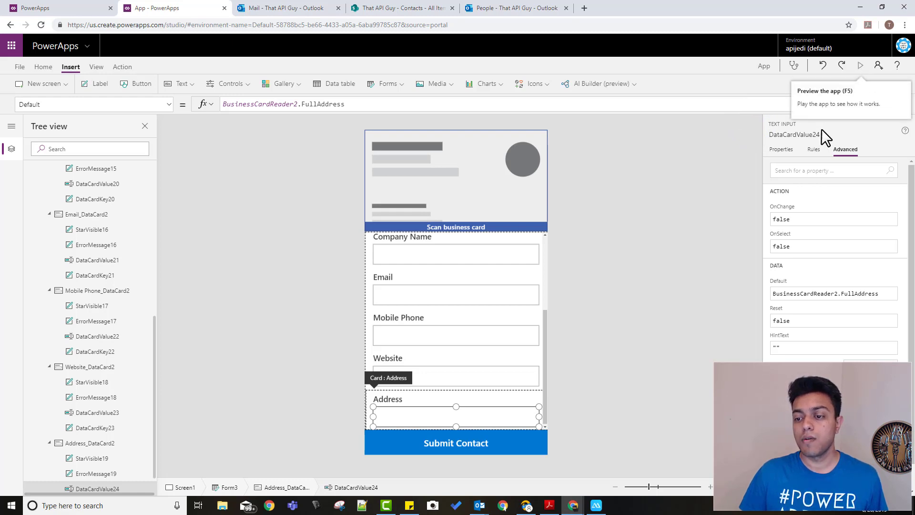
left_click(508, 448)
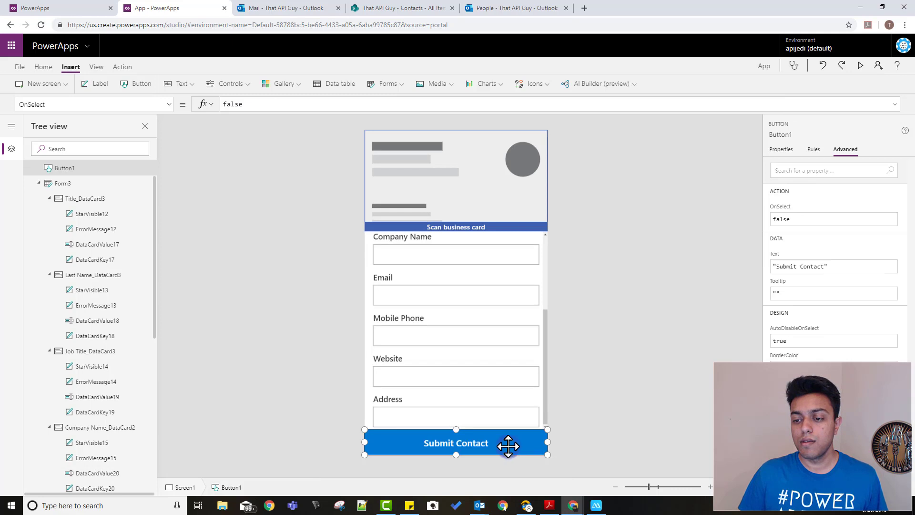
left_click(254, 104)
key("ctrl+a")
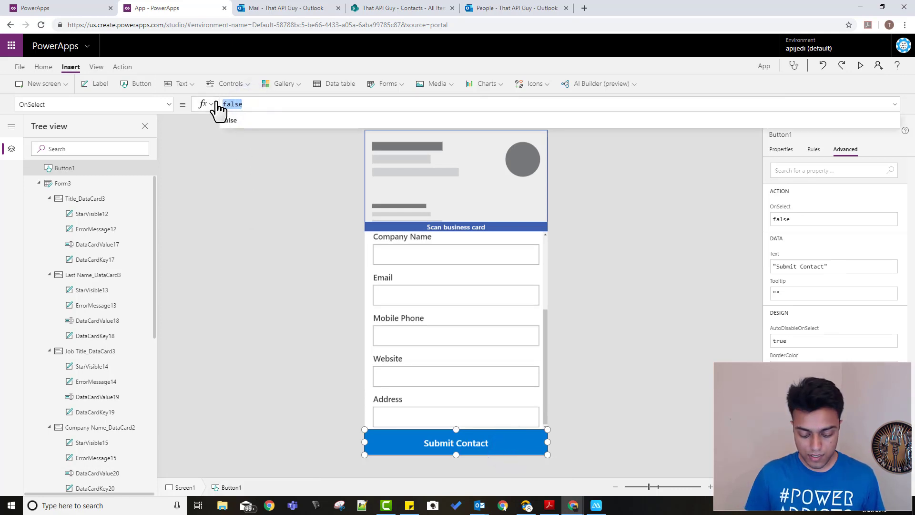
type("SubmitForm(")
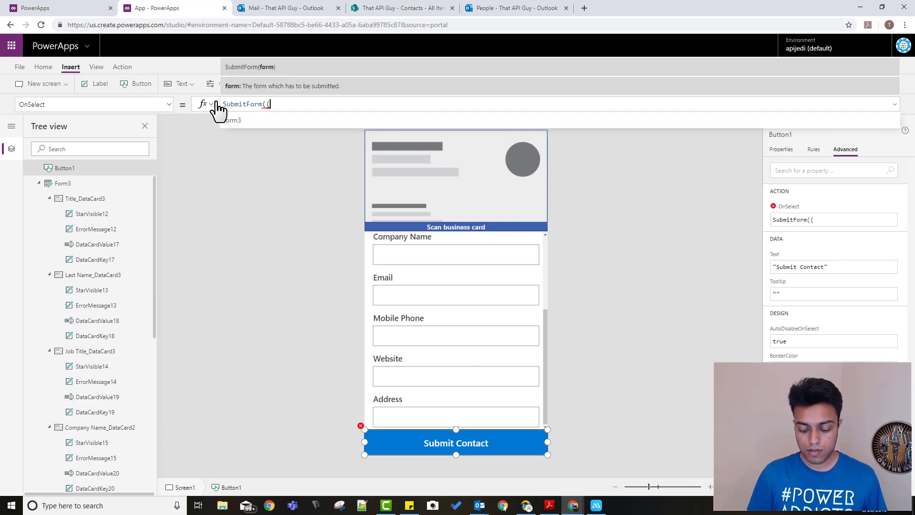
type("(form")
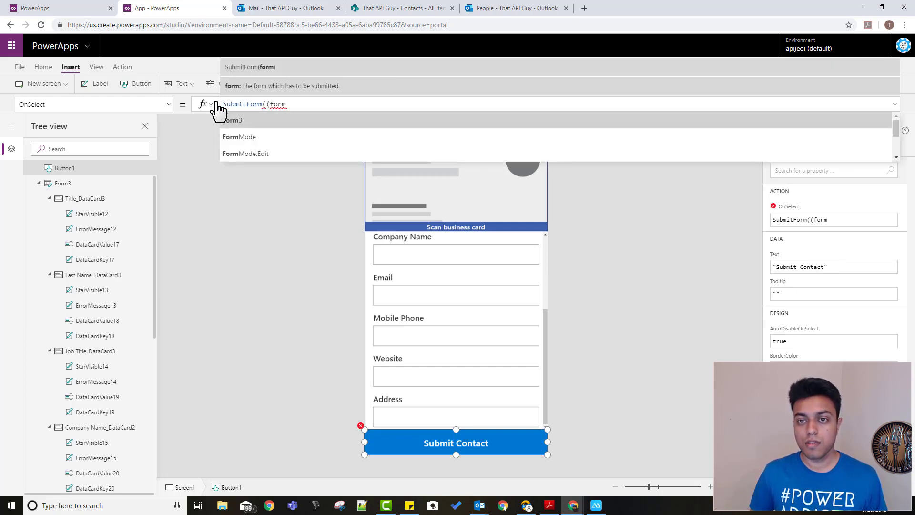
key("Tab")
key("Left")
key("Left")
key("Left")
key("Left")
key("Left")
key("Left")
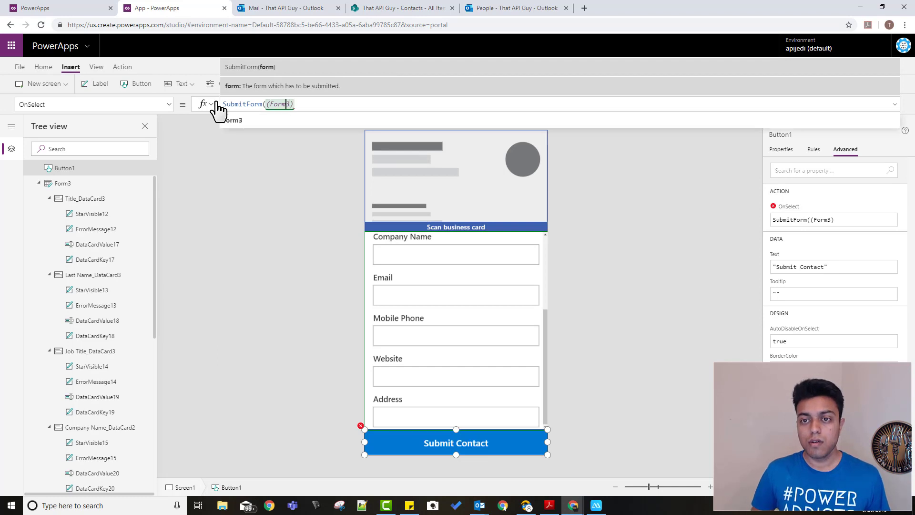
key("BackSpace")
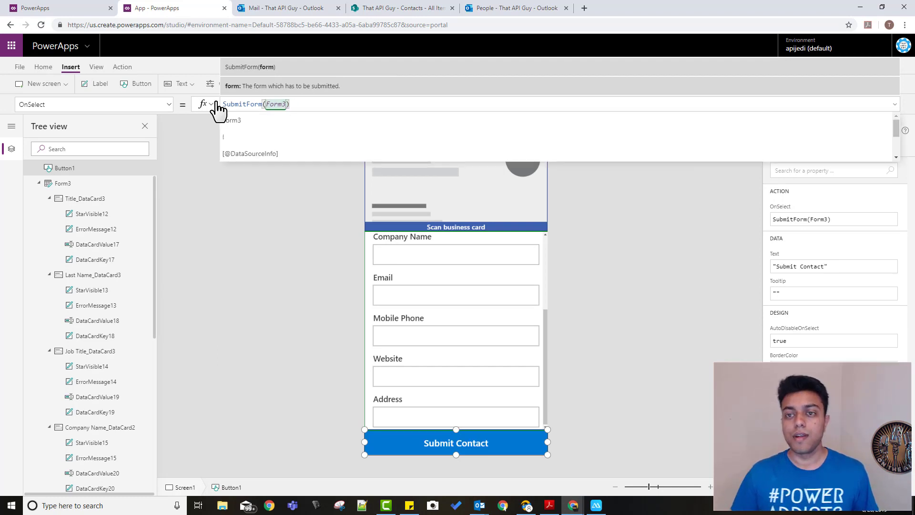
left_click(597, 258)
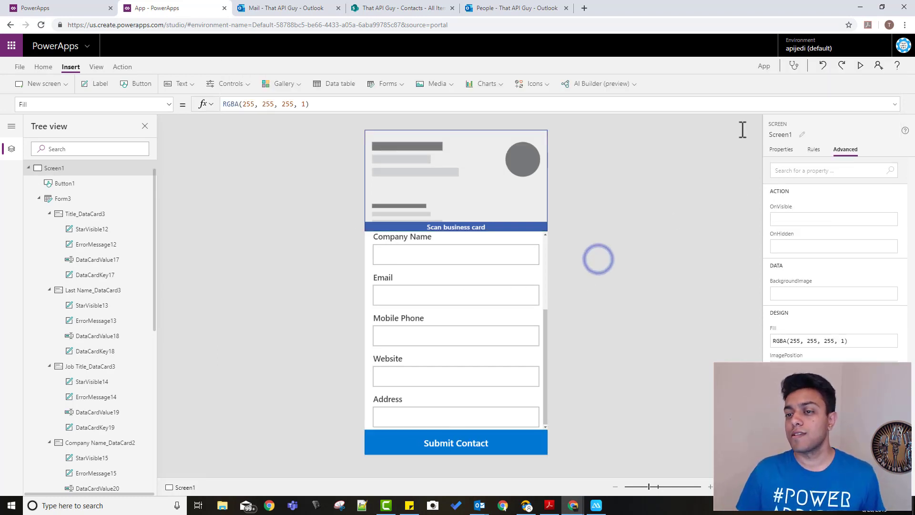
- Check the form in the app preview and set Form3's default mode to New
left_click(862, 66)
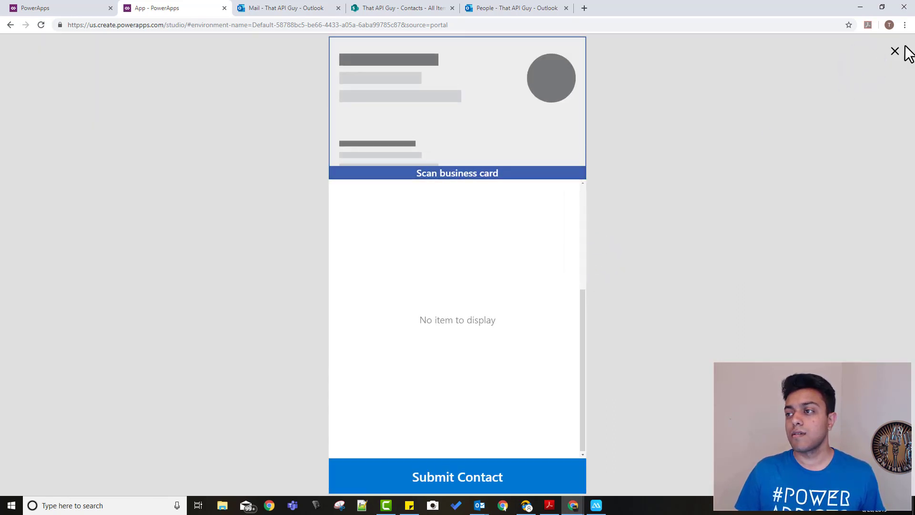
left_click(896, 51)
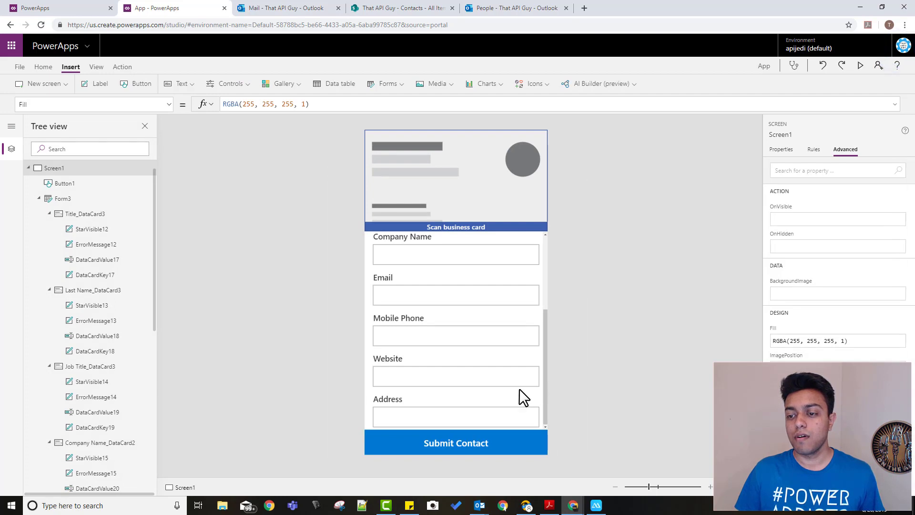
left_click(519, 388)
scroll(132, 300, "up", 5)
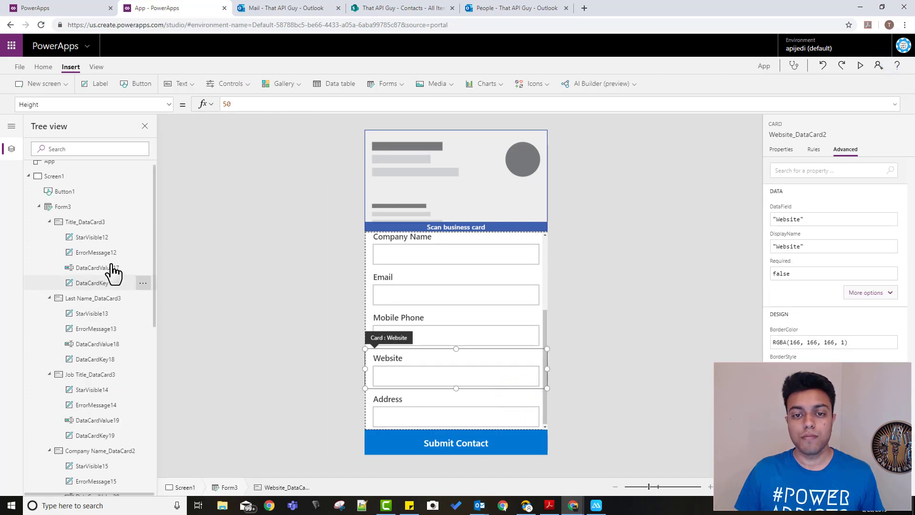
left_click(69, 208)
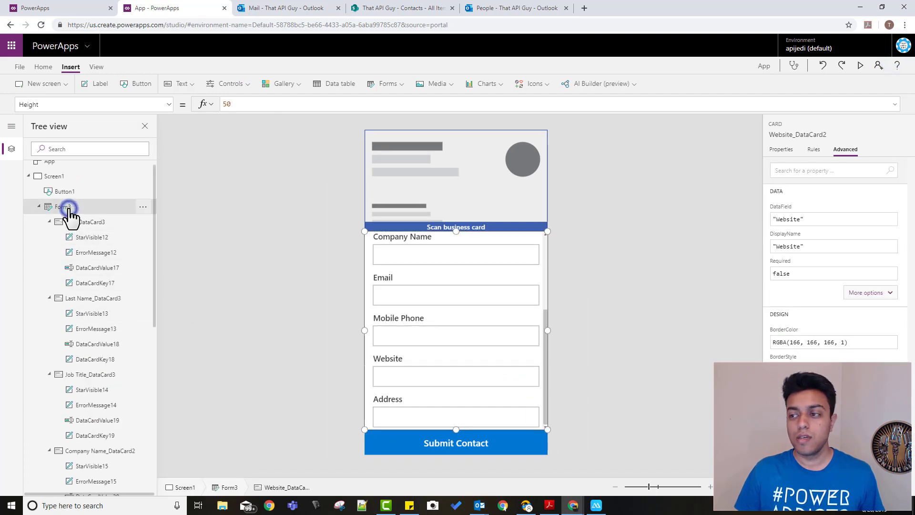
left_click(784, 149)
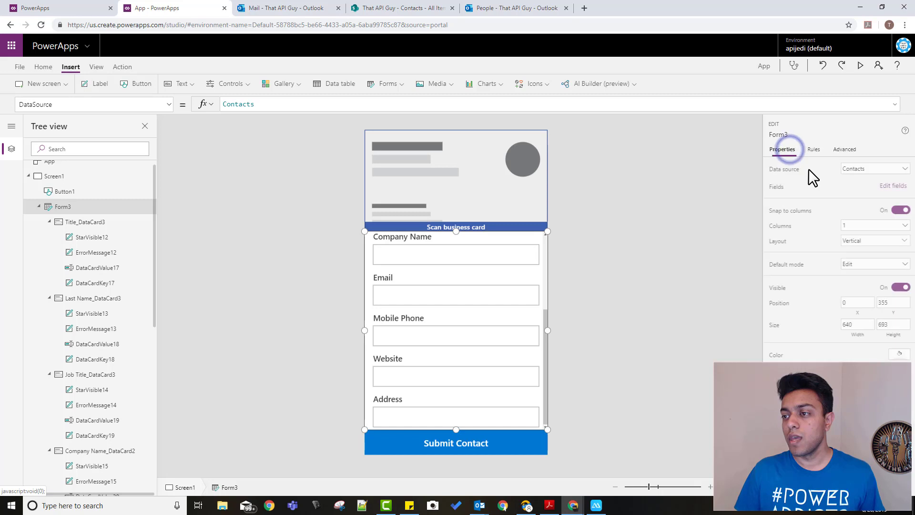
left_click(879, 263)
left_click(856, 288)
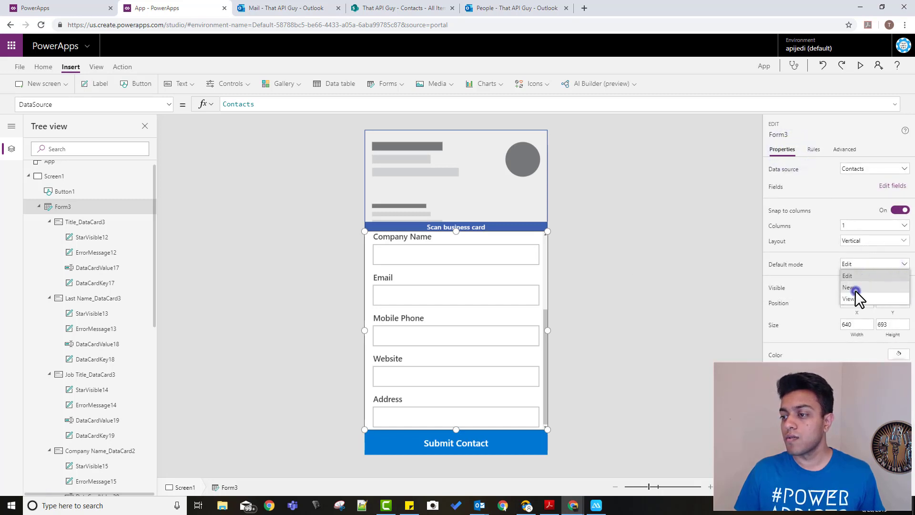
left_click(635, 319)
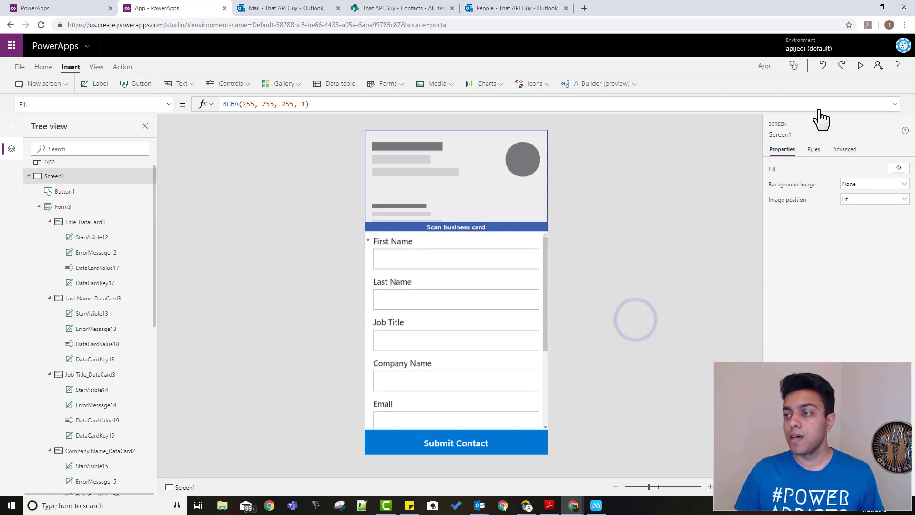
- Preview the app, scan a business card image and review the form fields filled from it
left_click(858, 67)
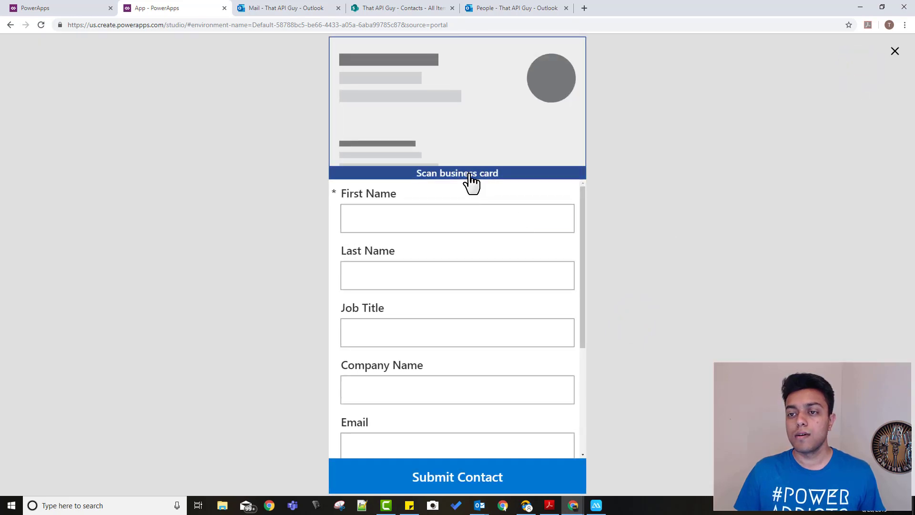
left_click(470, 177)
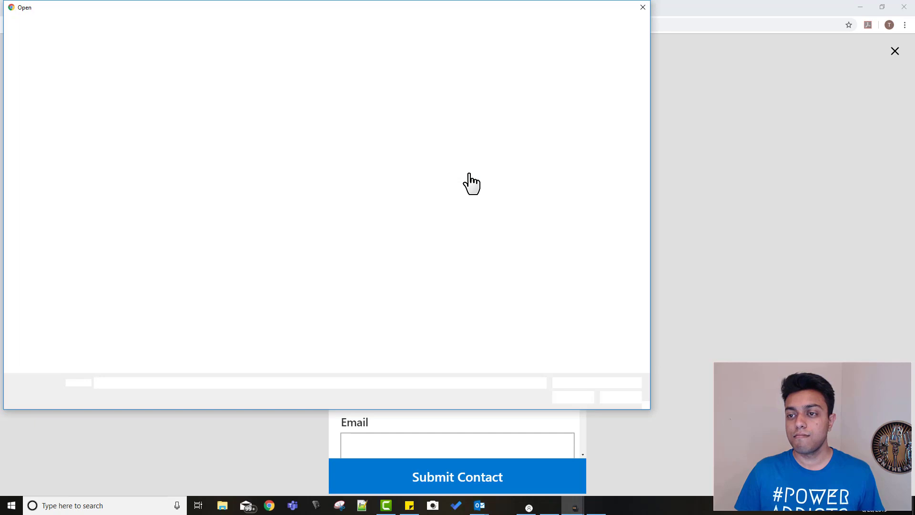
double_click(625, 214)
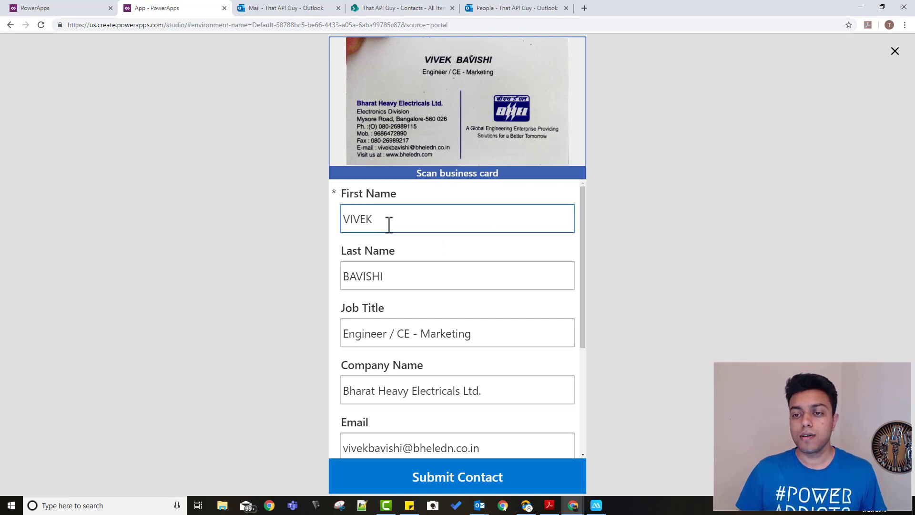
scroll(411, 310, "down", 1)
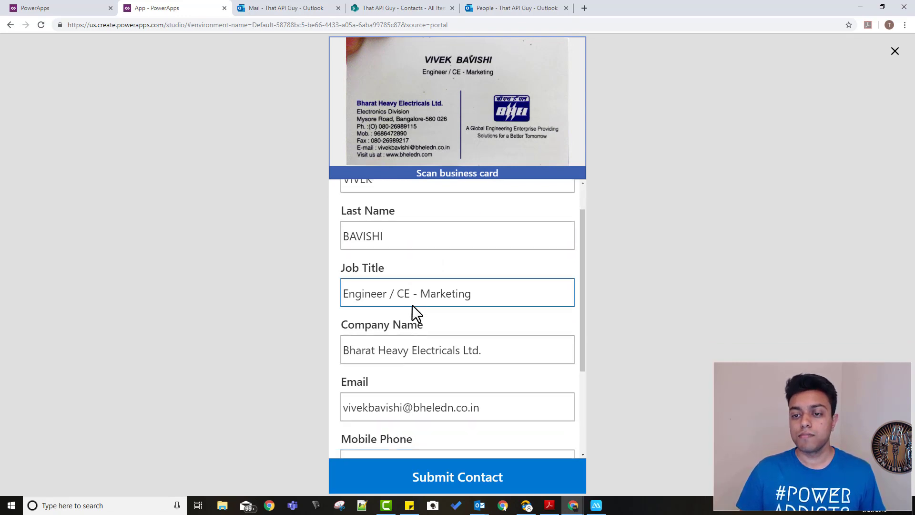
scroll(459, 317, "down", 3)
scroll(461, 292, "down", 1)
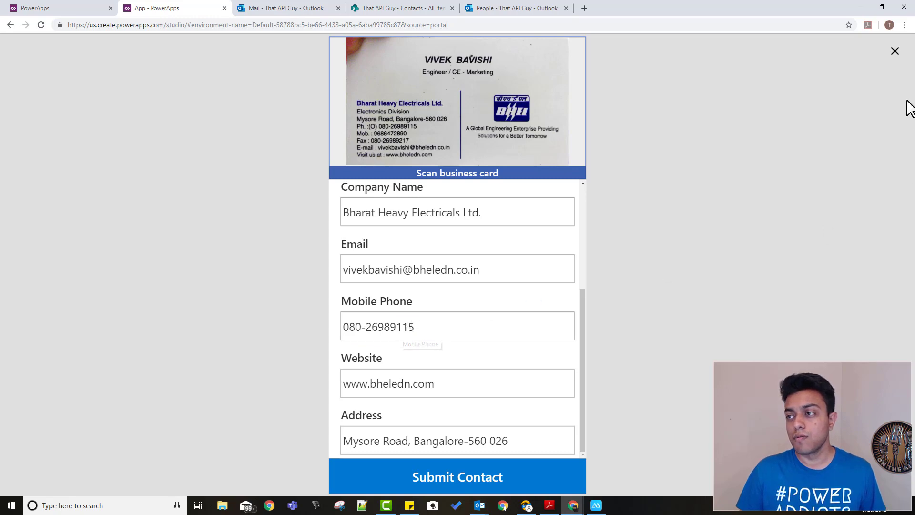
left_click(895, 51)
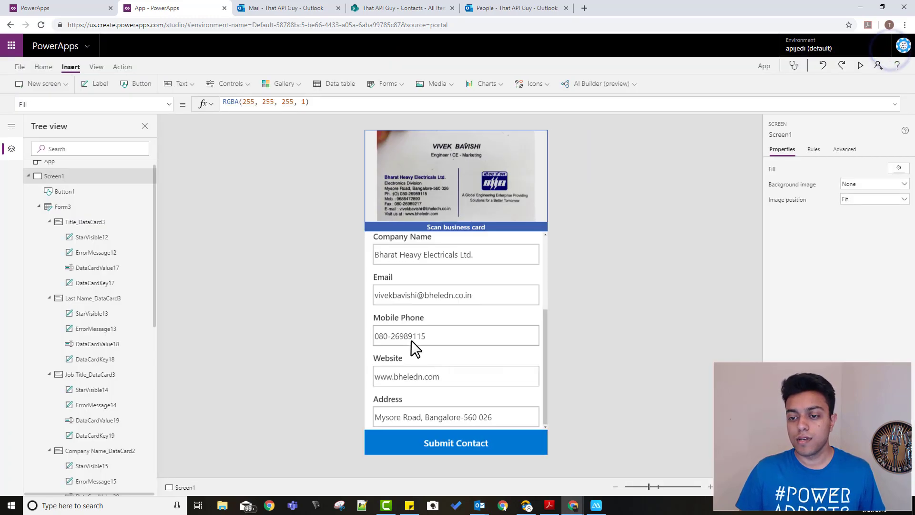
- Change the Mobile Phone text input's Default to BusinessCardReader2.Phone2
left_click(409, 336)
left_click(410, 336)
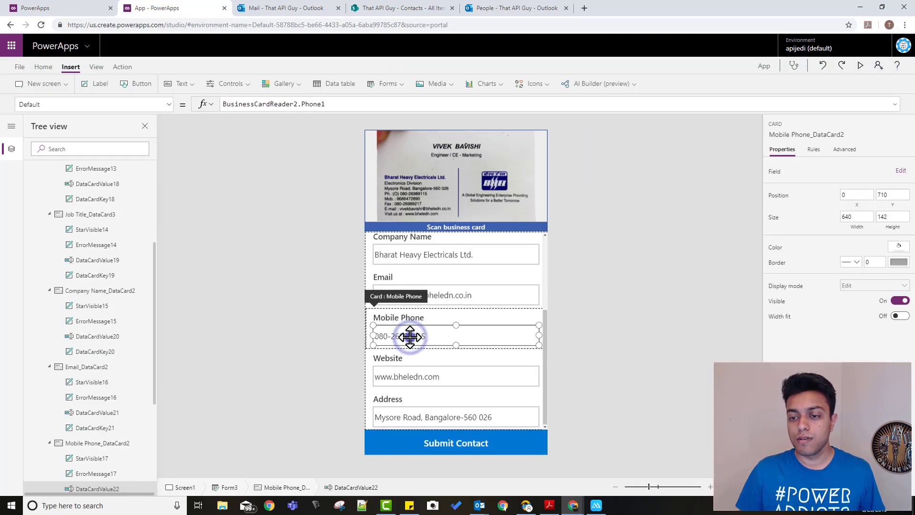
left_click(340, 103)
key("BackSpace")
type("2")
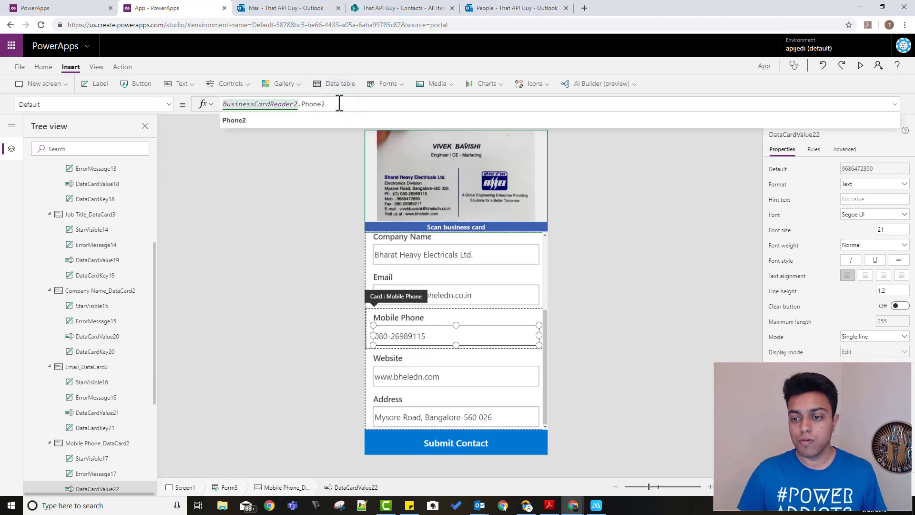
left_click(575, 310)
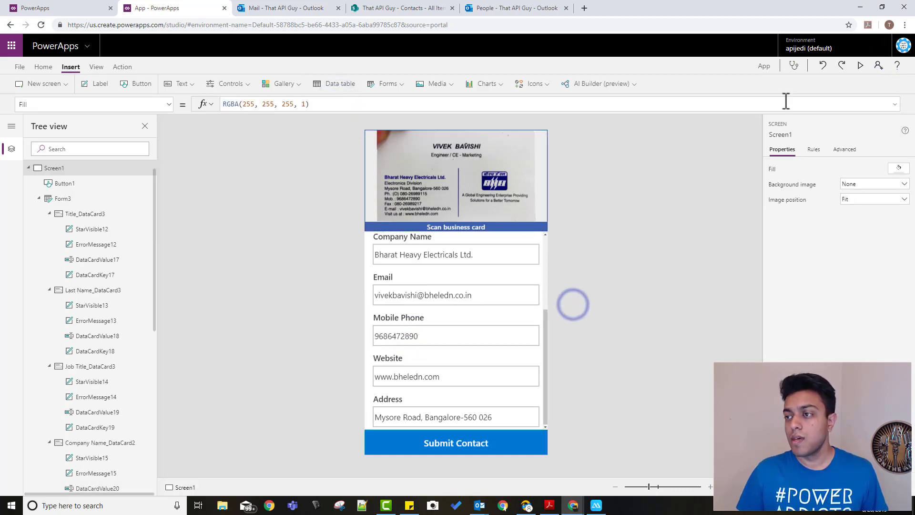
- Submit the scanned contact in the app preview and check its entry in the SharePoint Contacts list
left_click(861, 66)
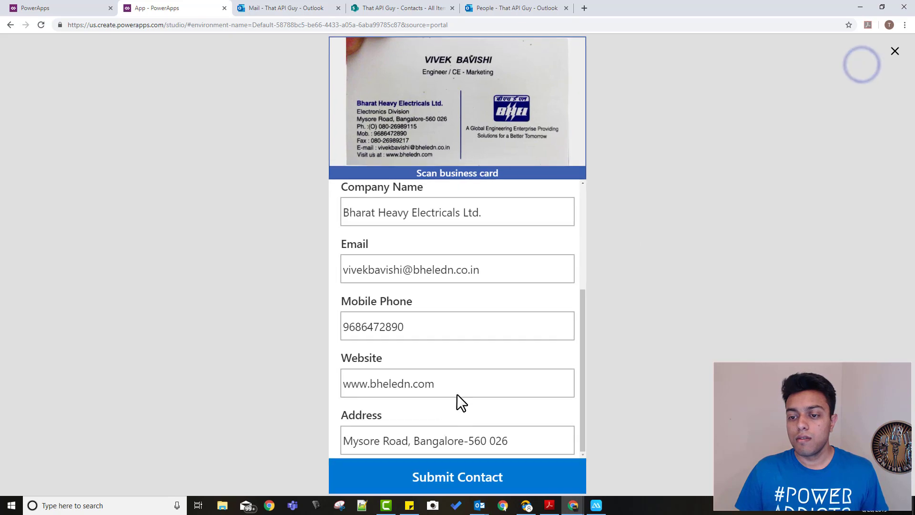
left_click(462, 482)
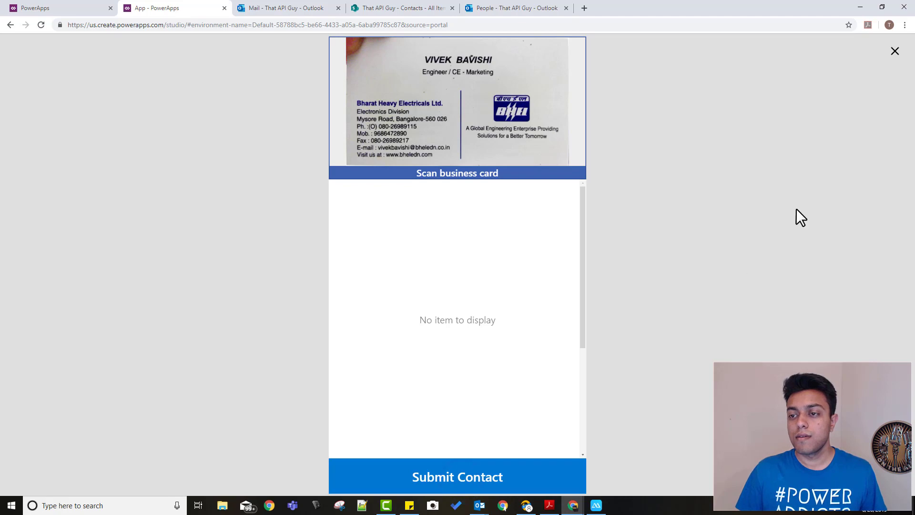
left_click(893, 51)
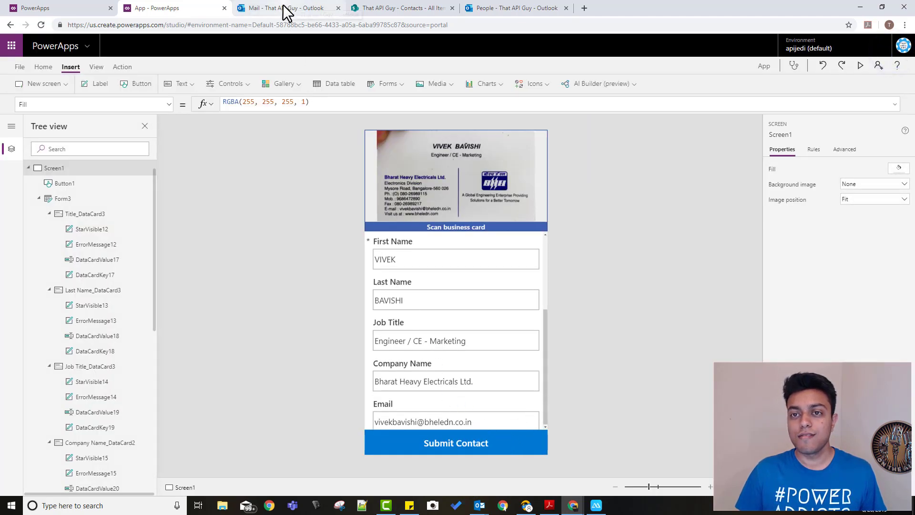
left_click(388, 8)
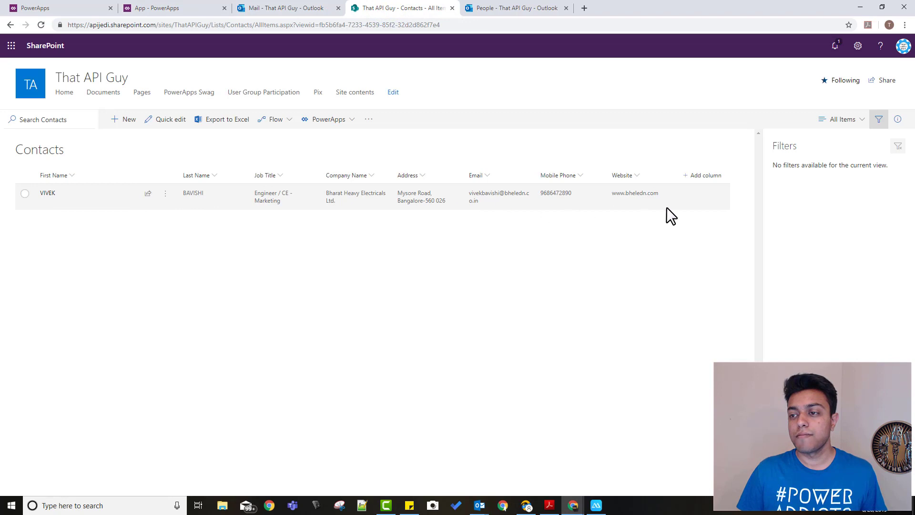
- Return to the PowerApps editor and clear the Submit Contact button's OnSelect formula
left_click(190, 10)
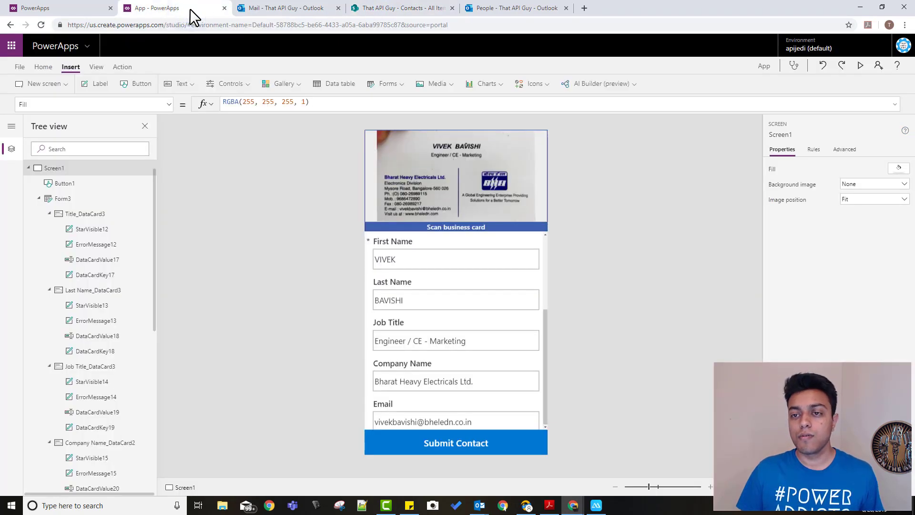
left_click(485, 448)
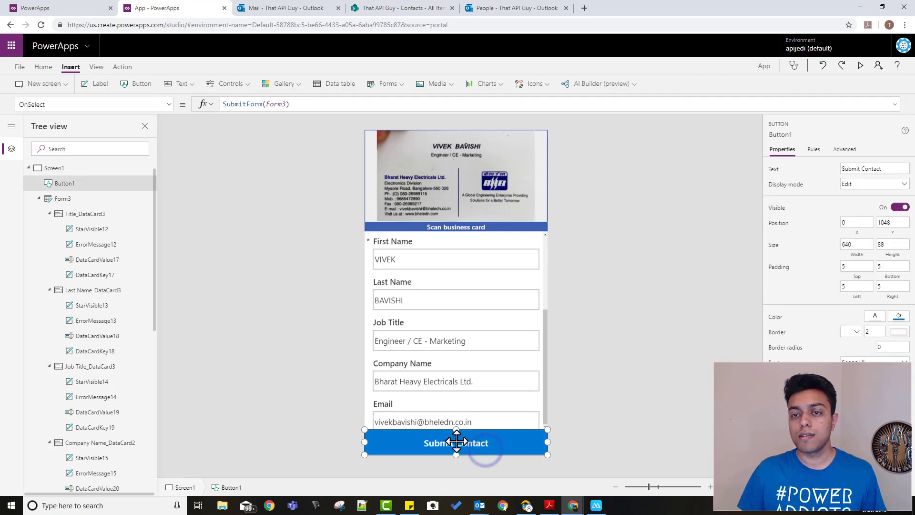
left_click(300, 108)
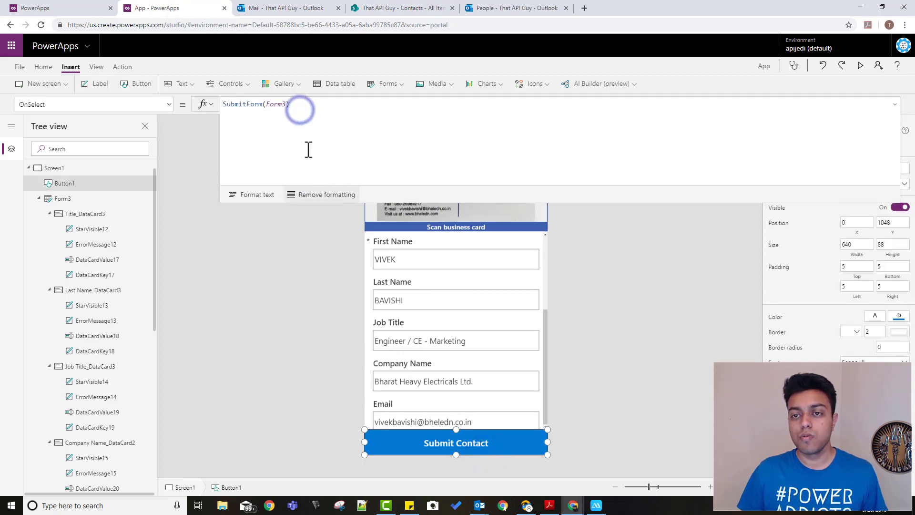
left_click(297, 108)
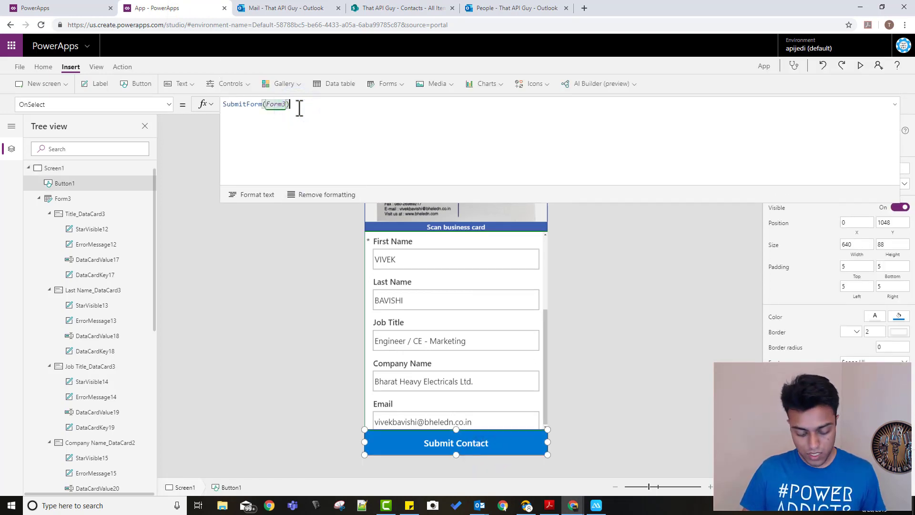
key("ctrl+a")
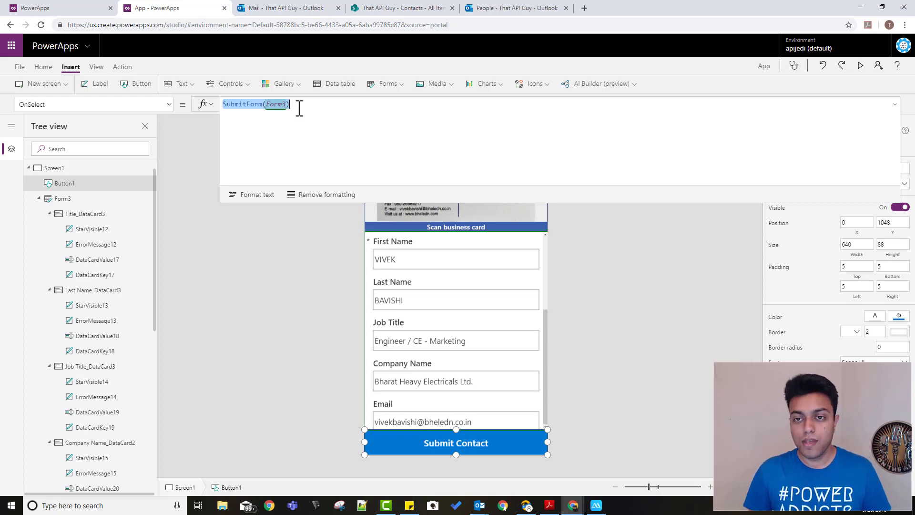
key("BackSpace")
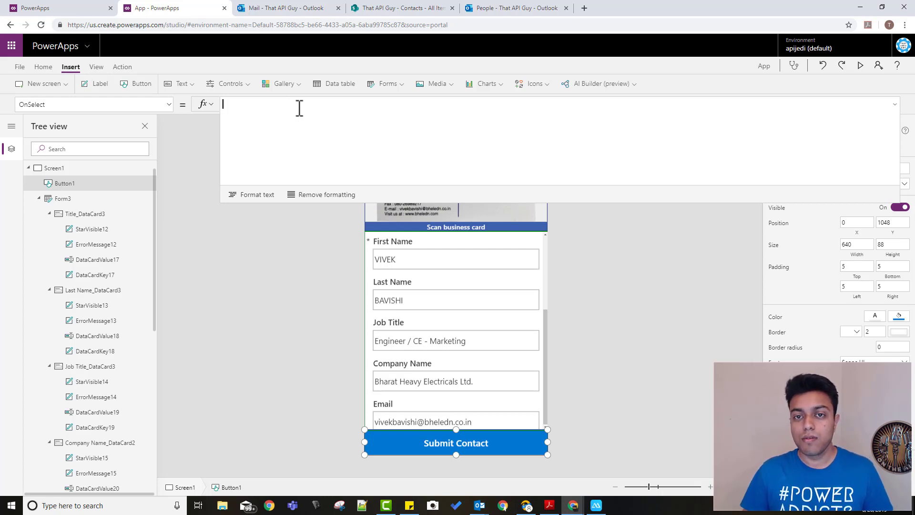
- Start creating a new flow for the Submit Contact button
left_click(123, 67)
left_click(236, 85)
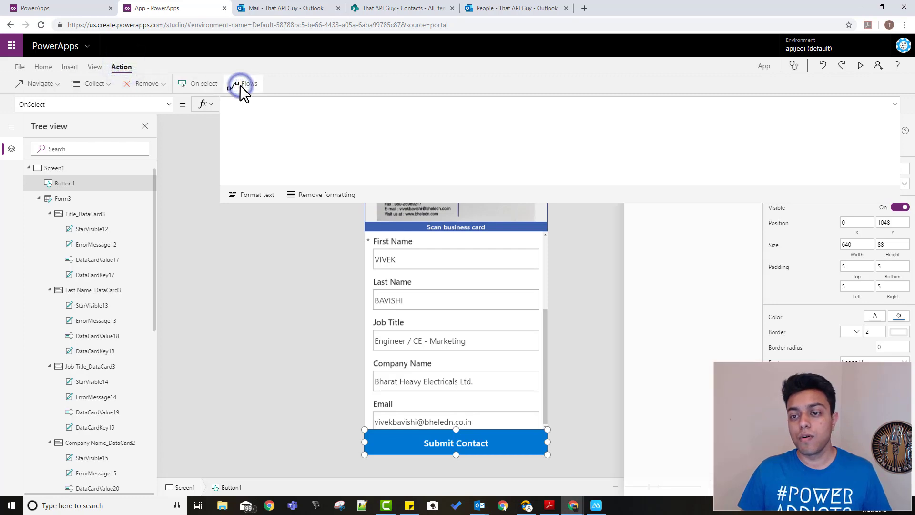
left_click_drag(518, 202, 518, 127)
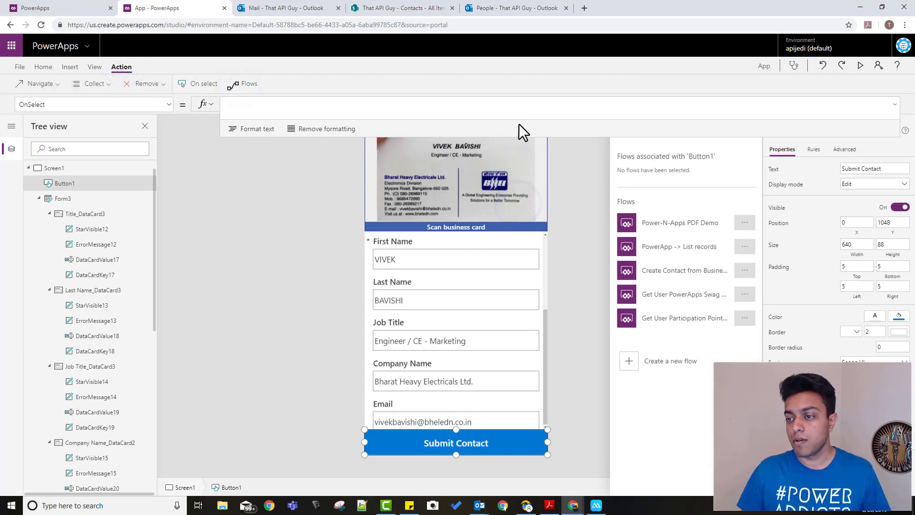
left_click(676, 364)
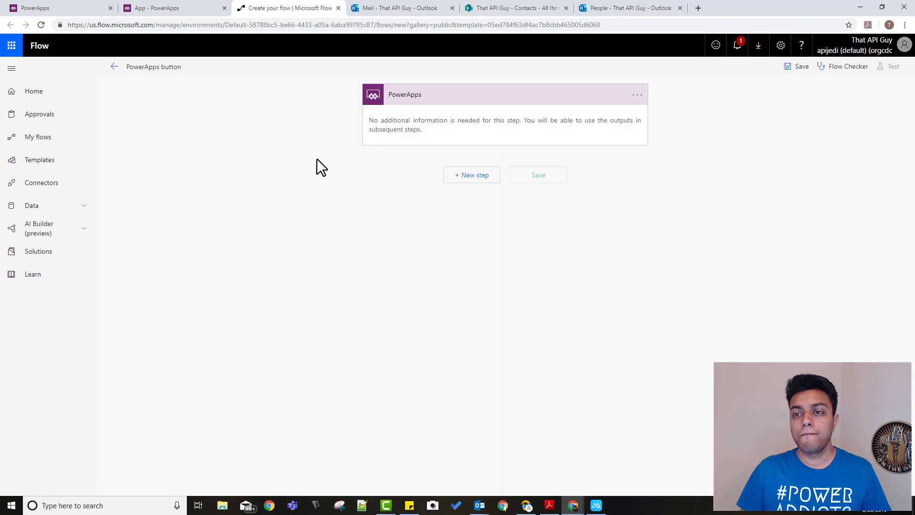
- Rename the flow as "Create a contact in Outlook"
left_click(179, 67)
triple_click(179, 68)
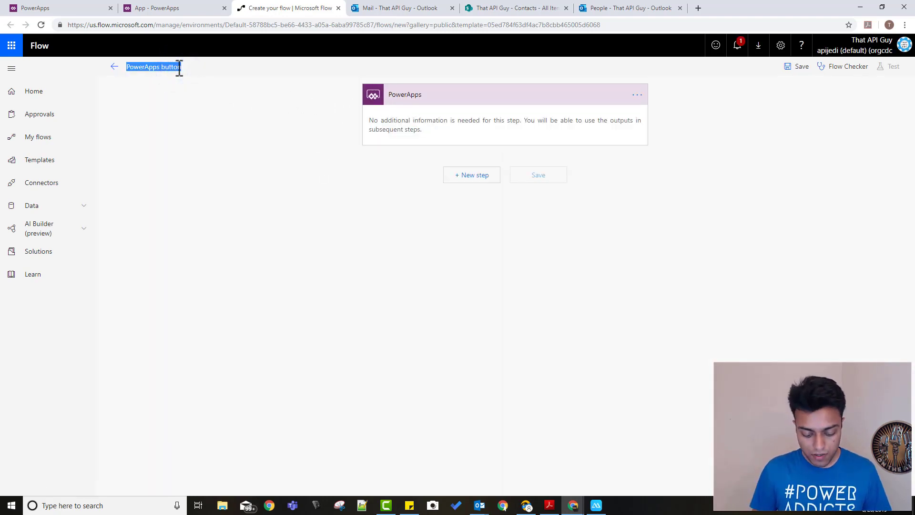
type("c")
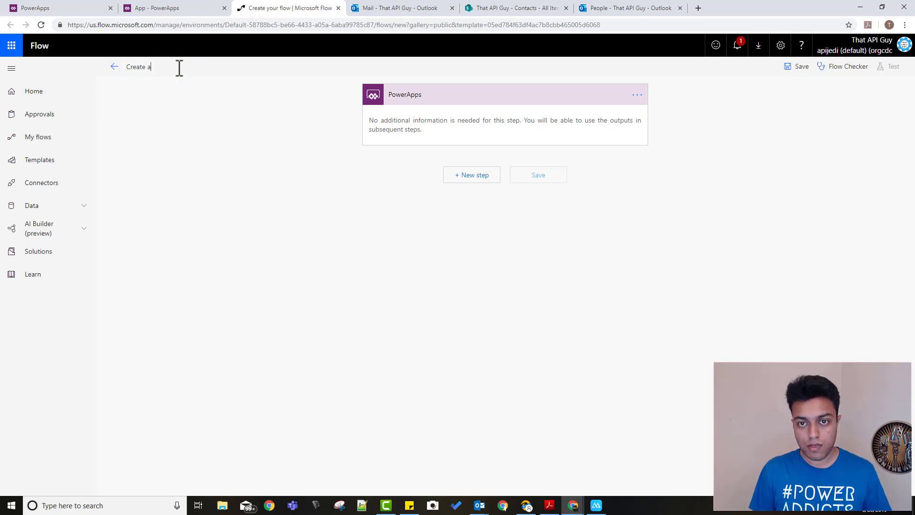
type("reate a contact in Outlook")
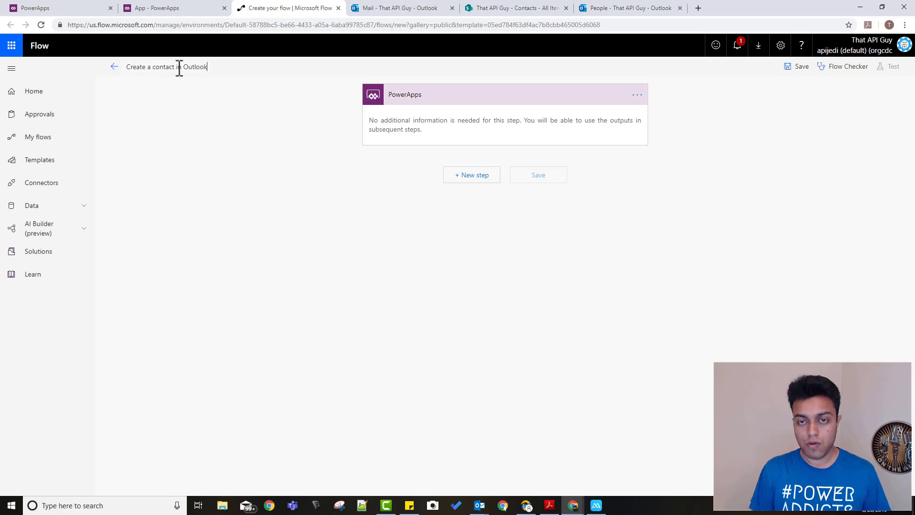
- Search the actions for "contact" and add the Office 365 Outlook Create contact action after the PowerApps trigger
left_click(488, 178)
left_click(427, 163)
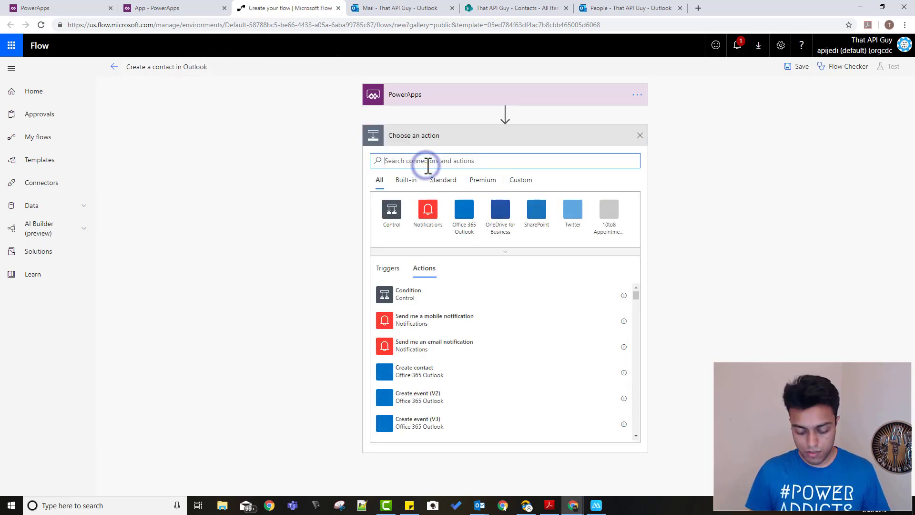
type("contact")
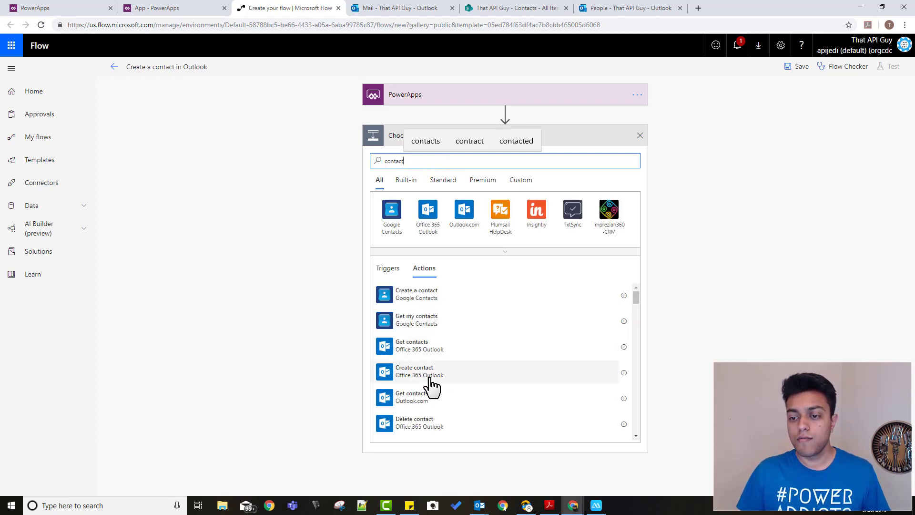
left_click(431, 378)
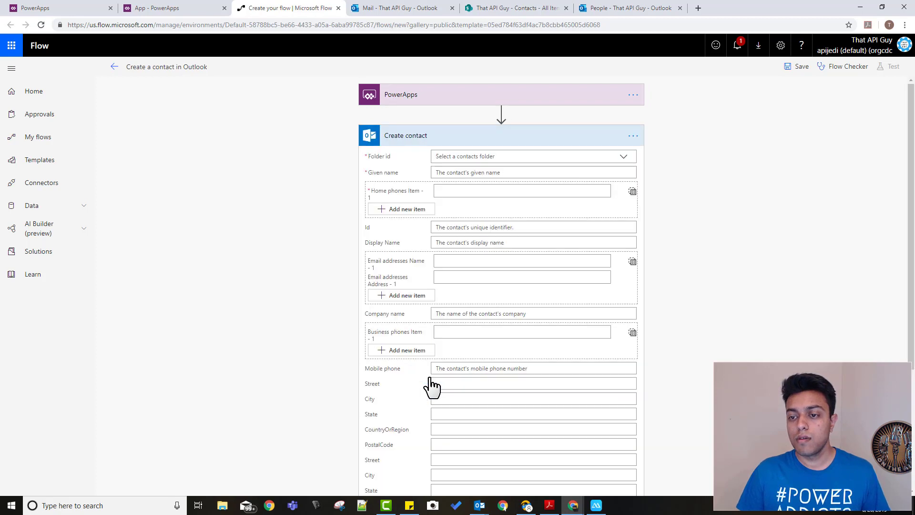
- Set the Create contact action's Folder id to Contacts and its Given name to Ask in PowerApps
left_click(455, 156)
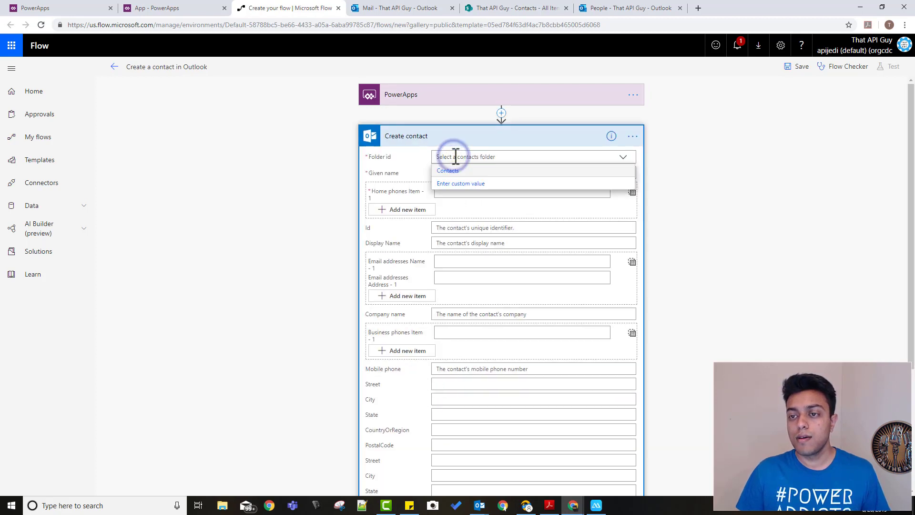
left_click(458, 171)
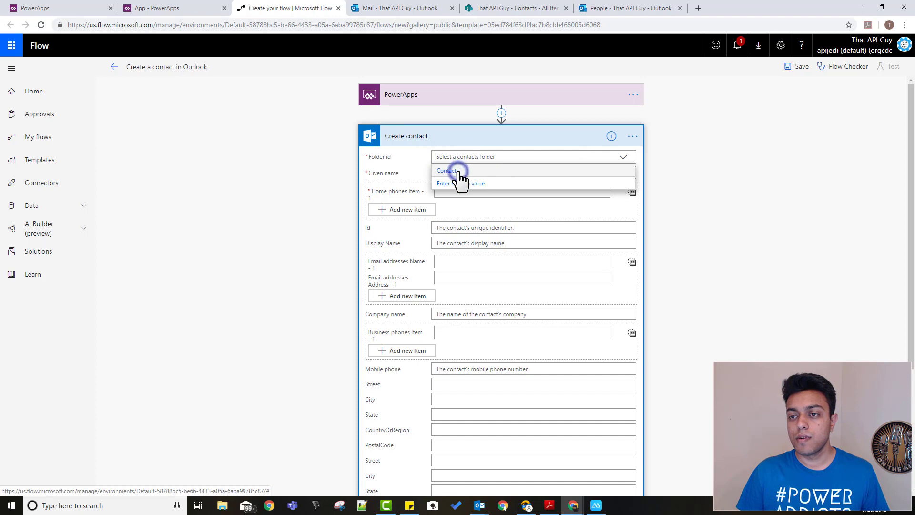
left_click(460, 173)
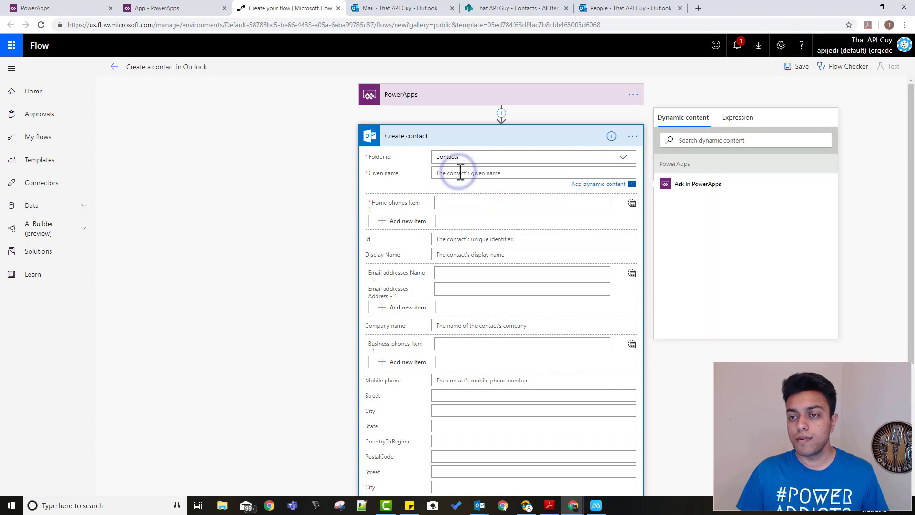
left_click(680, 185)
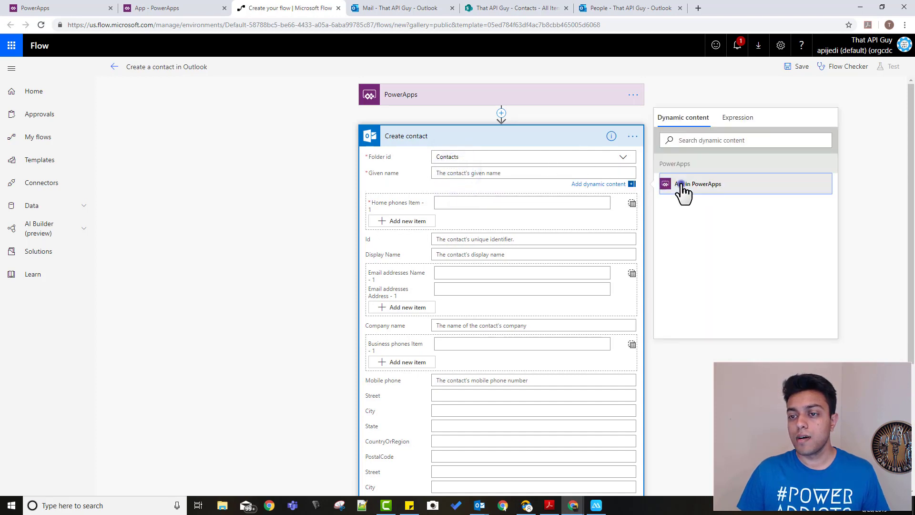
- Set the first Home phones item of the Create contact action to Ask in PowerApps
left_click(495, 204)
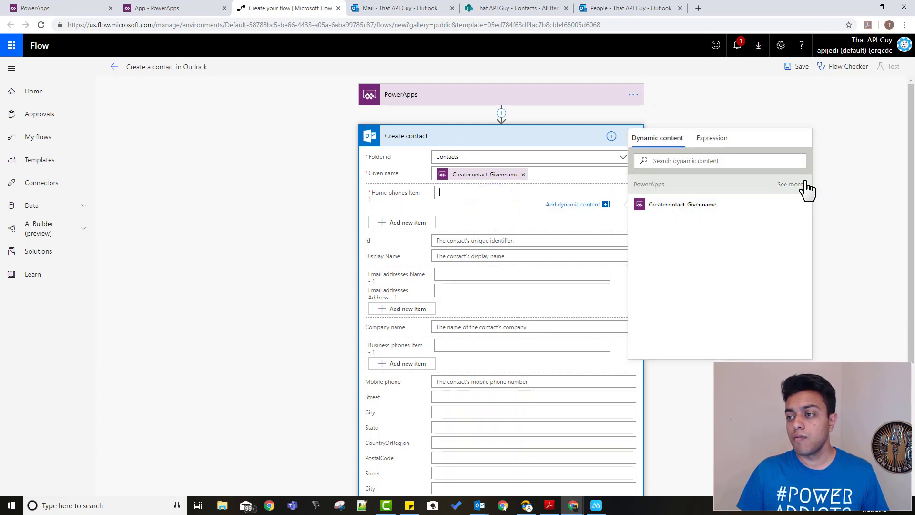
left_click(799, 186)
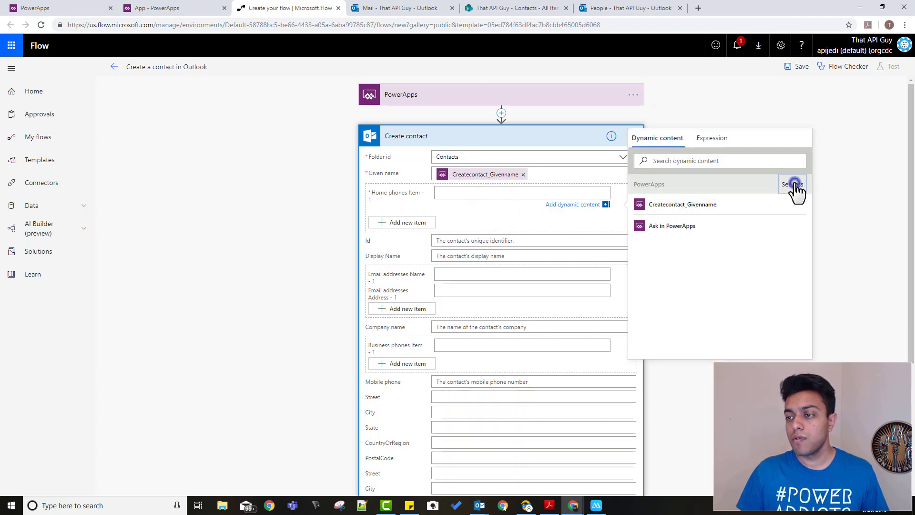
left_click(671, 228)
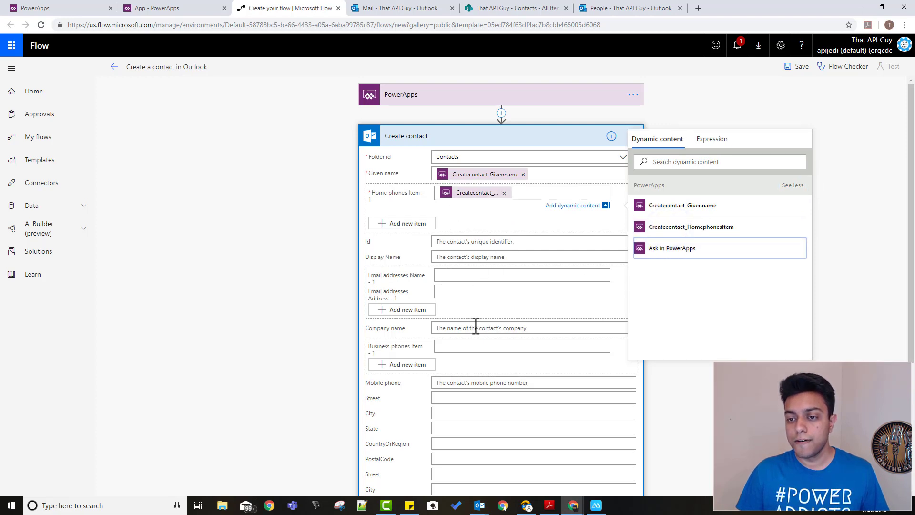
- Set the Company name of the Create contact action to Ask in PowerApps
scroll(473, 302, "down", 1)
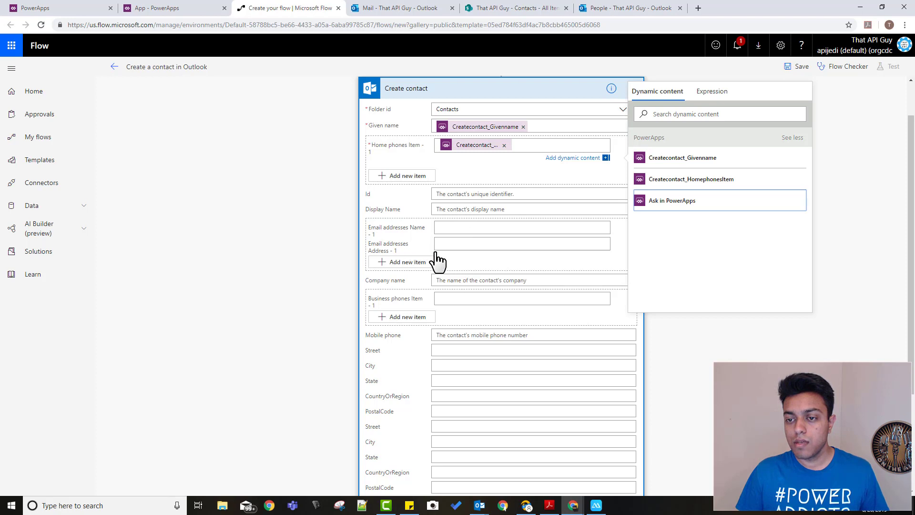
left_click(461, 280)
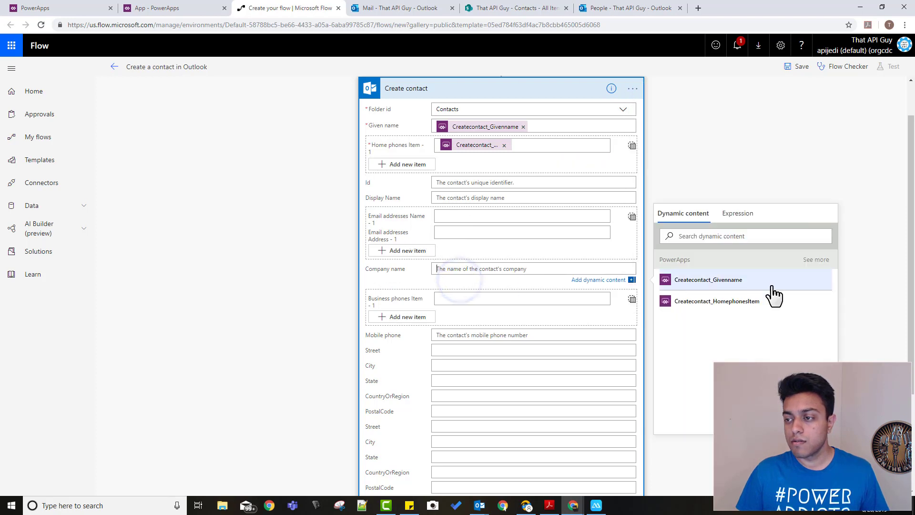
left_click(814, 268)
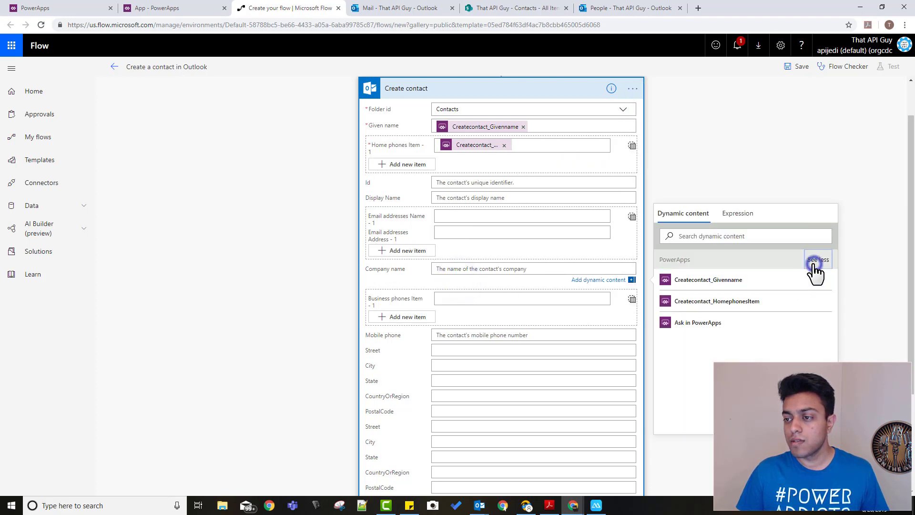
left_click(688, 329)
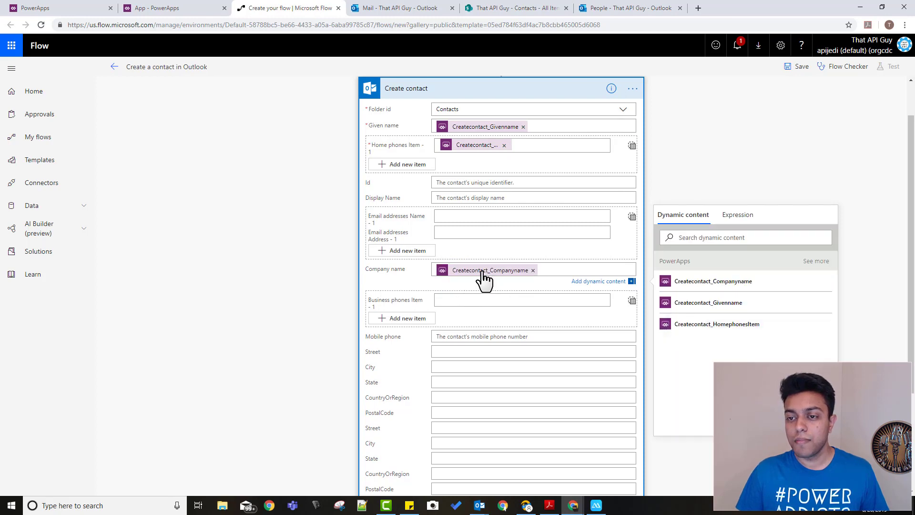
- Set the first Email addresses Address to Ask in PowerApps and enter "Default" as its Email addresses Name
scroll(498, 301, "down", 3)
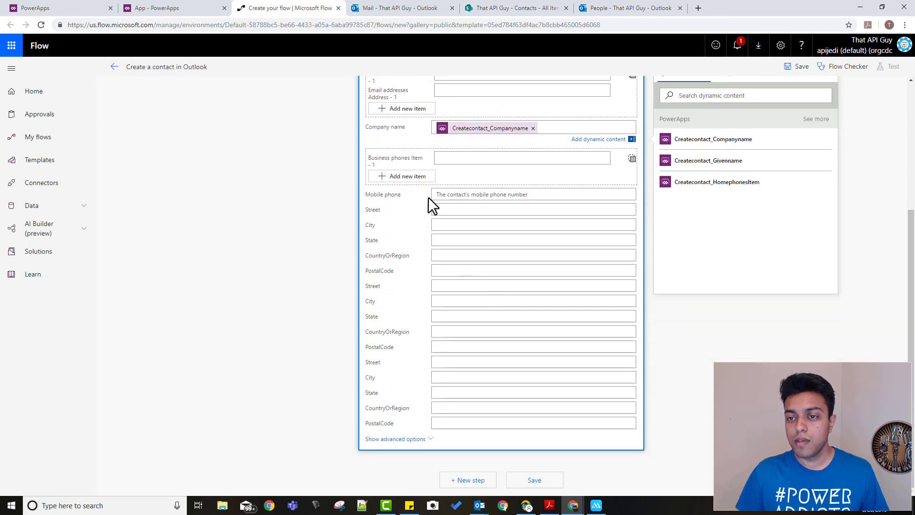
scroll(474, 219, "up", 3)
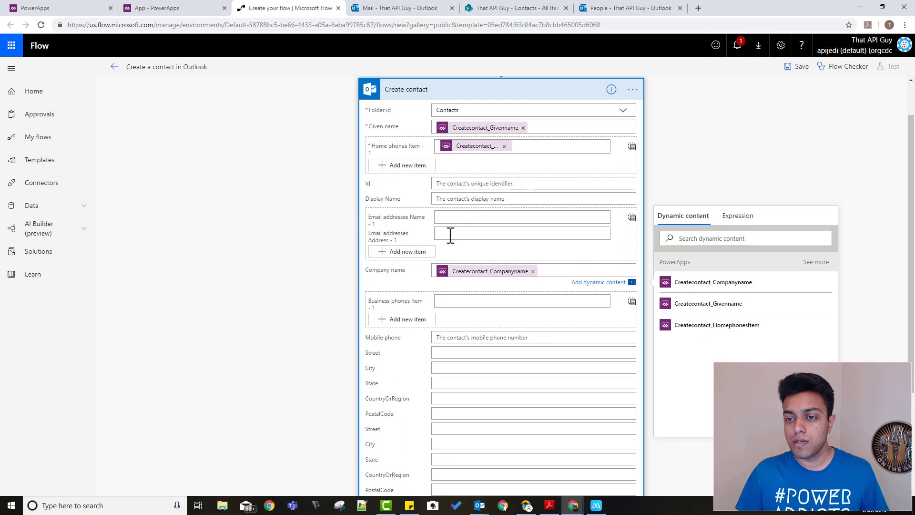
left_click(450, 235)
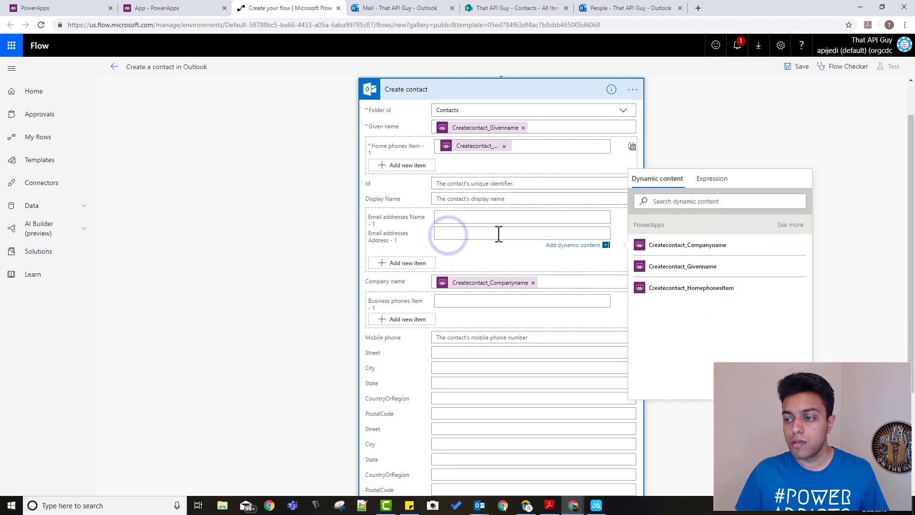
left_click(787, 225)
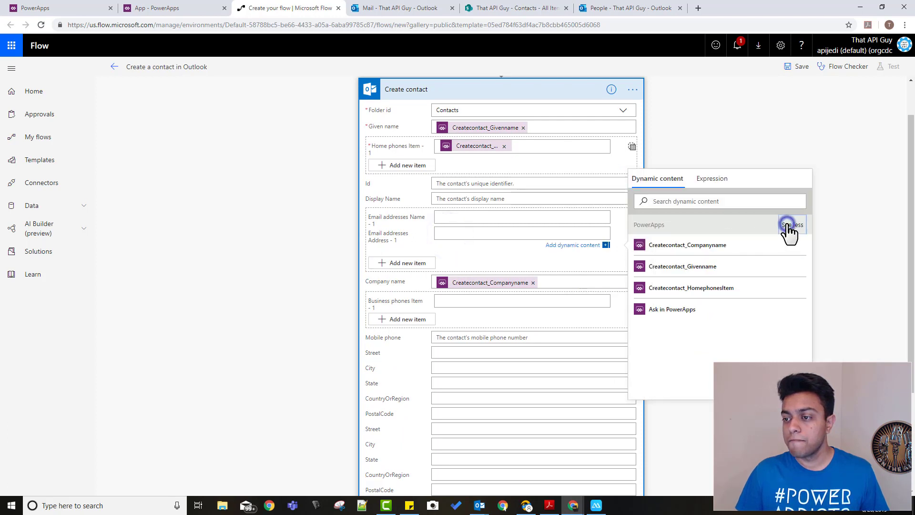
left_click(677, 311)
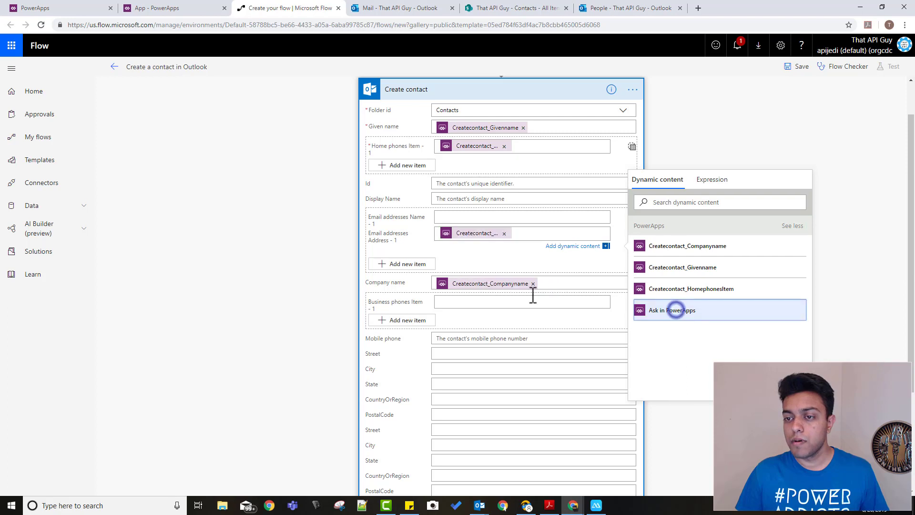
left_click(453, 218)
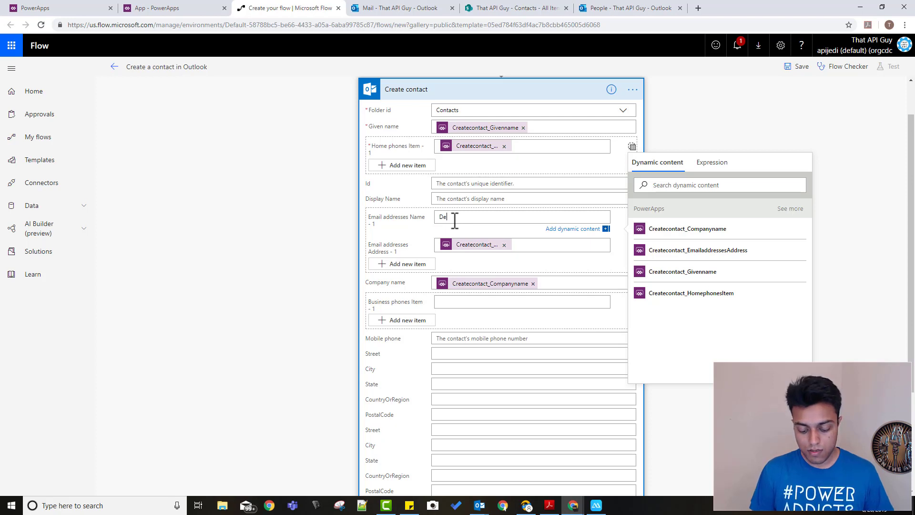
type("lt")
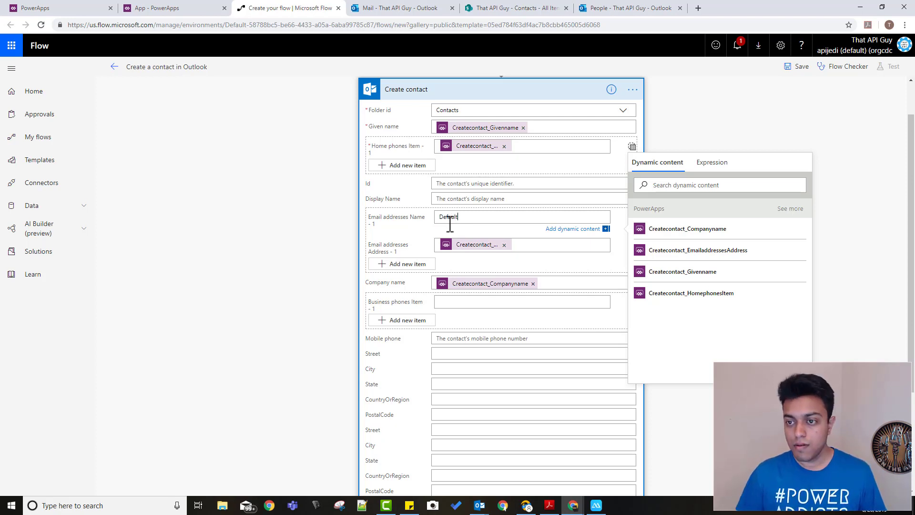
- Set the Mobile phone of the Create contact action to Ask in PowerApps
scroll(482, 261, "down", 2)
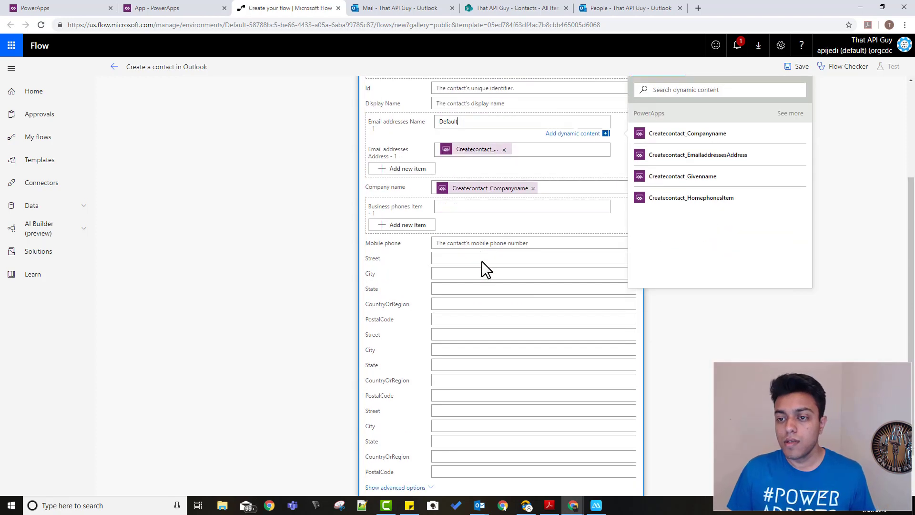
left_click(456, 244)
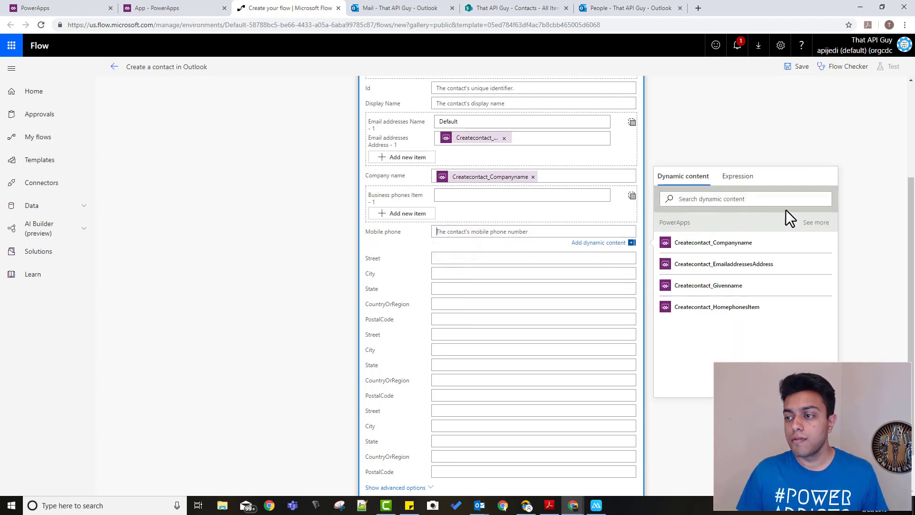
left_click(806, 222)
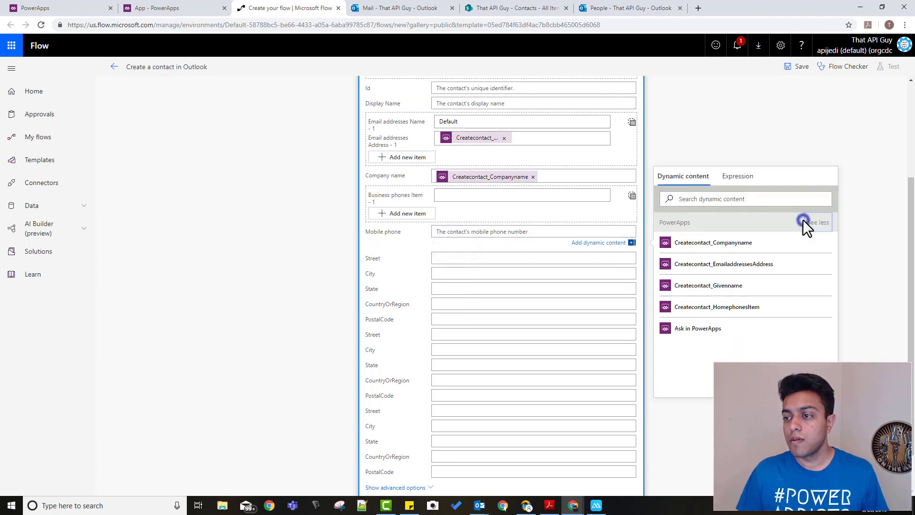
left_click(699, 329)
- Set Street in the second address block of the Create contact action to Ask in PowerApps
scroll(487, 286, "down", 1)
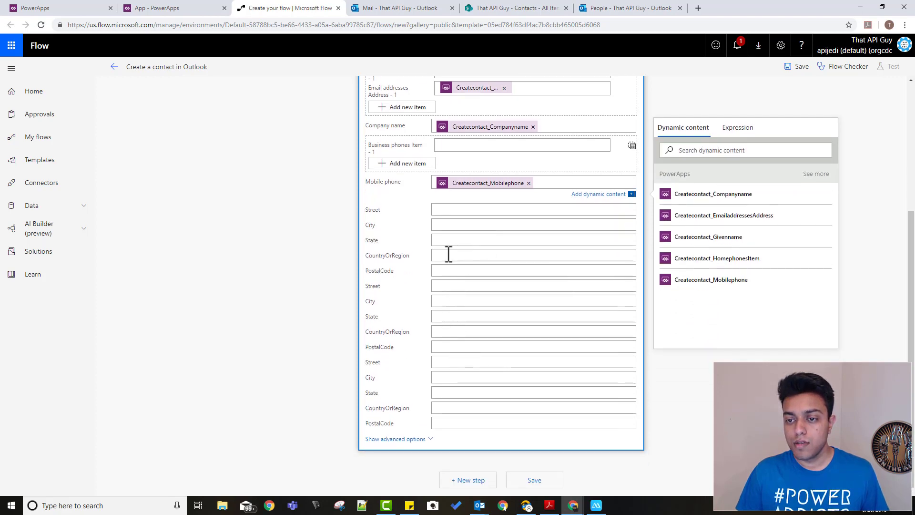
left_click(449, 286)
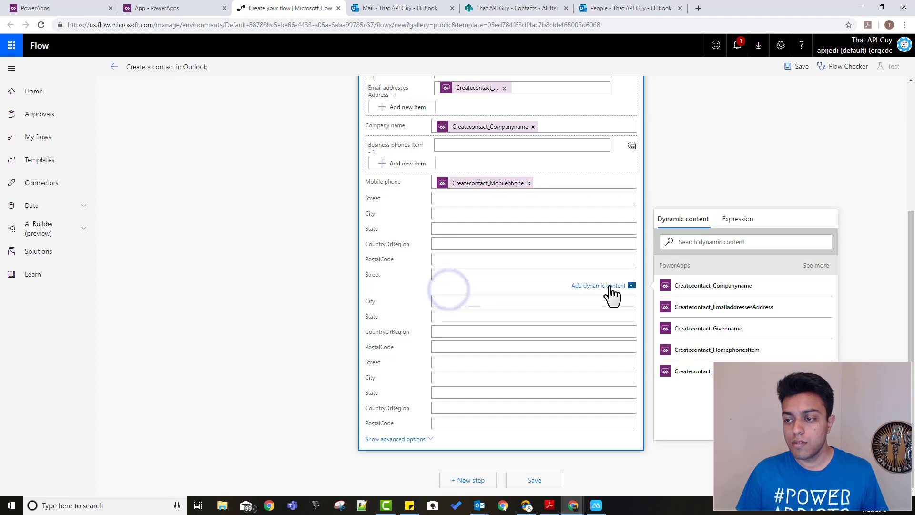
left_click(817, 265)
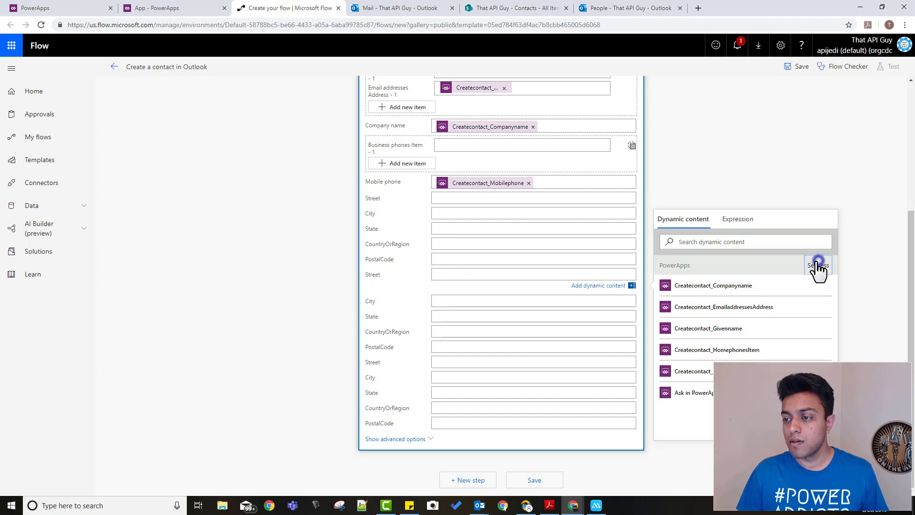
left_click(692, 393)
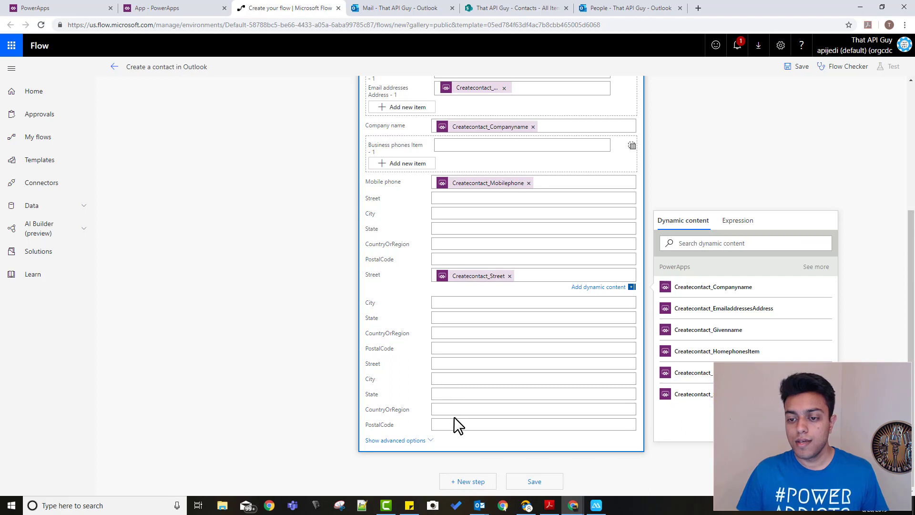
- Set JobTitle in the advanced options of the Create contact action to Ask in PowerApps, and save the flow
left_click(428, 441)
scroll(436, 403, "down", 3)
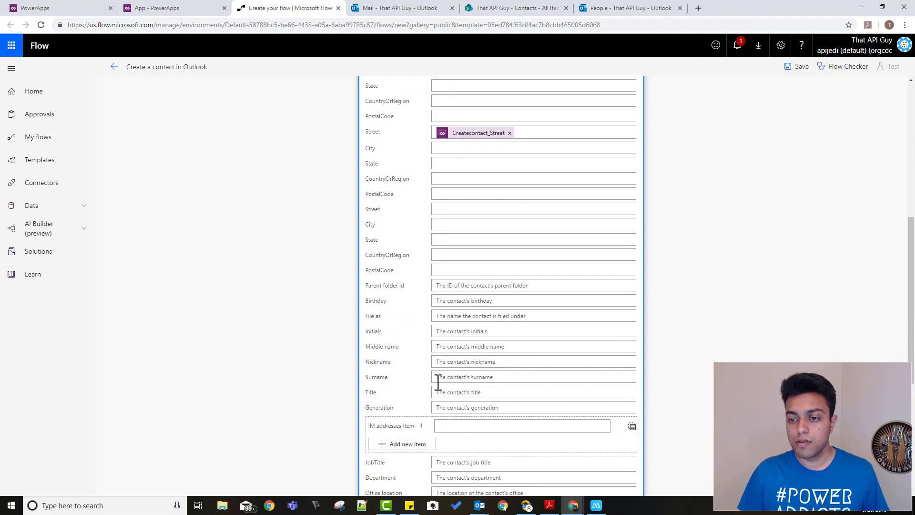
scroll(432, 367, "down", 1)
scroll(434, 372, "down", 1)
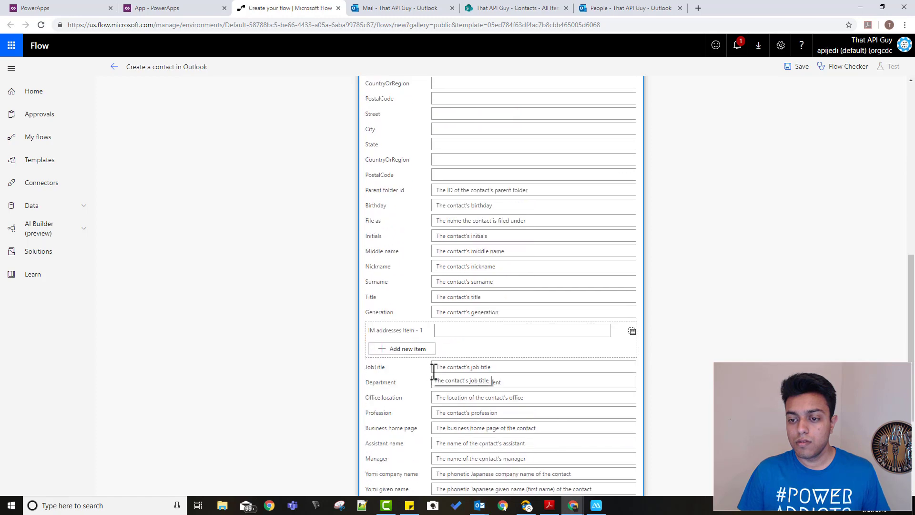
left_click(448, 368)
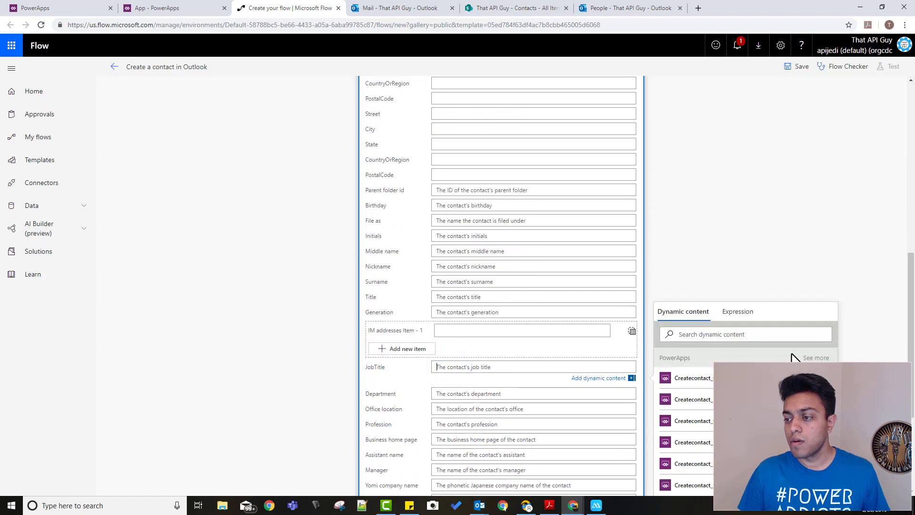
scroll(716, 352, "down", 3)
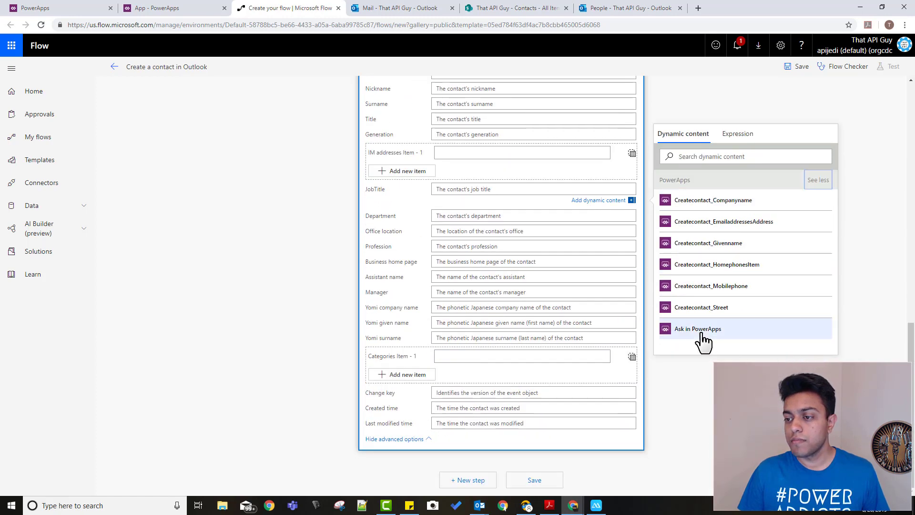
left_click(701, 332)
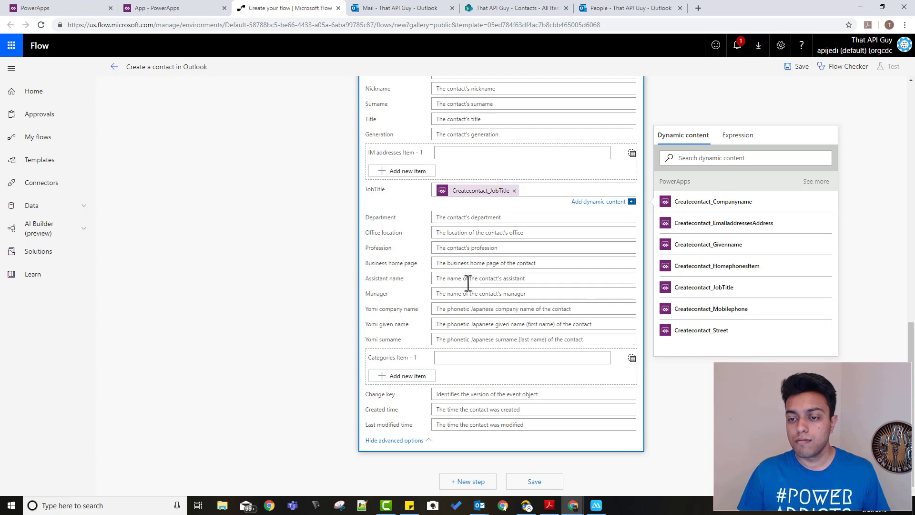
left_click(865, 174)
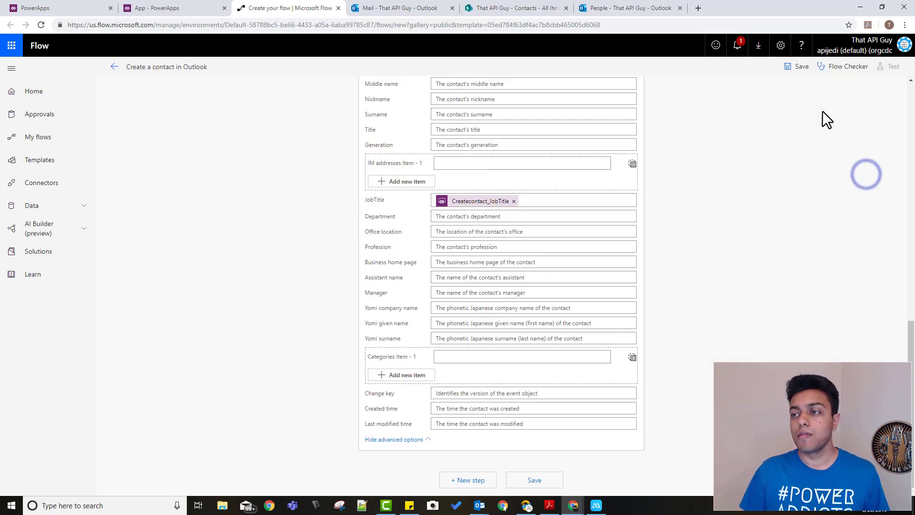
left_click(796, 73)
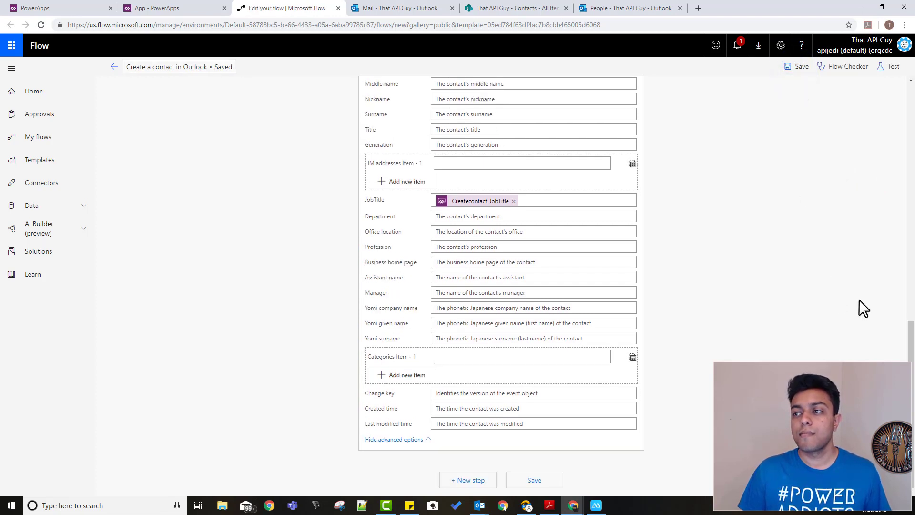
- Switch to the PowerApps app and attach the Create a contact in Outlook flow to the Submit Contact button
left_click(154, 9)
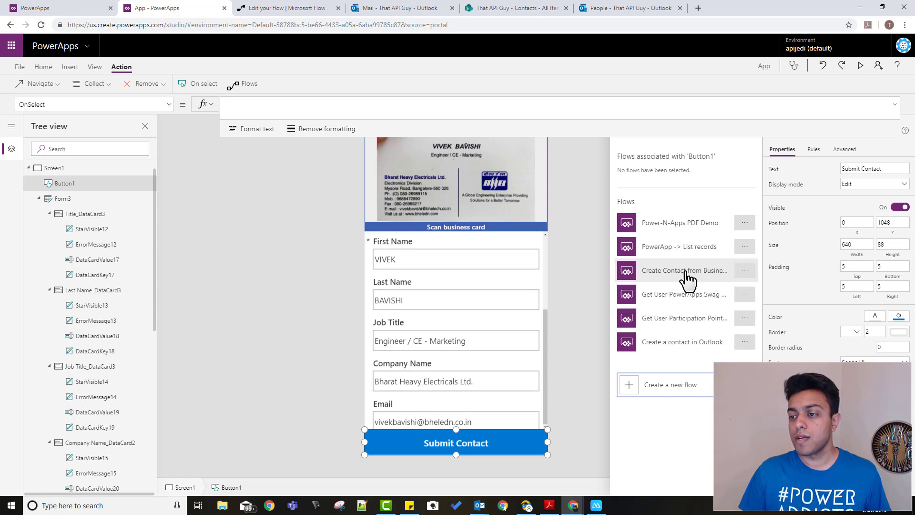
left_click(307, 8)
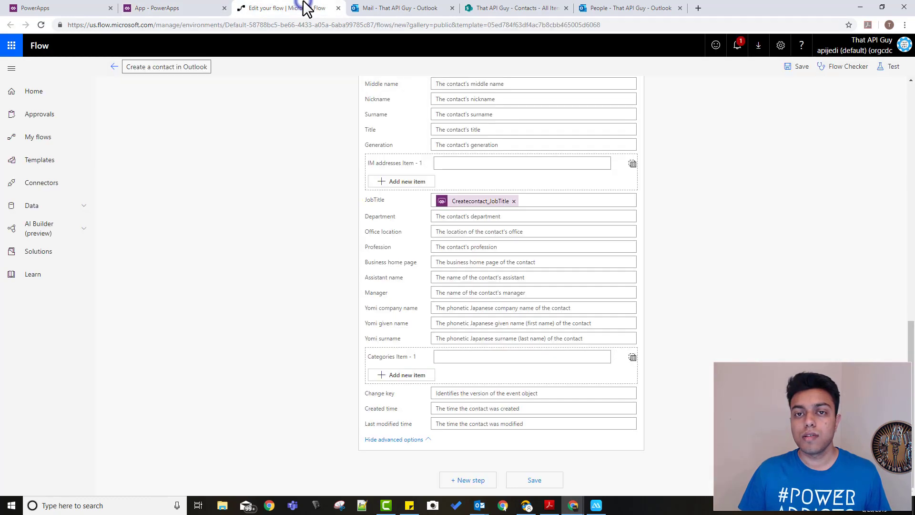
left_click(162, 8)
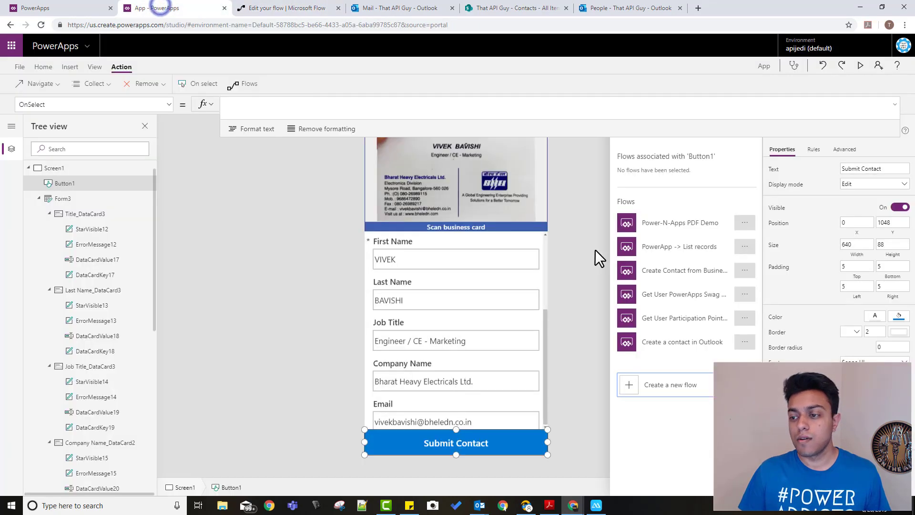
left_click(684, 352)
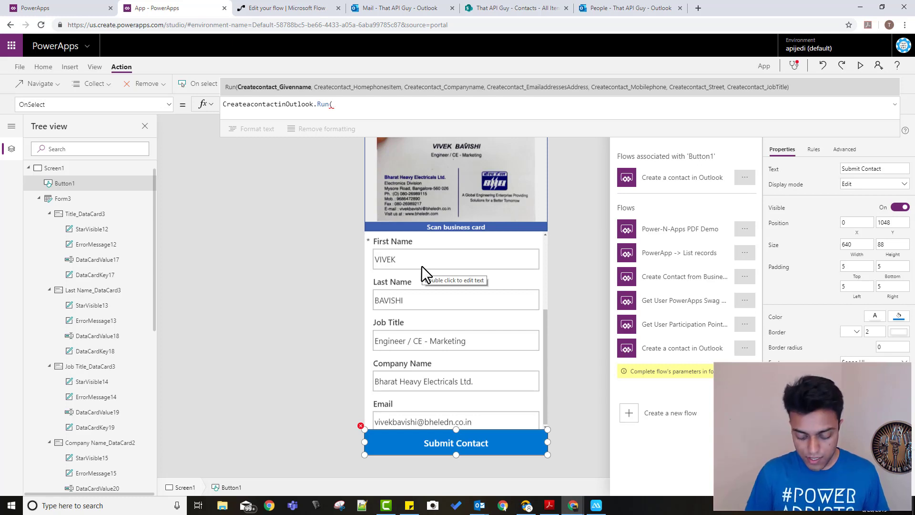
- Pass BusinessCardReader2.FullName as the first argument, Createcontact_Givenname, of the flow's Run formula
type("Bus")
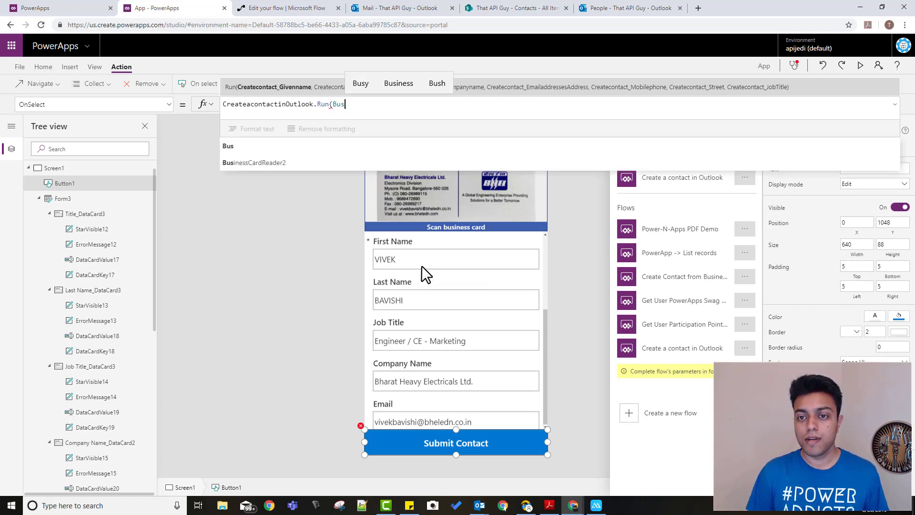
key("Down")
key("Tab")
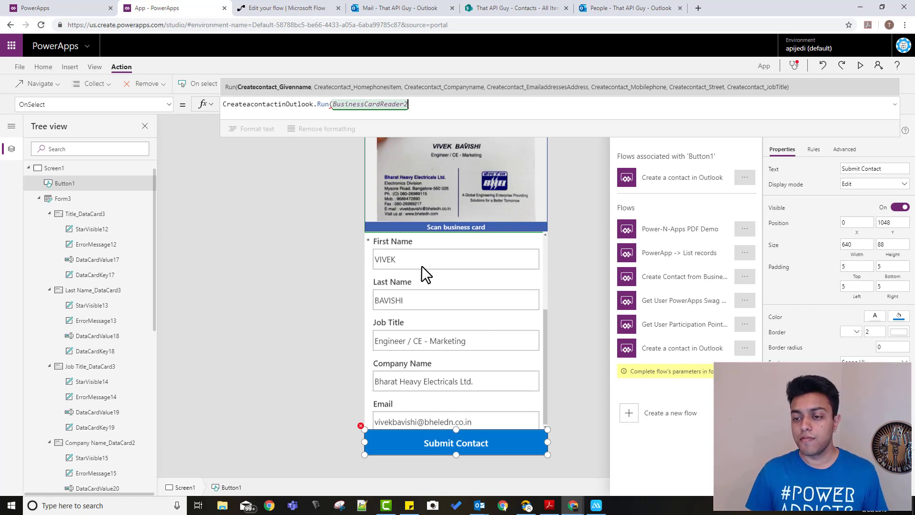
type(".")
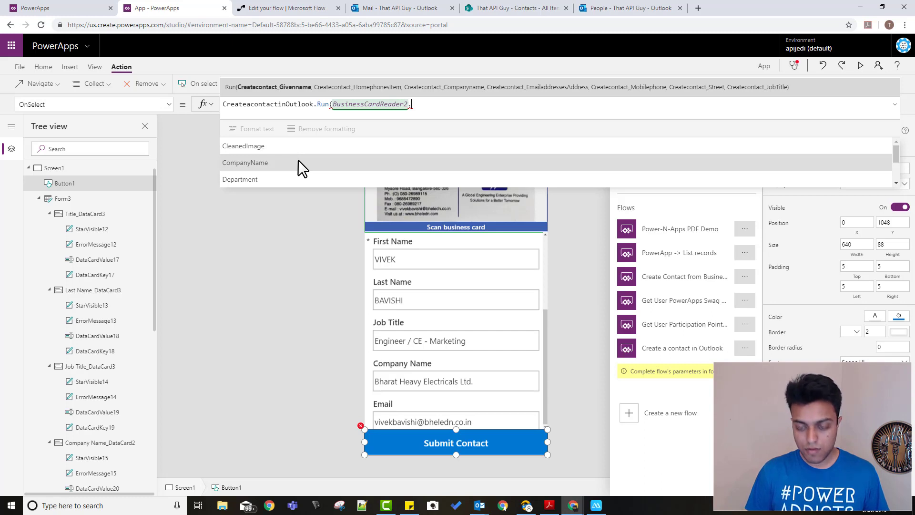
type("fu")
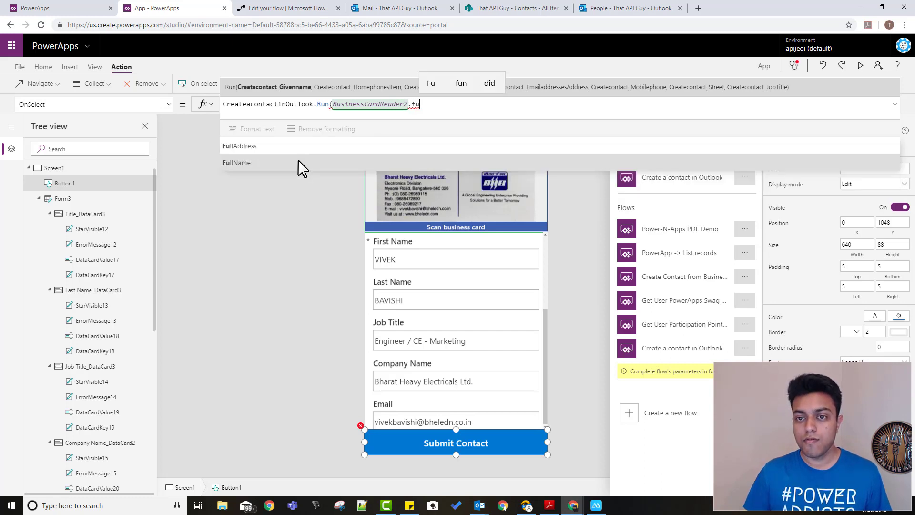
left_click(298, 159)
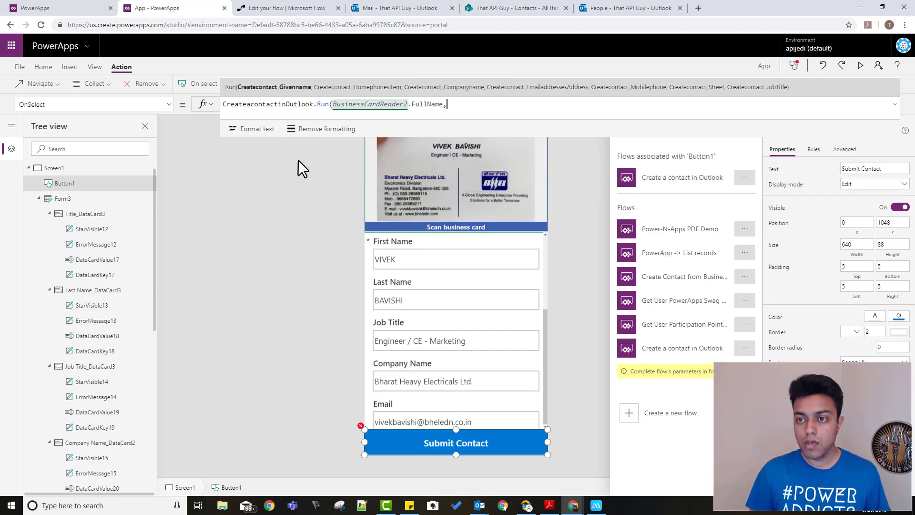
type(",")
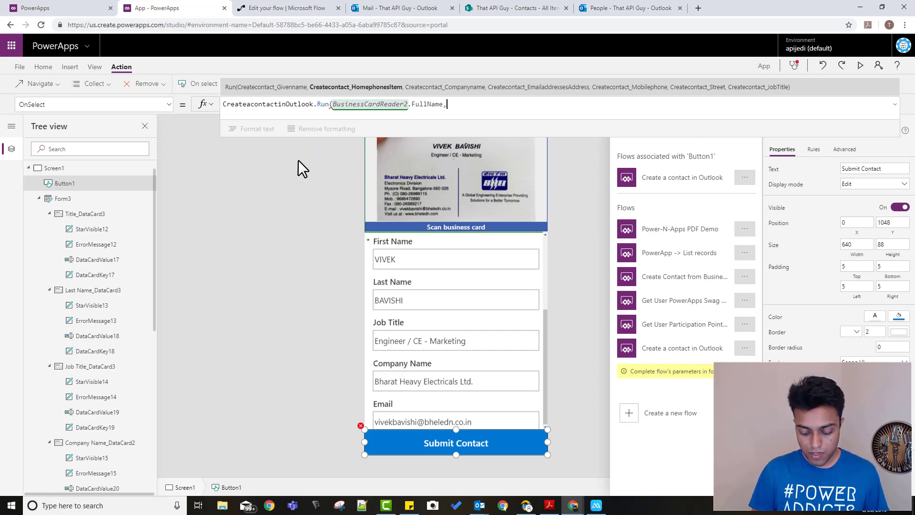
- Add BusinessCardReader2.Phone1 as the home phone argument and BusinessCardReader2.CompanyName as the company name argument of the Run formula
type("BusinessCardReader2")
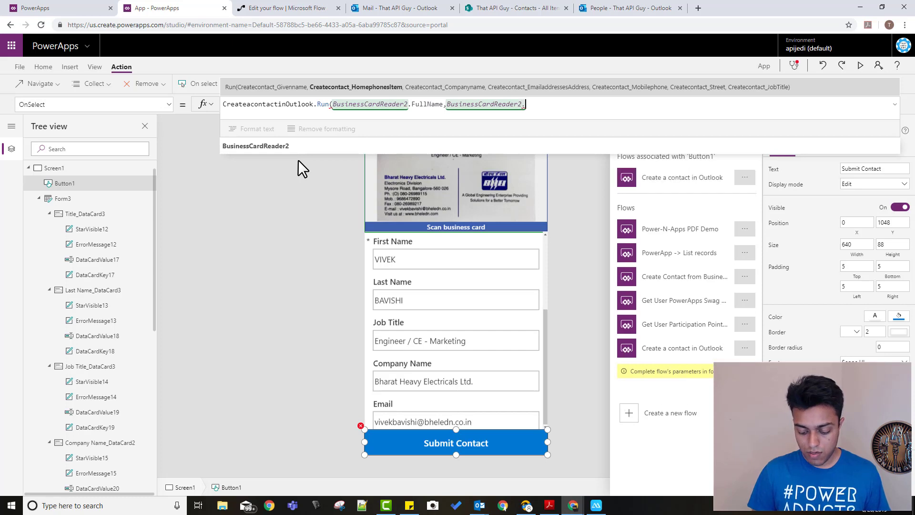
type(".Pho")
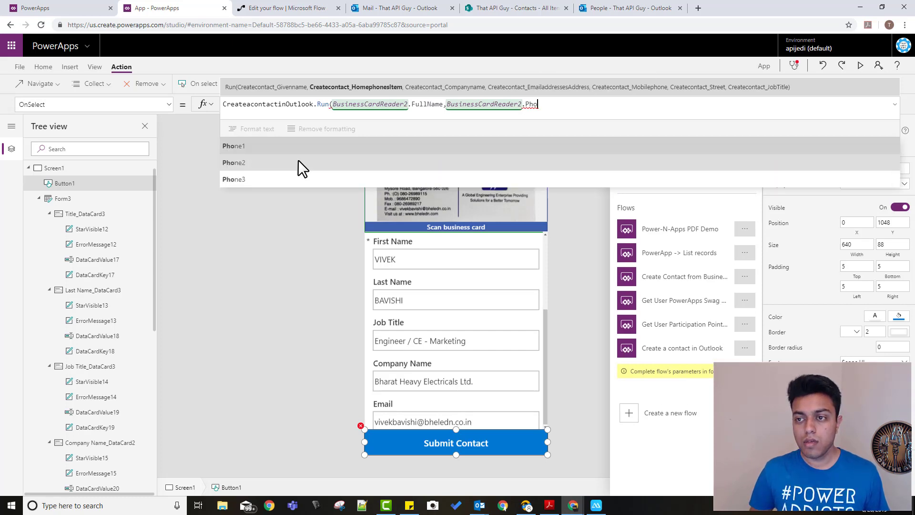
key("Tab")
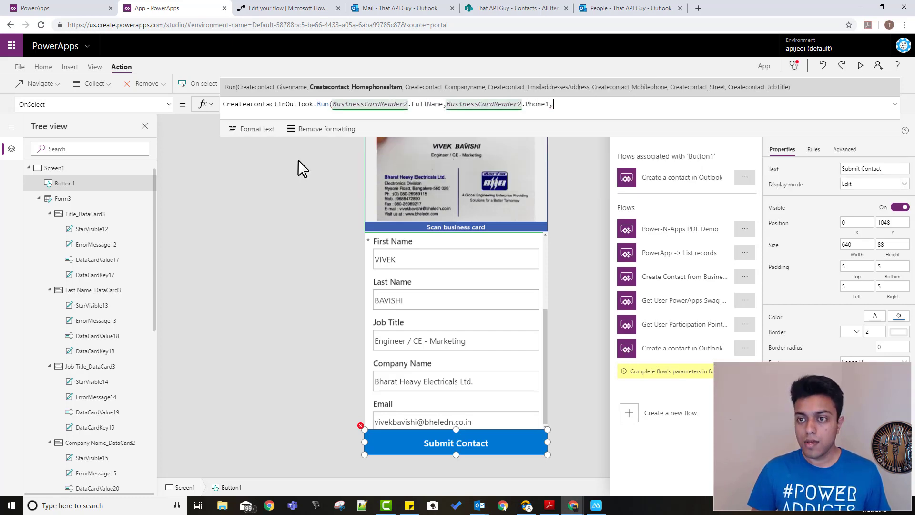
type(",")
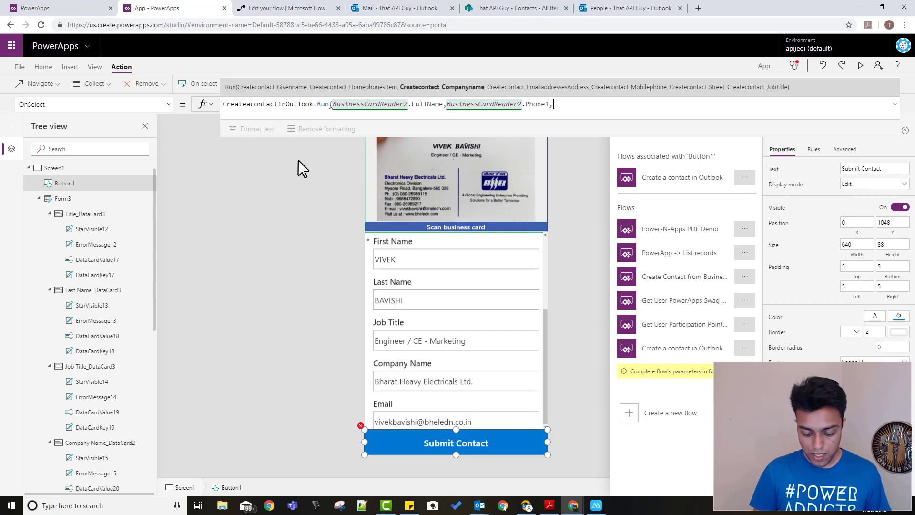
type("BusinessCardReader2.Comp")
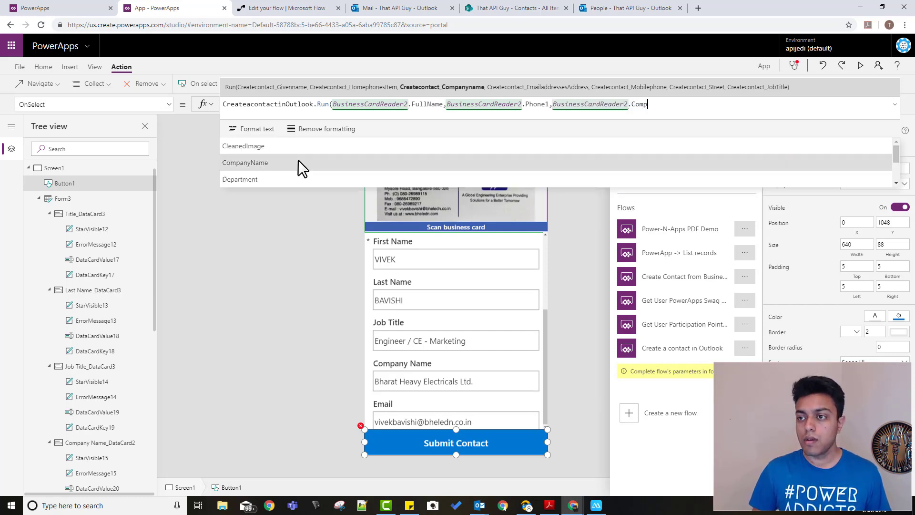
key("Tab")
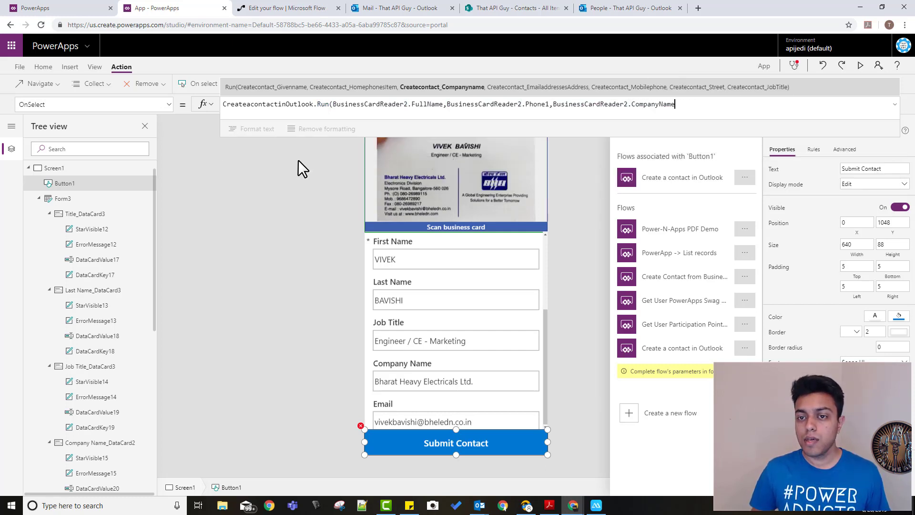
type(",")
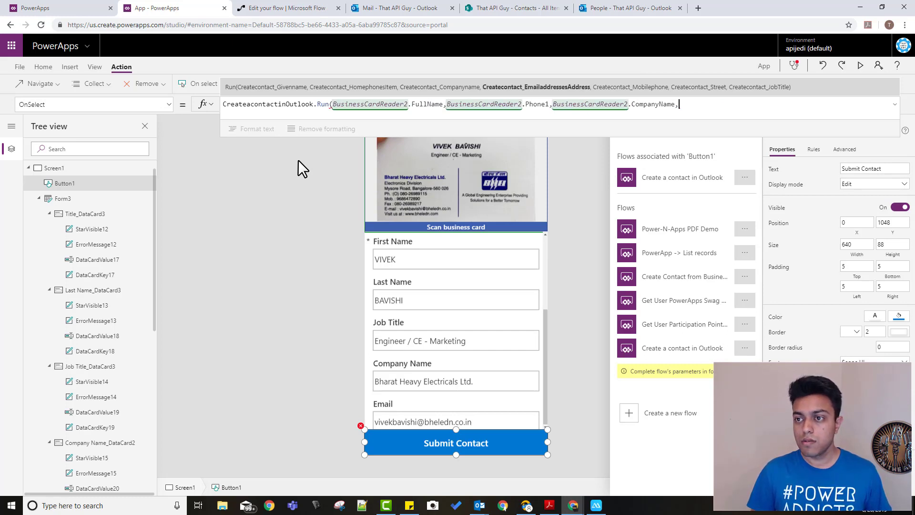
- Add BusinessCardReader2.Email as the email address argument and BusinessCardReader2.Phone2 as the mobile phone argument of the Run formula
type("BusinessCardReader2")
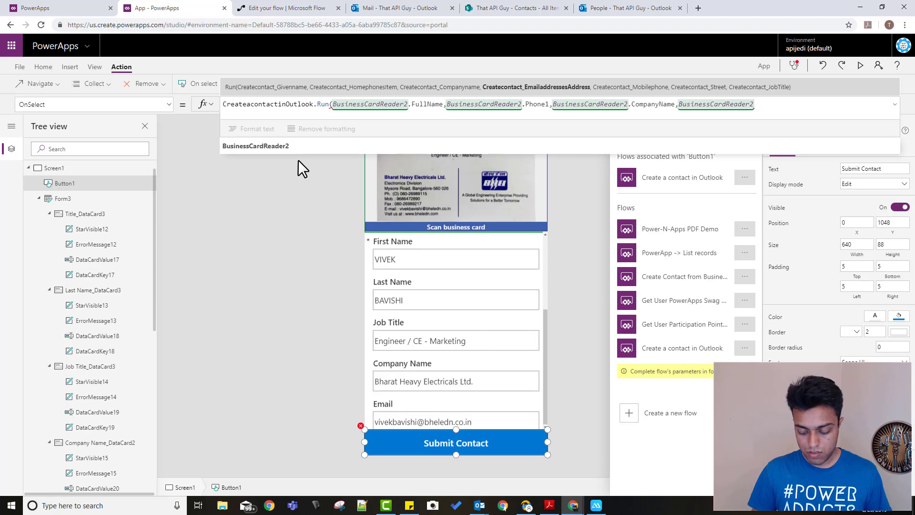
type(".em")
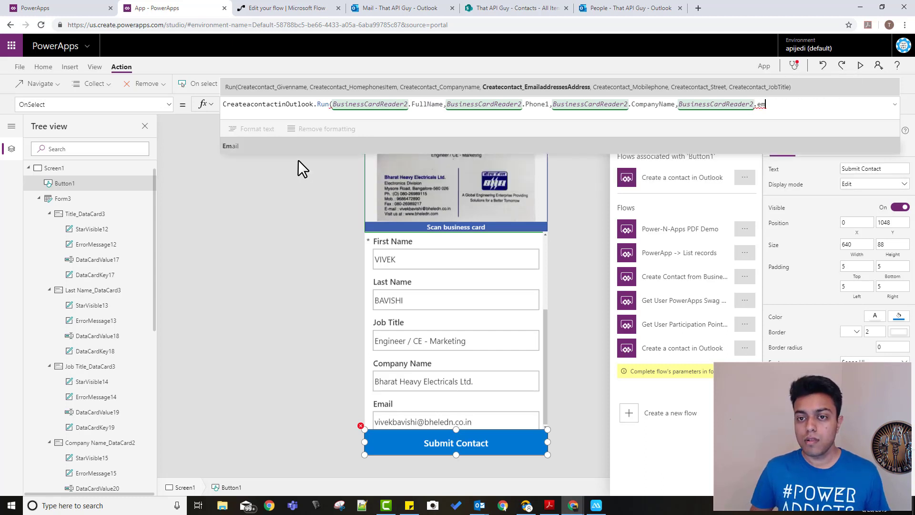
key("Tab")
type(",")
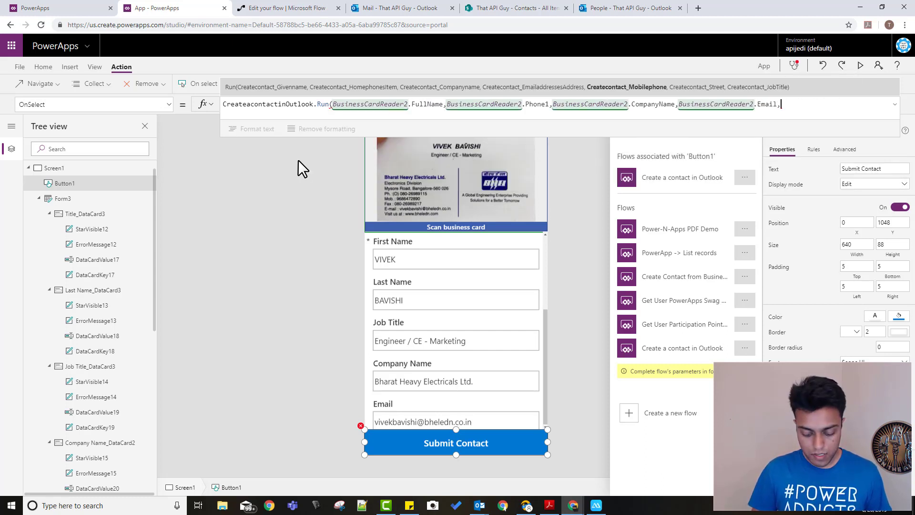
type("BusinessCardReader2")
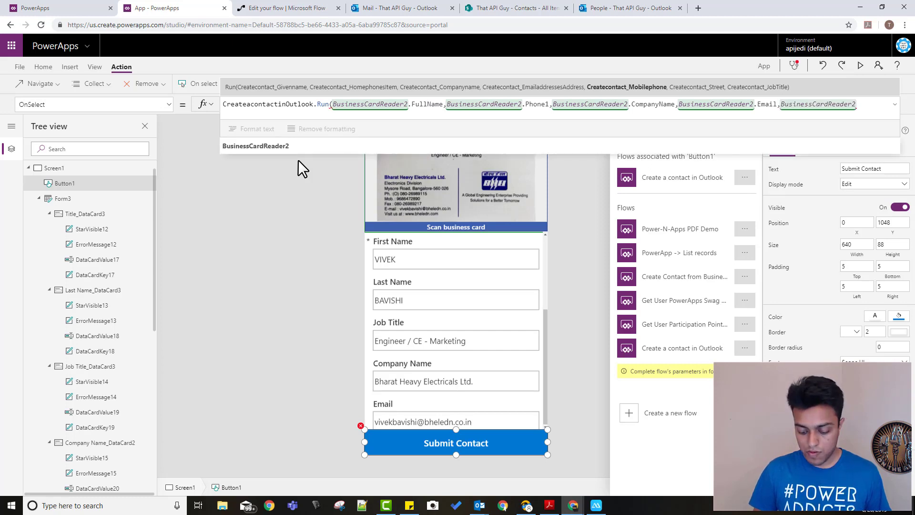
type(".Phone2")
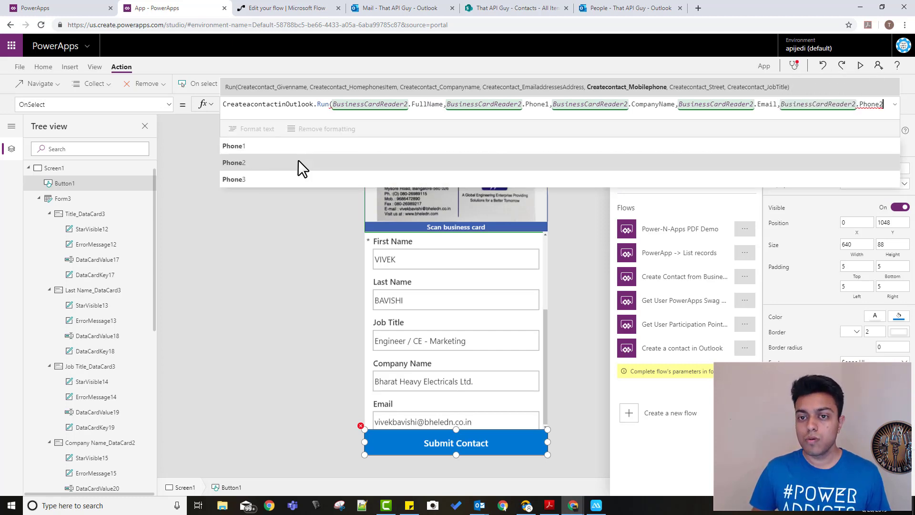
type(",,")
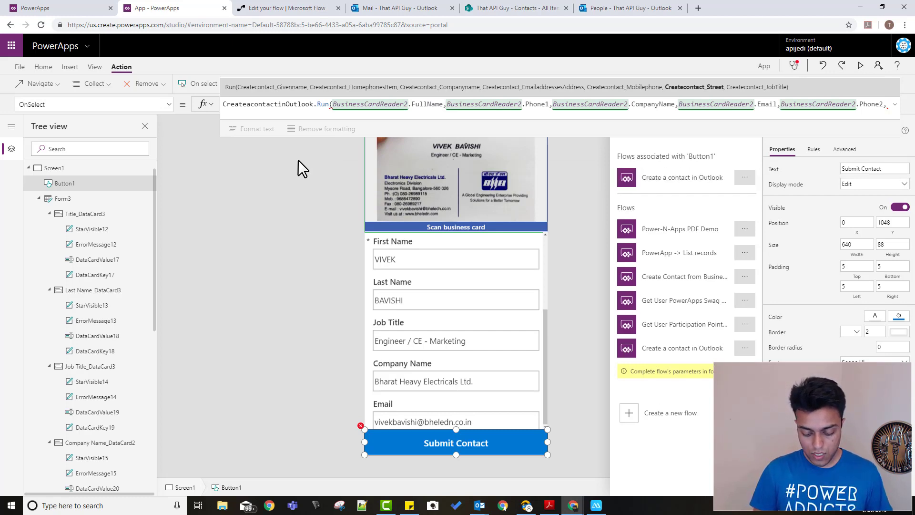
- Add BusinessCardReader2.FullAddress as the Createcontact_Street argument of the Run formula
type("BusinessCardReader2")
type(".")
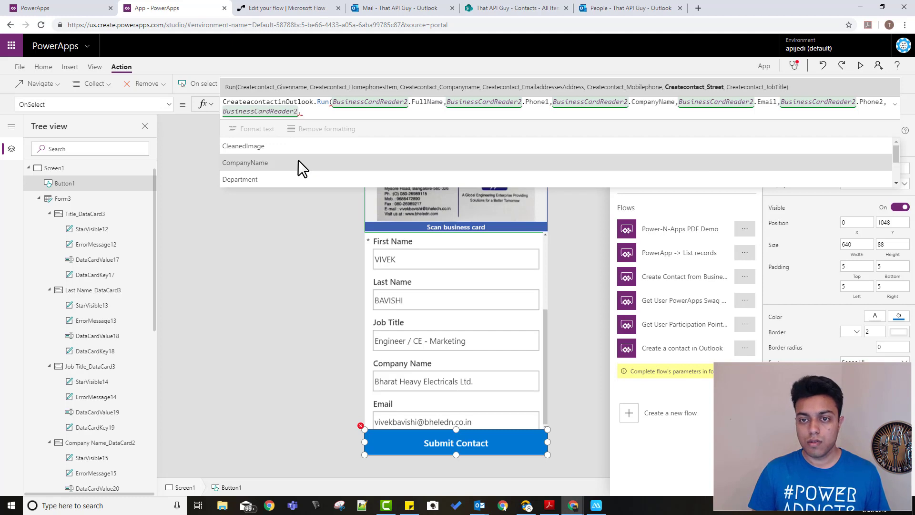
type("add")
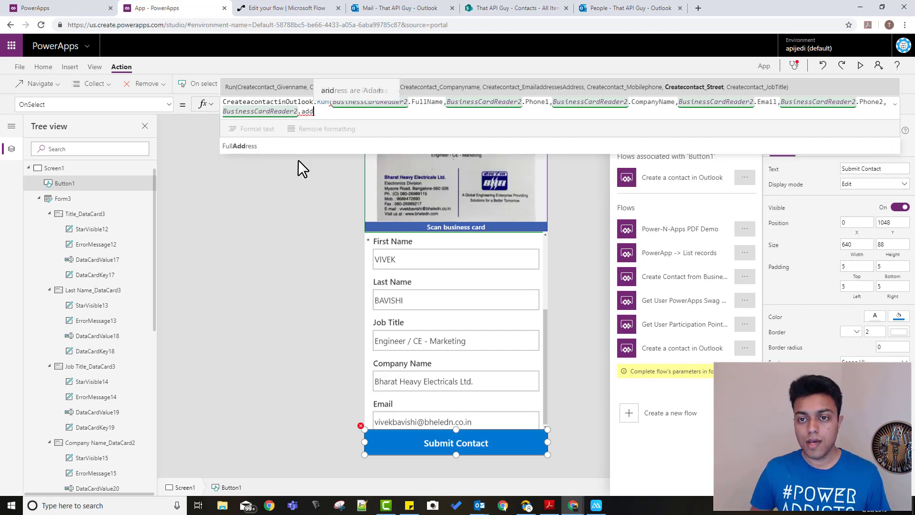
key("Down")
key("Return")
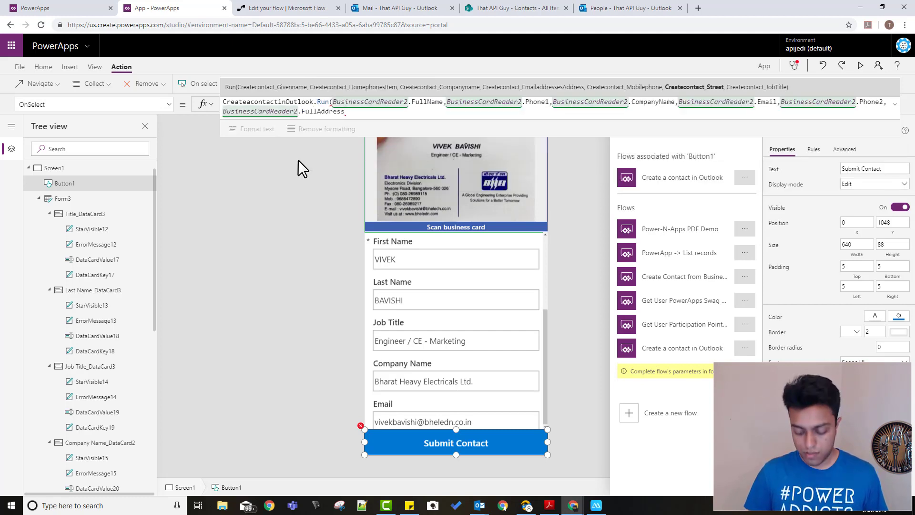
type(",")
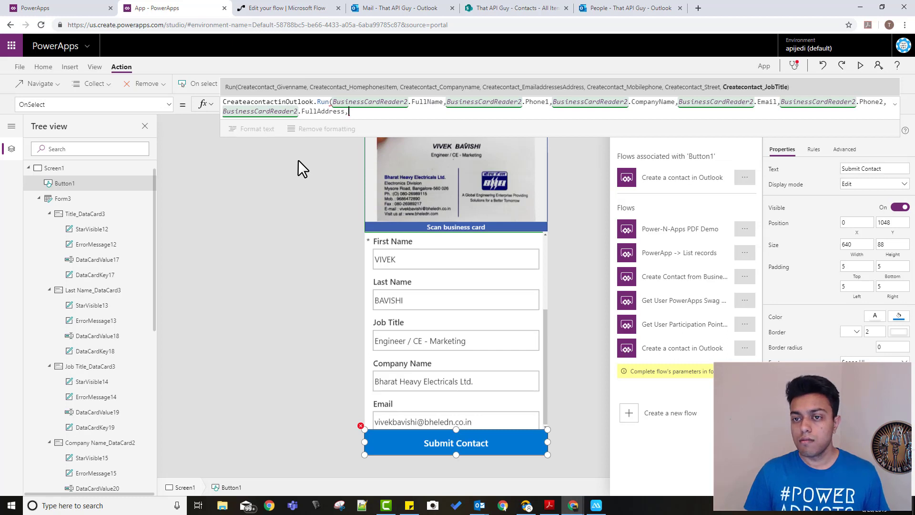
- Complete the Run formula with BusinessCardReader2.JobTitle as the Createcontact_JobTitle argument, and test the Submit Contact button
type("BusinessCardReader2")
type(".")
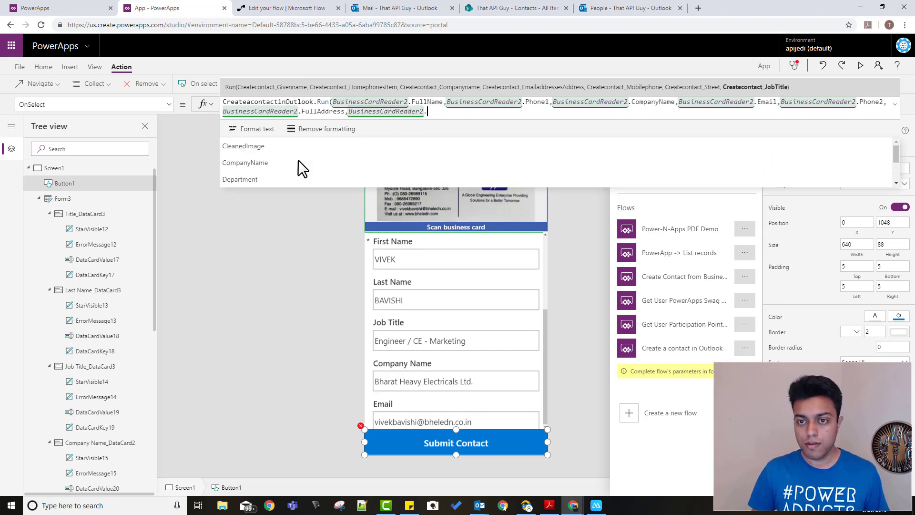
type("job")
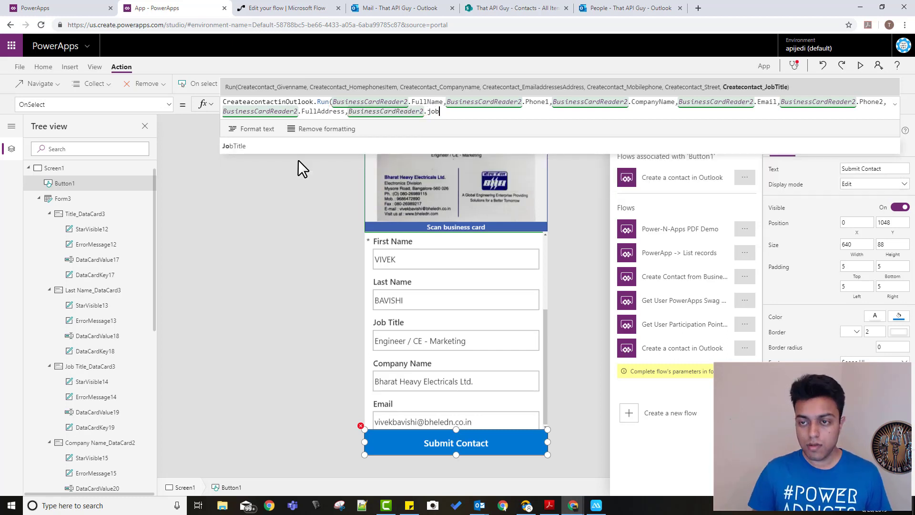
key("Tab")
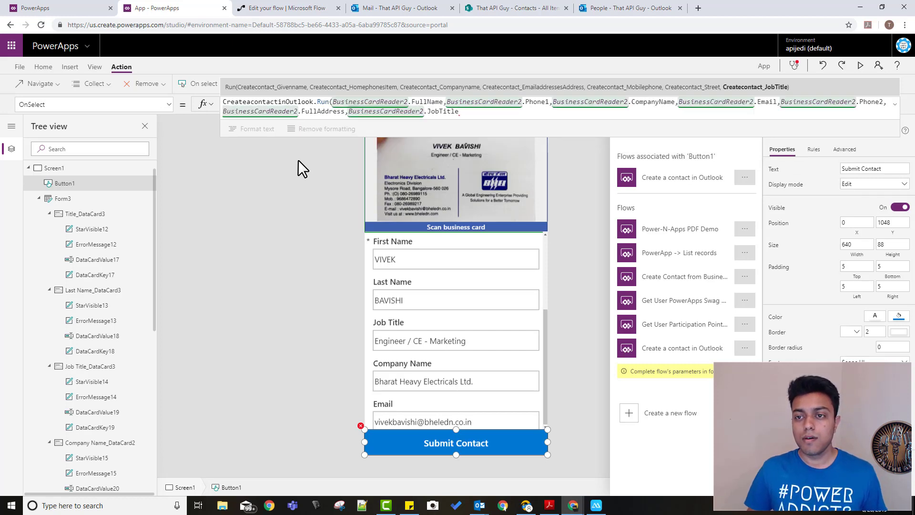
type(")")
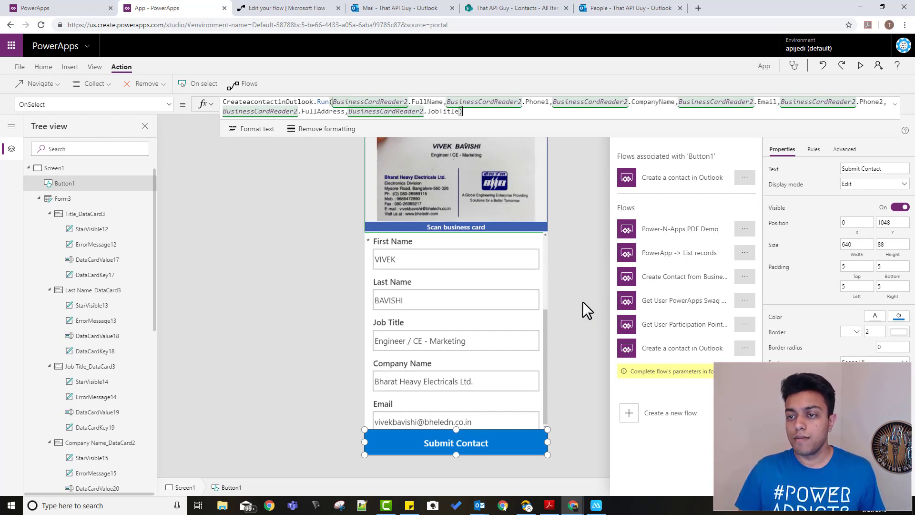
left_click(583, 251)
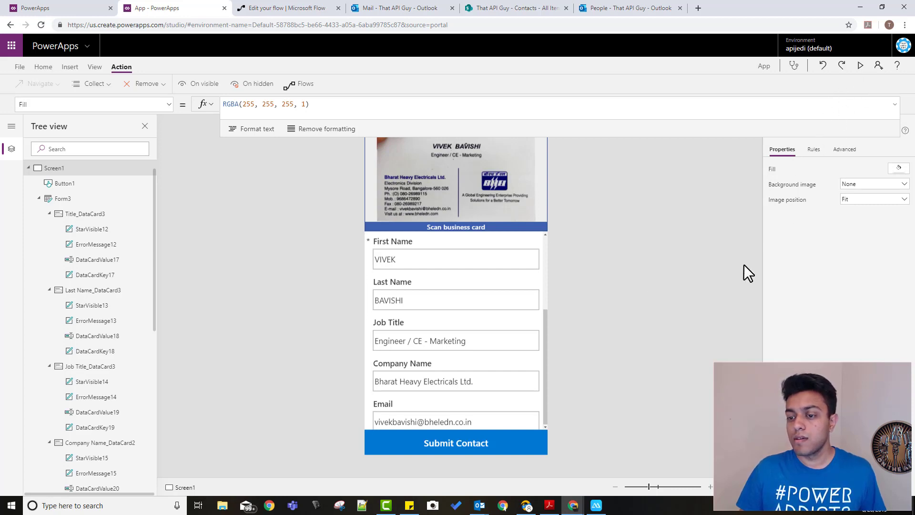
left_click(527, 458, "alt")
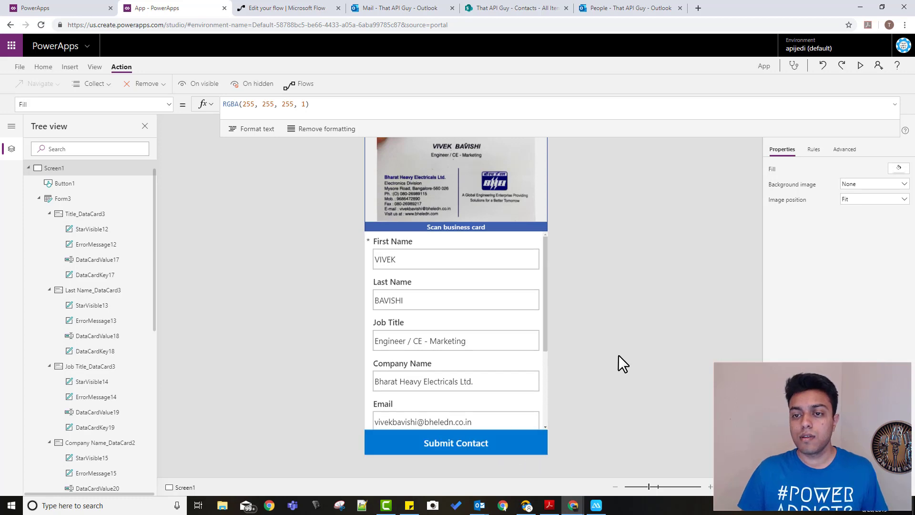
- Save the Create a contact in Outlook flow and leave its editor for the flow's details page
left_click(305, 7)
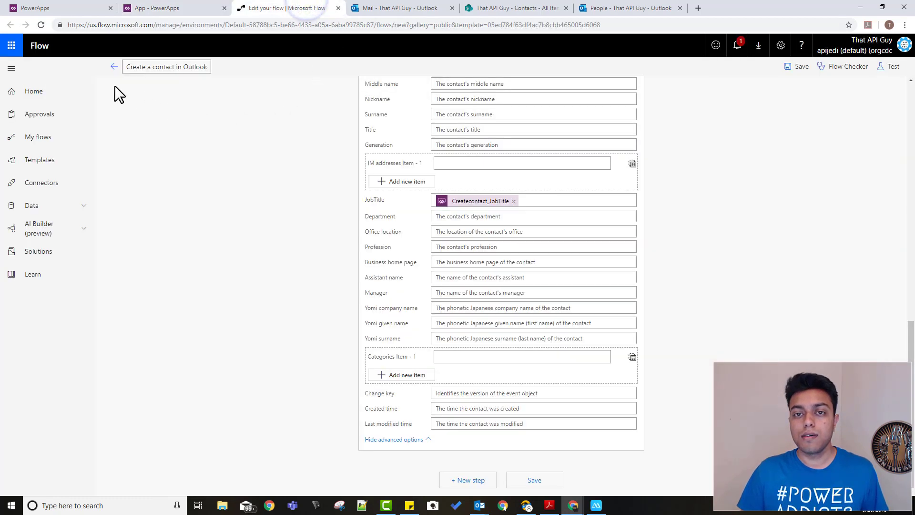
left_click(114, 67)
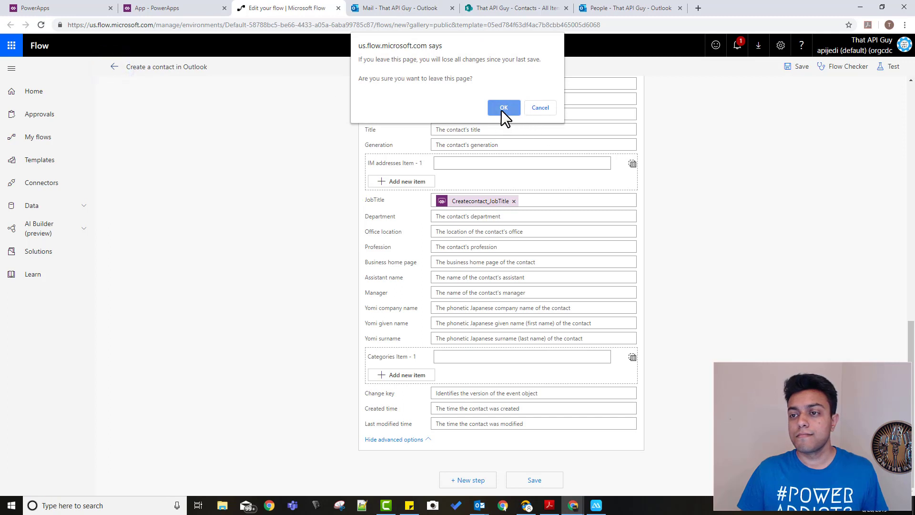
left_click(534, 108)
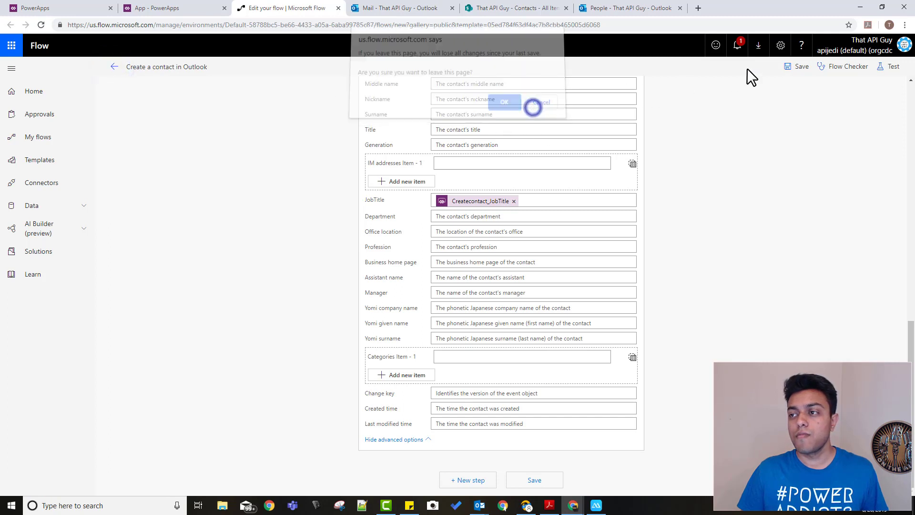
left_click(806, 66)
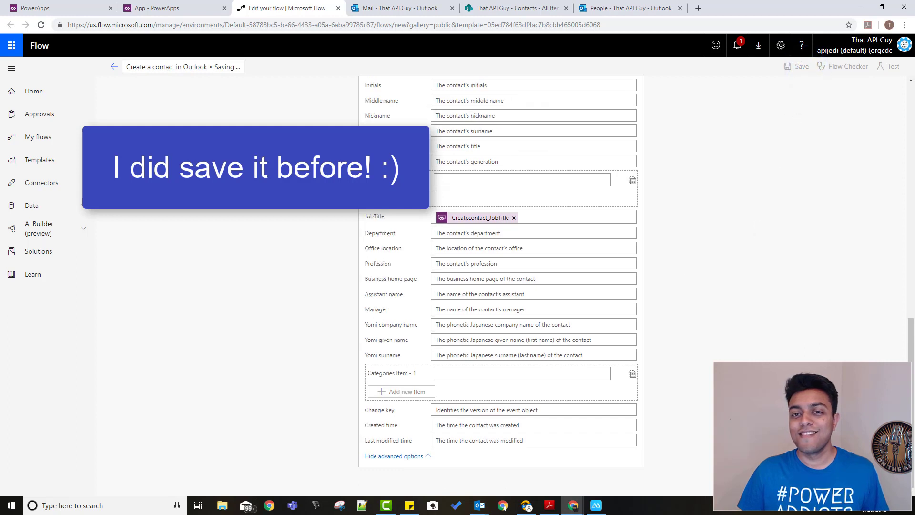
left_click(110, 68)
left_click(510, 107)
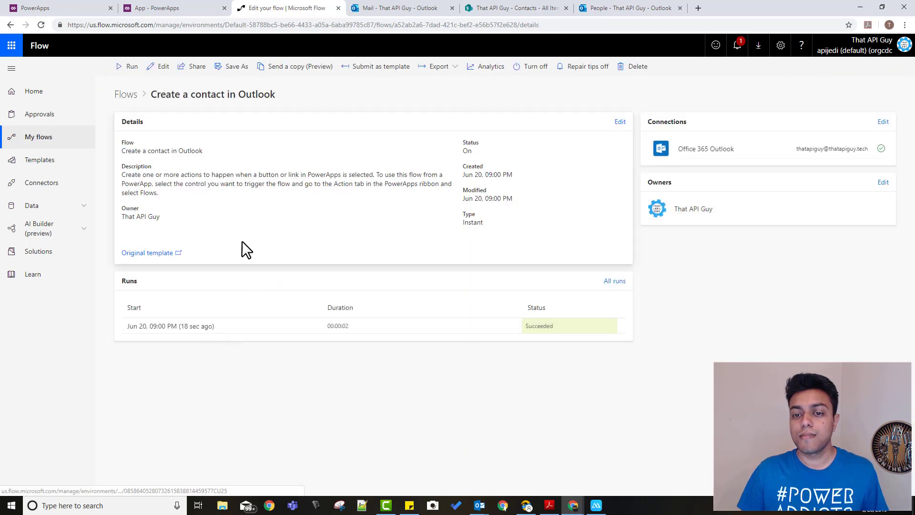
- Switch to Outlook and delete the test contact from the People list
left_click(388, 10)
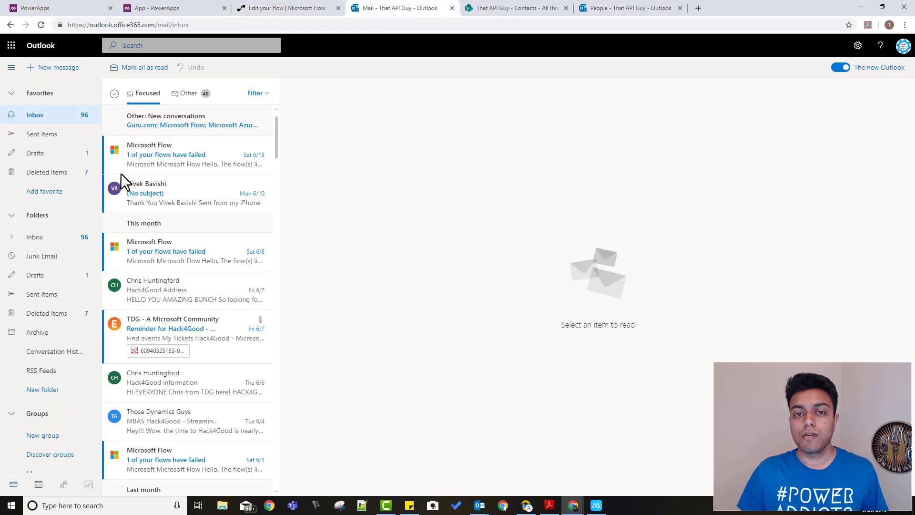
left_click(65, 484)
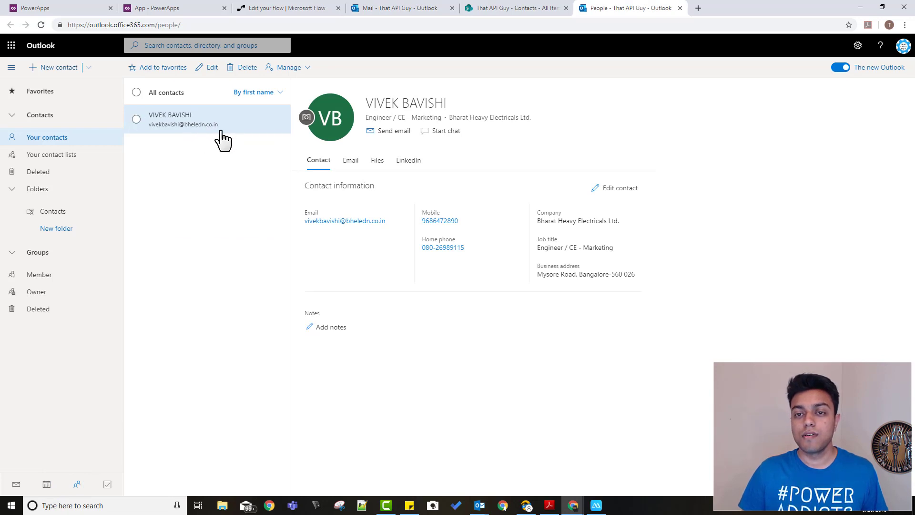
left_click(136, 119)
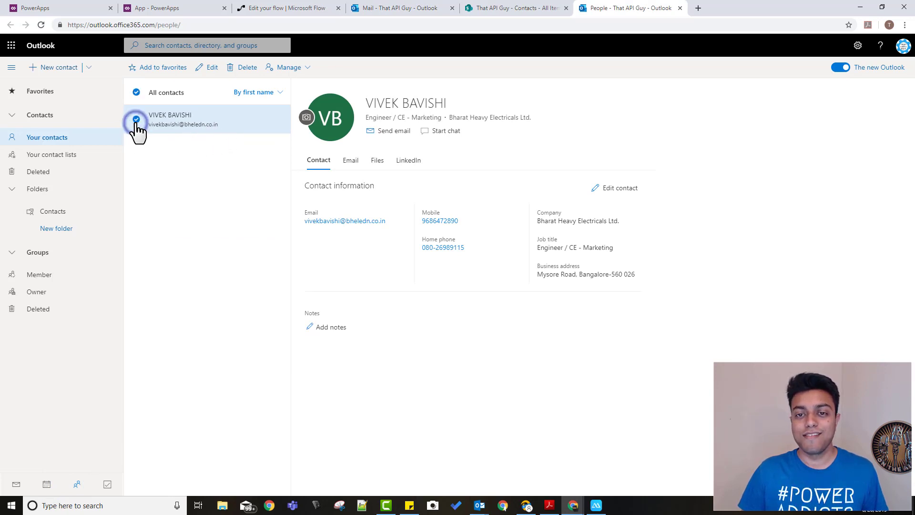
left_click(239, 70)
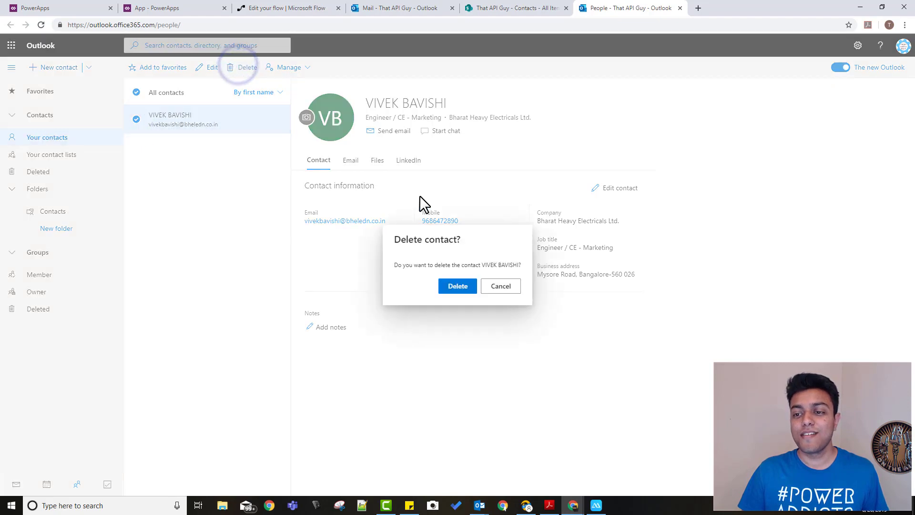
left_click(460, 288)
- Run Submit Contact again in PowerApps and check the Outlook People list for the created contact
left_click(173, 9)
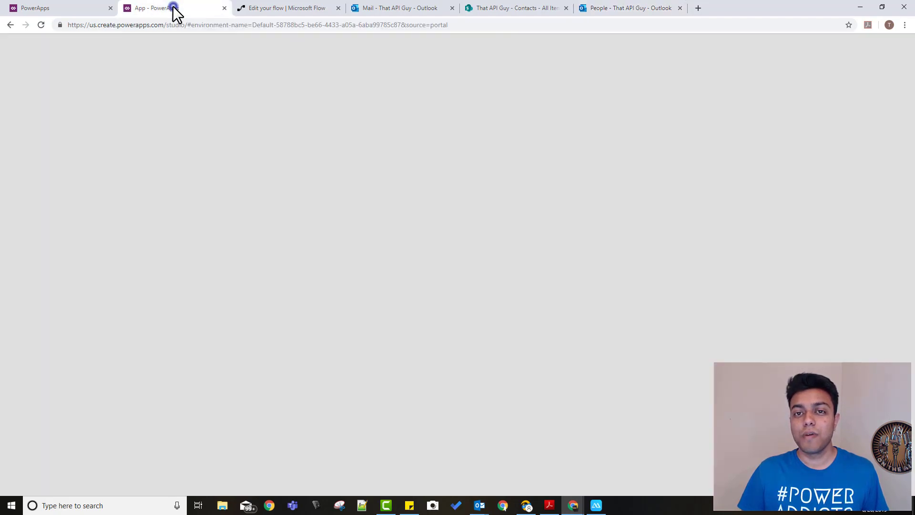
left_click(504, 451)
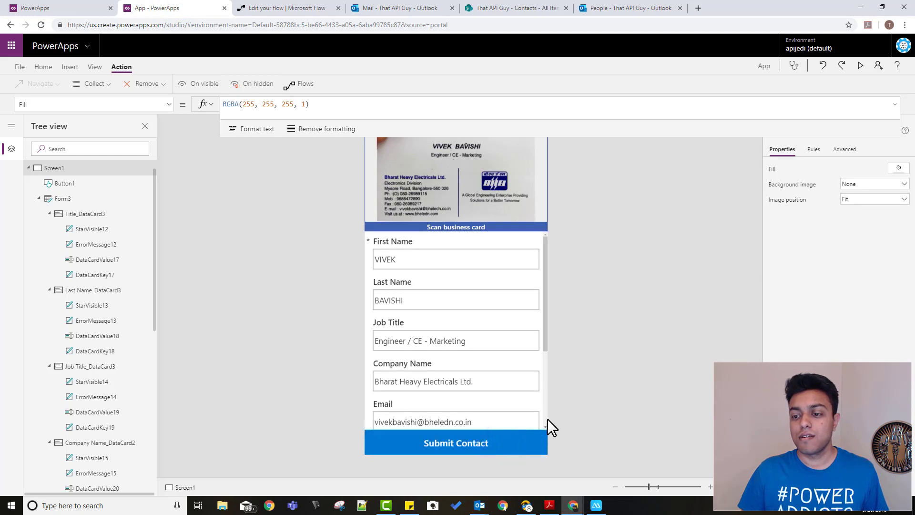
left_click(482, 450)
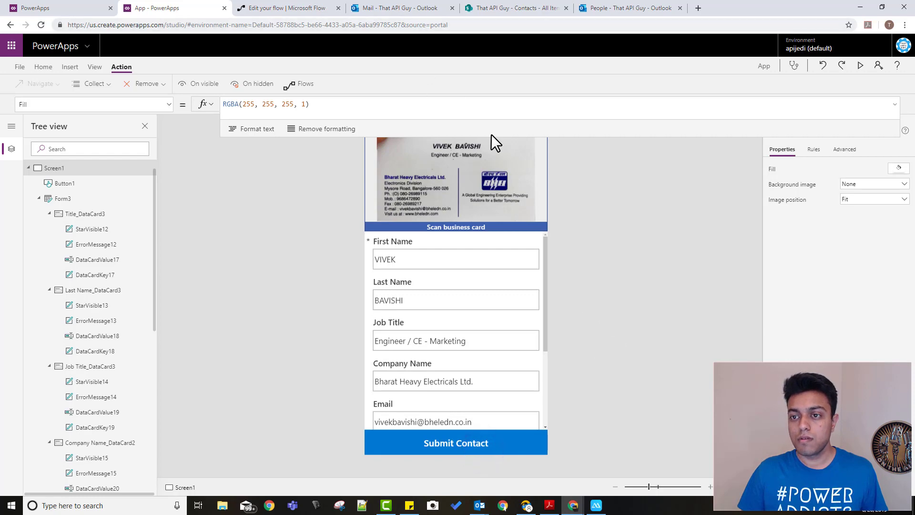
left_click(377, 8)
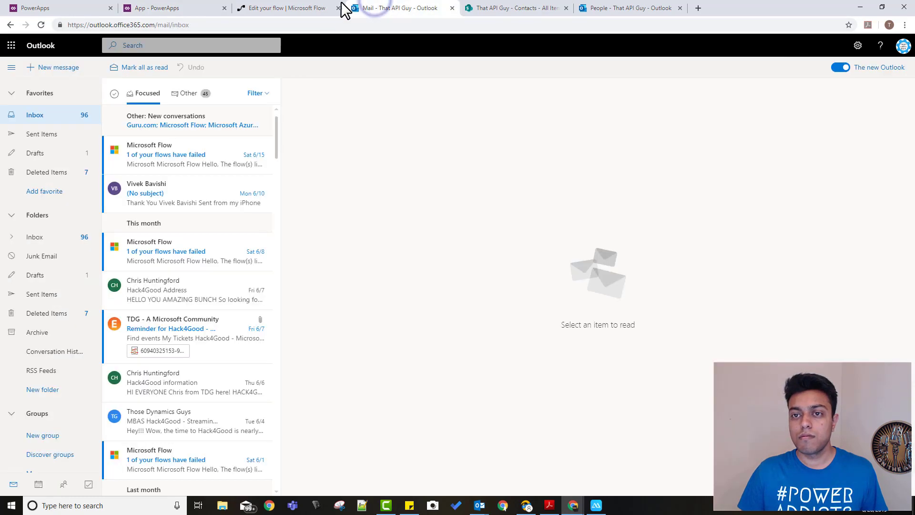
left_click(63, 487)
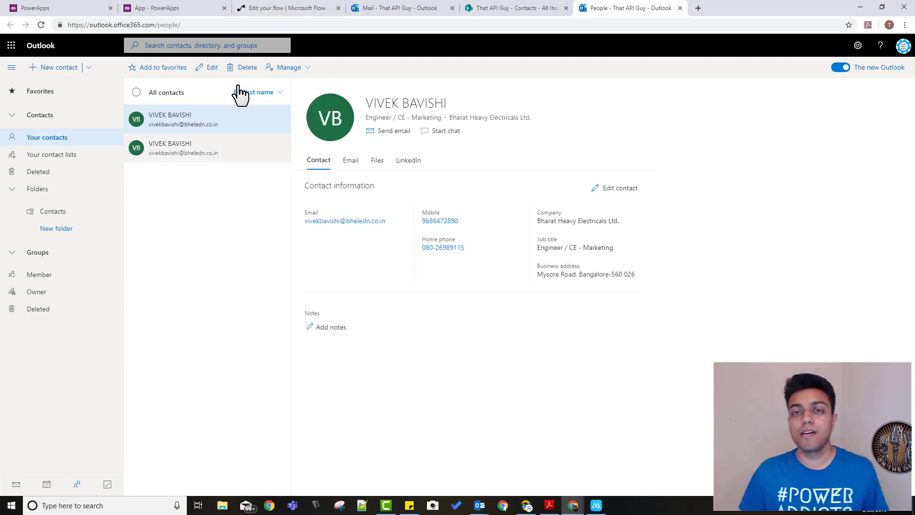
- Switch back to PowerApps and select the Form3 contact form
left_click(176, 8)
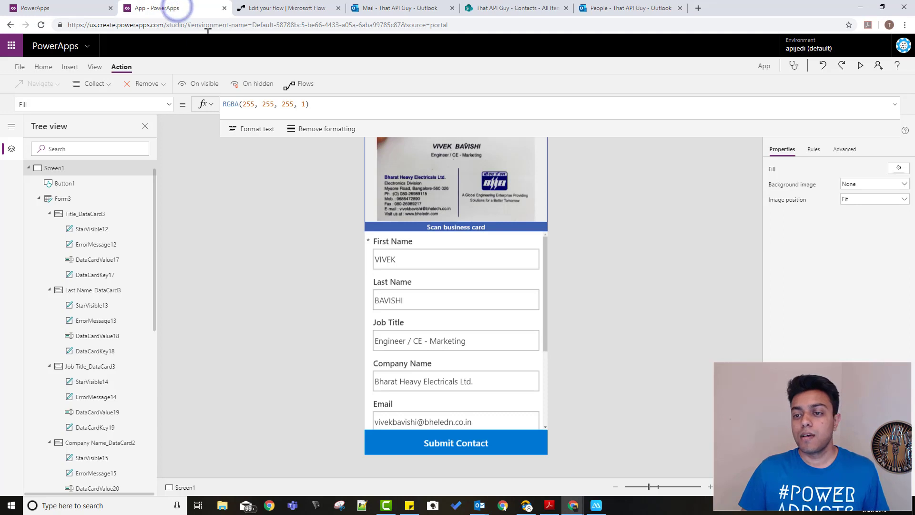
left_click_drag(439, 137, 440, 113)
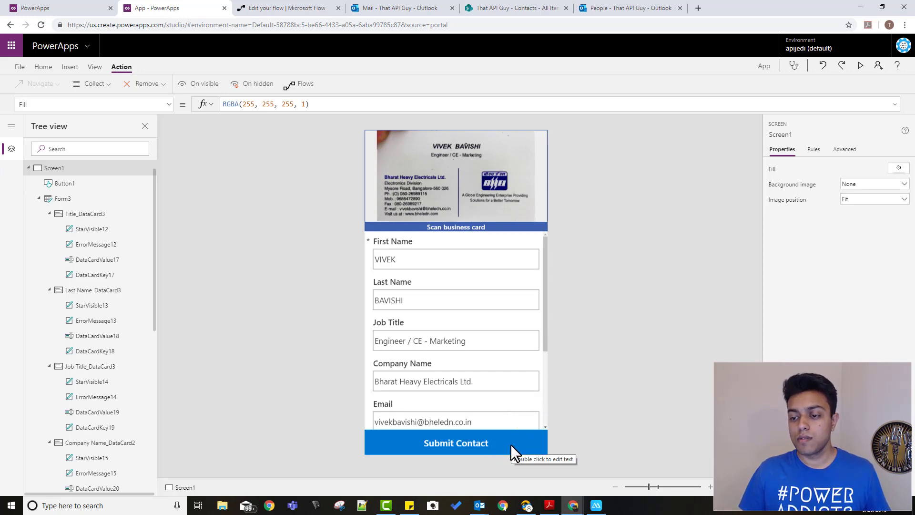
left_click(513, 398)
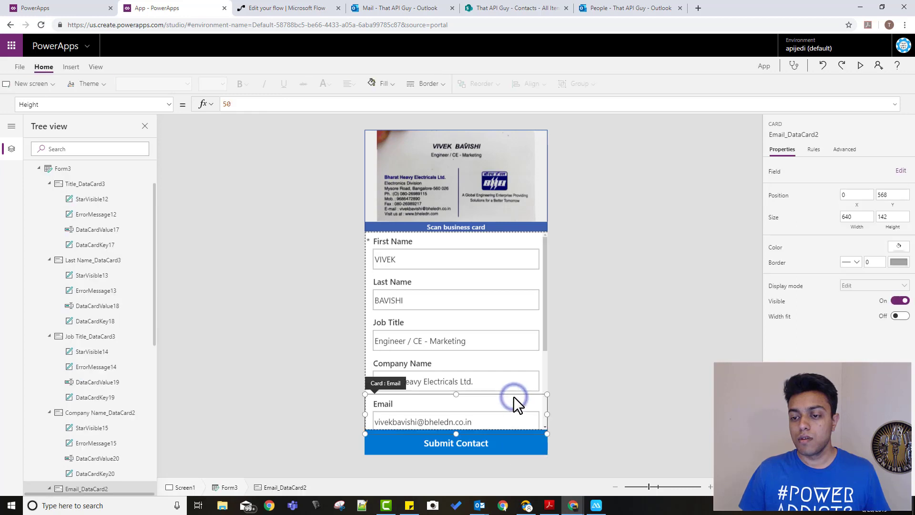
scroll(128, 260, "up", 1)
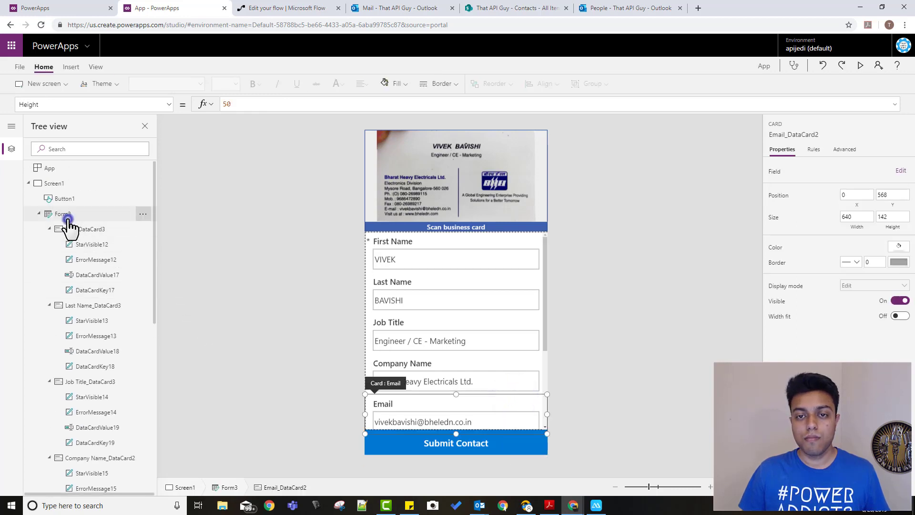
left_click(66, 215)
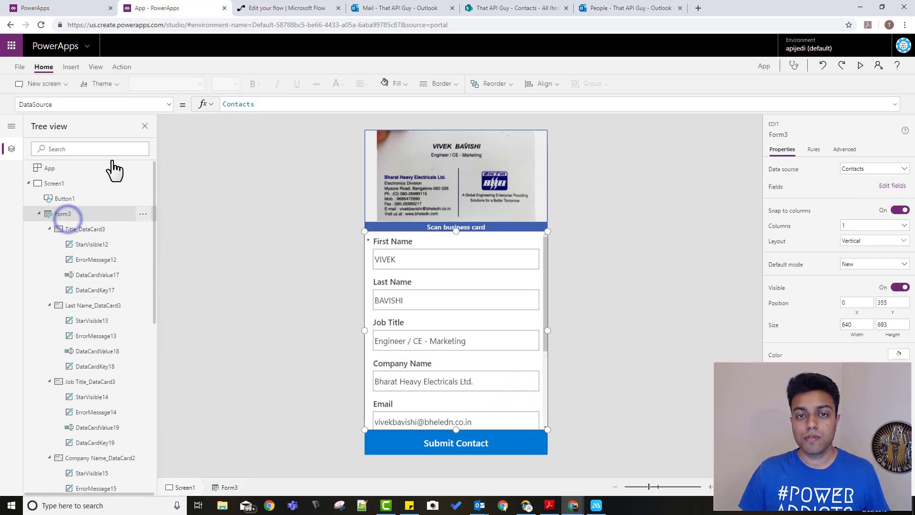
- Start adding a data source, search the connections for "com", and choose Common Data Service
left_click(71, 67)
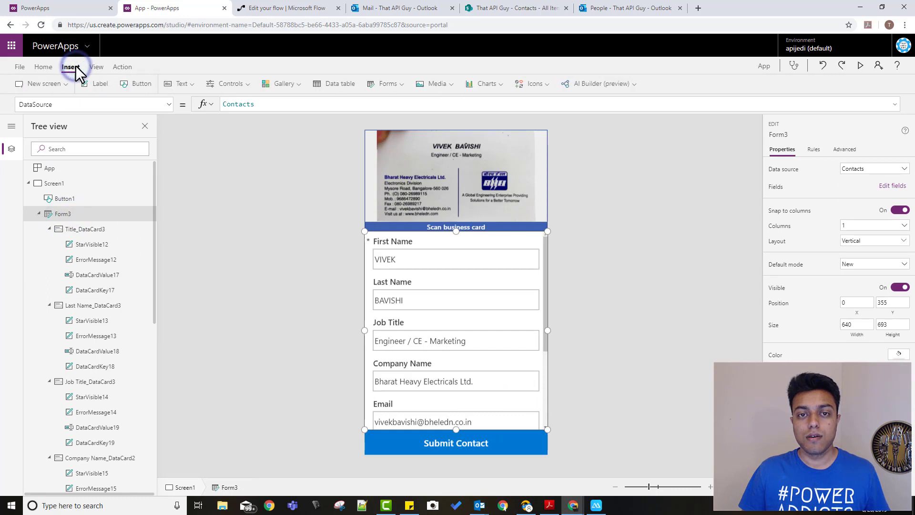
left_click(96, 67)
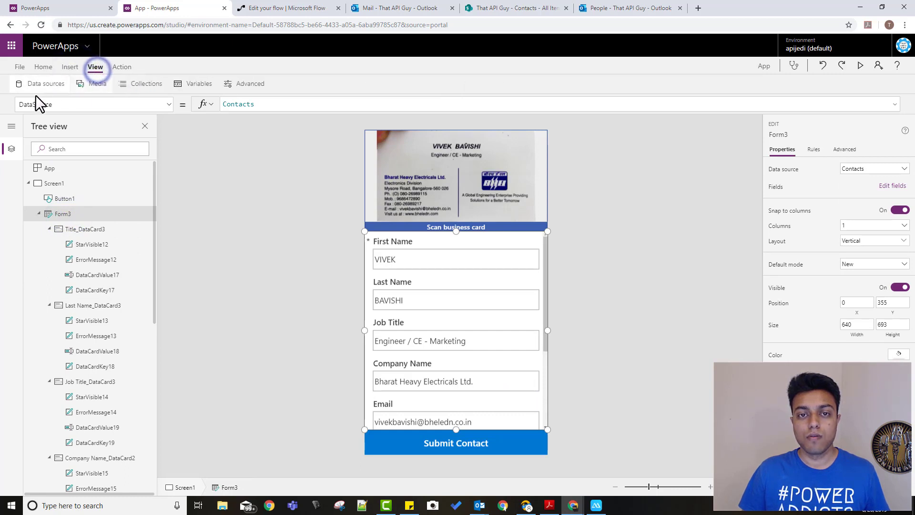
left_click(38, 85)
left_click(663, 149)
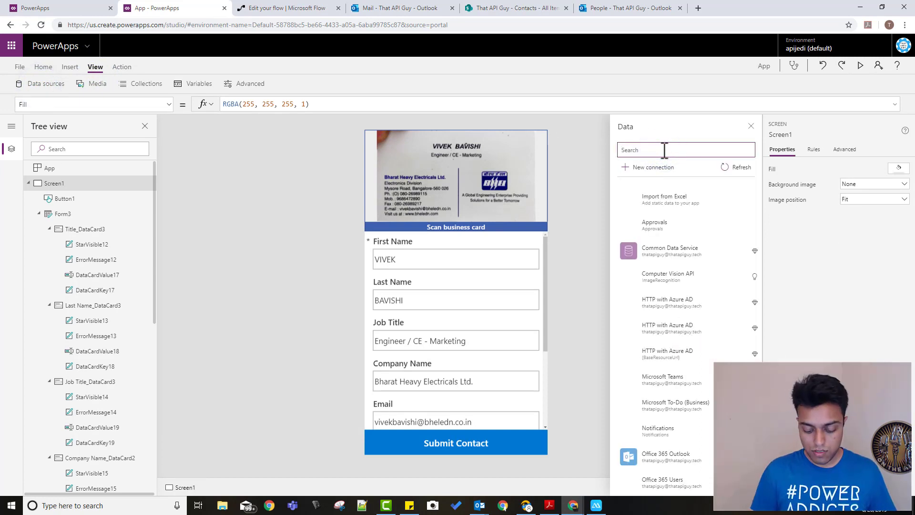
type("com")
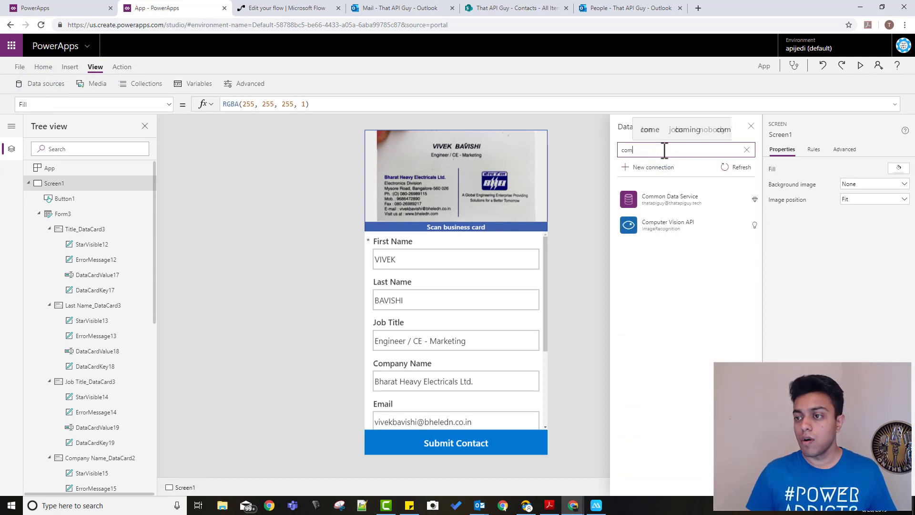
left_click(652, 204)
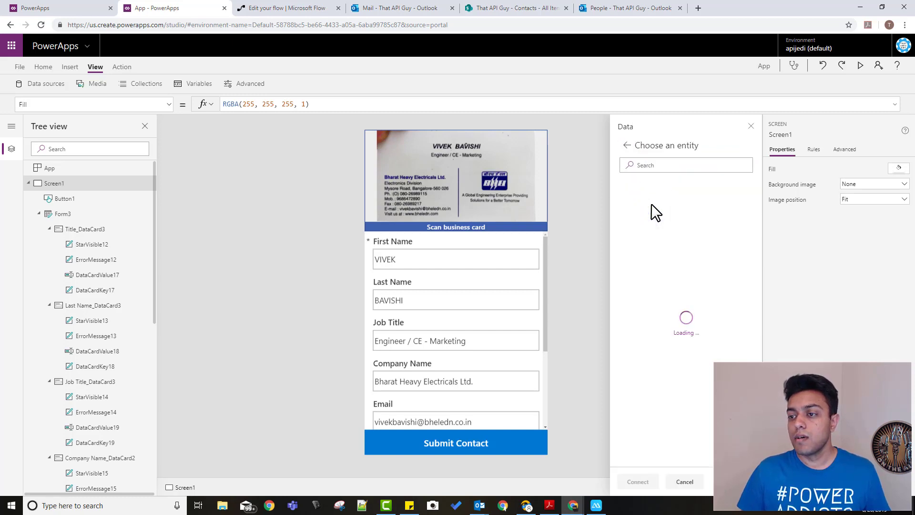
- Search the Common Data Service entities for "cont" and connect the Contacts entity
left_click(648, 164)
type("con")
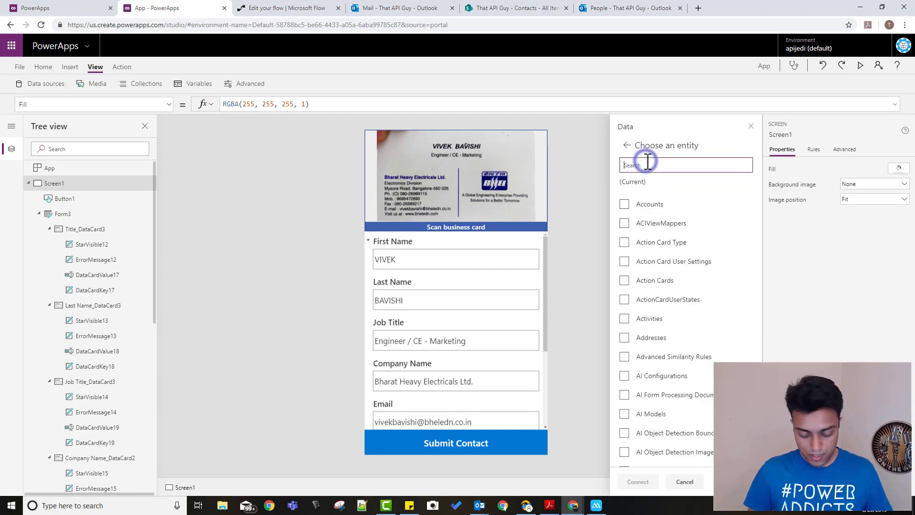
type("t")
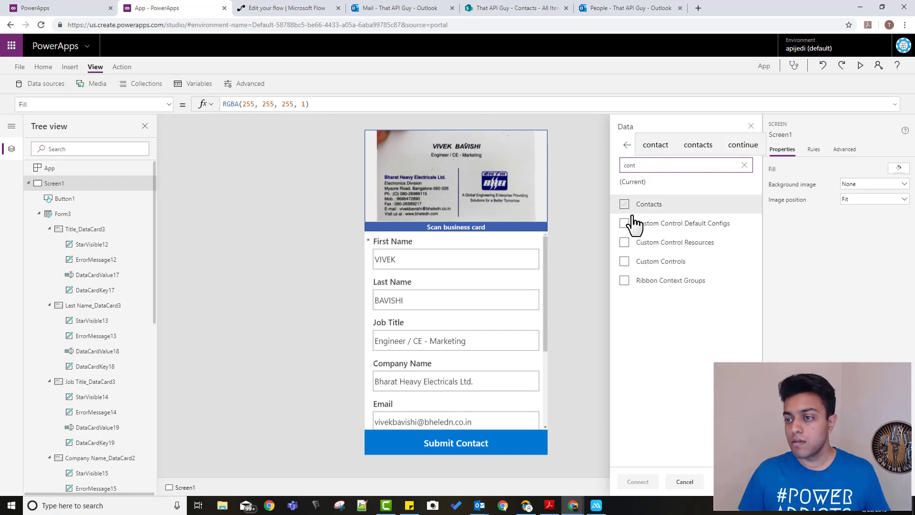
left_click(625, 206)
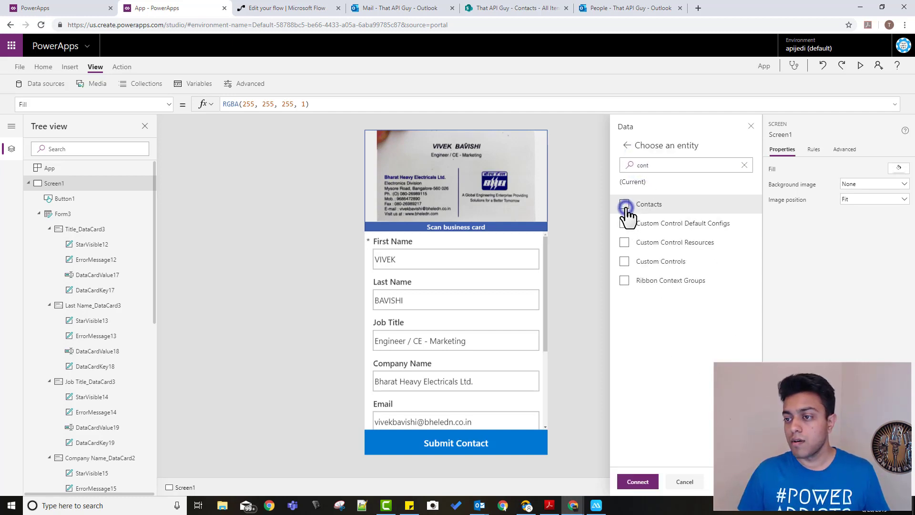
left_click(639, 483)
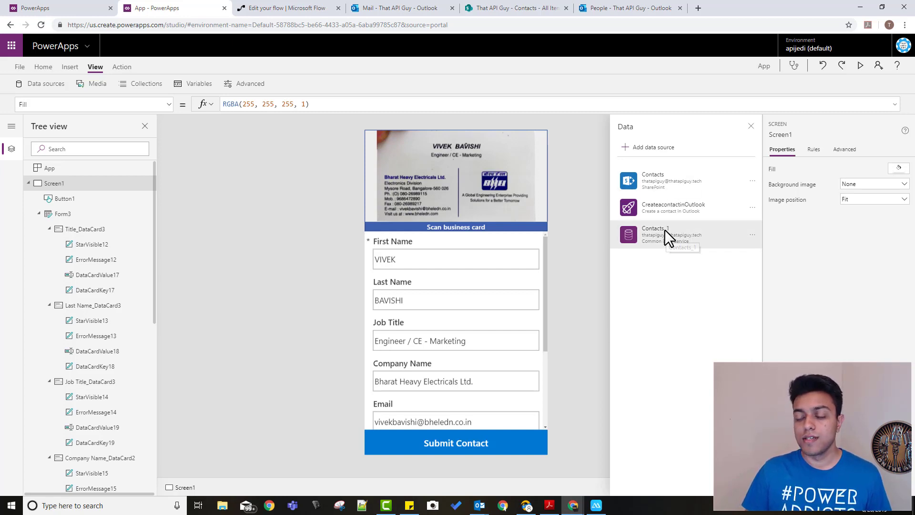
- Try to switch the existing Form3 to the Common Data Service source by setting its DataSource to Contacts_1
left_click(534, 405)
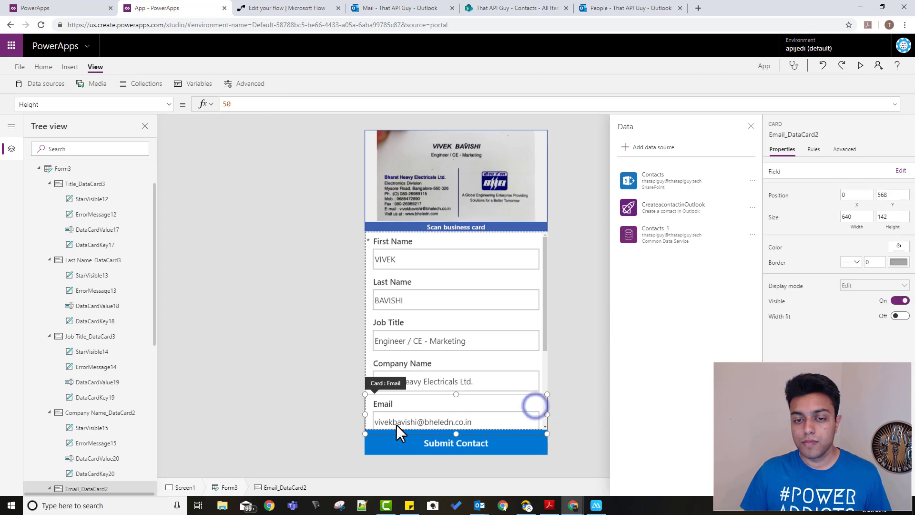
left_click(55, 171)
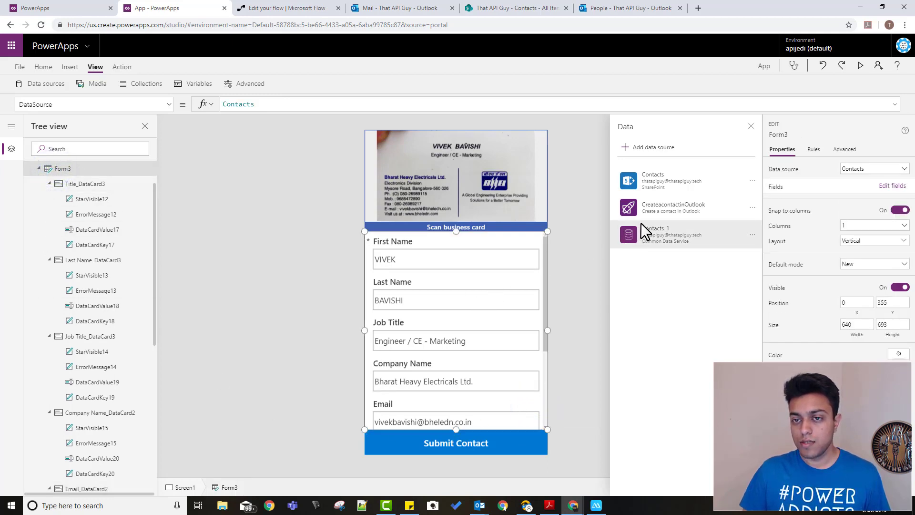
left_click(270, 105)
type("_")
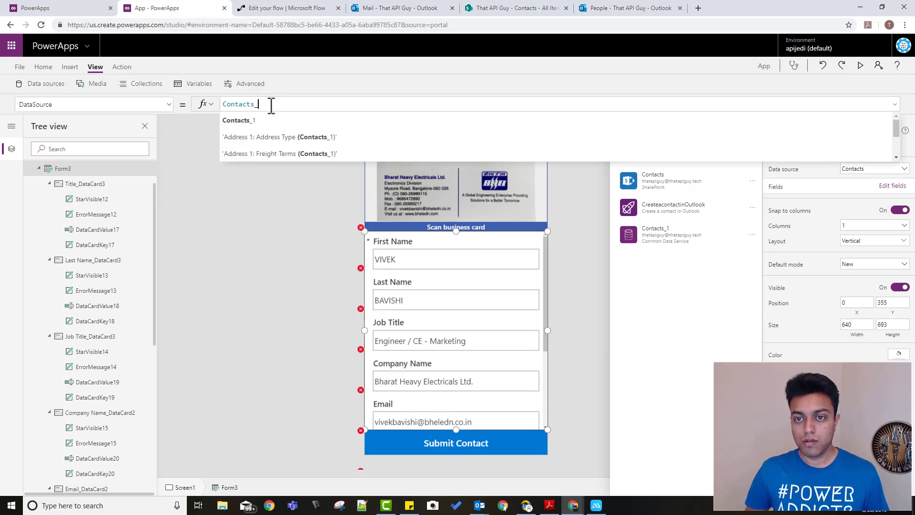
type("1")
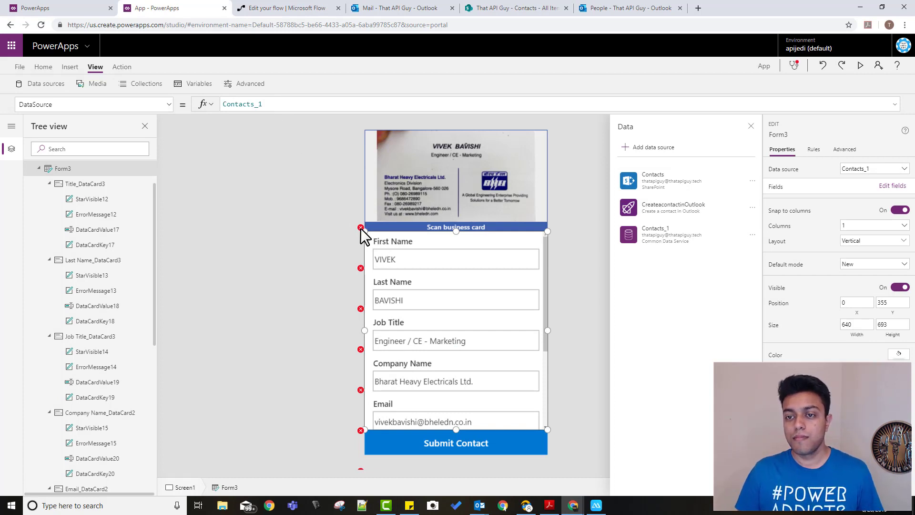
- Examine the formula error on the First Name card and the field list of Form3
left_click(361, 231)
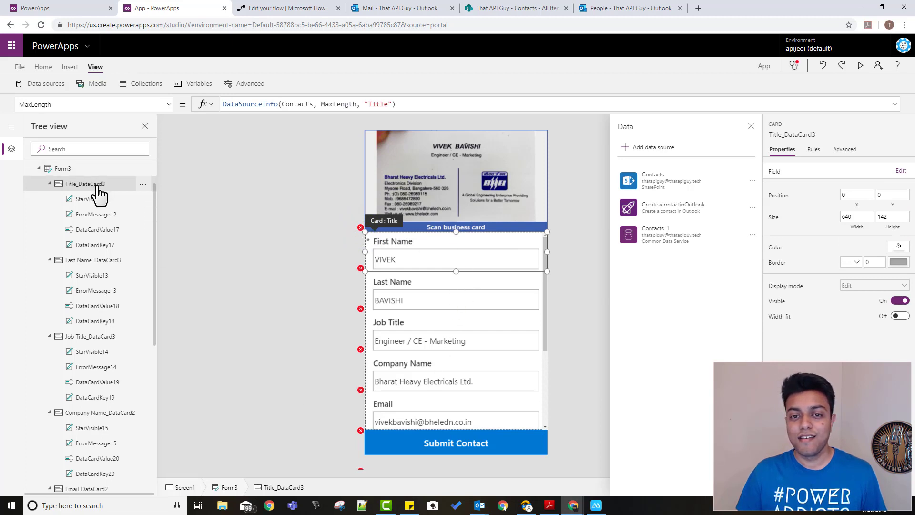
left_click(71, 169)
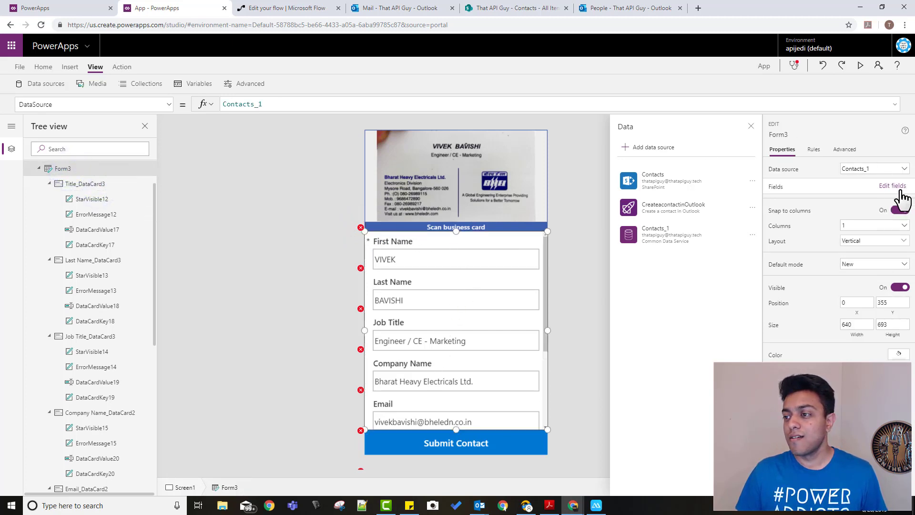
left_click(894, 187)
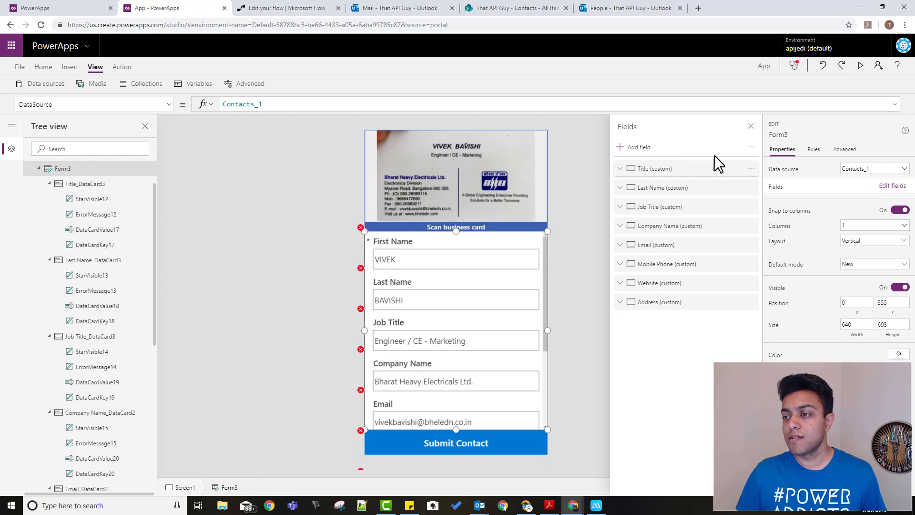
- Delete the Form3 contact form from Screen1
left_click(521, 408)
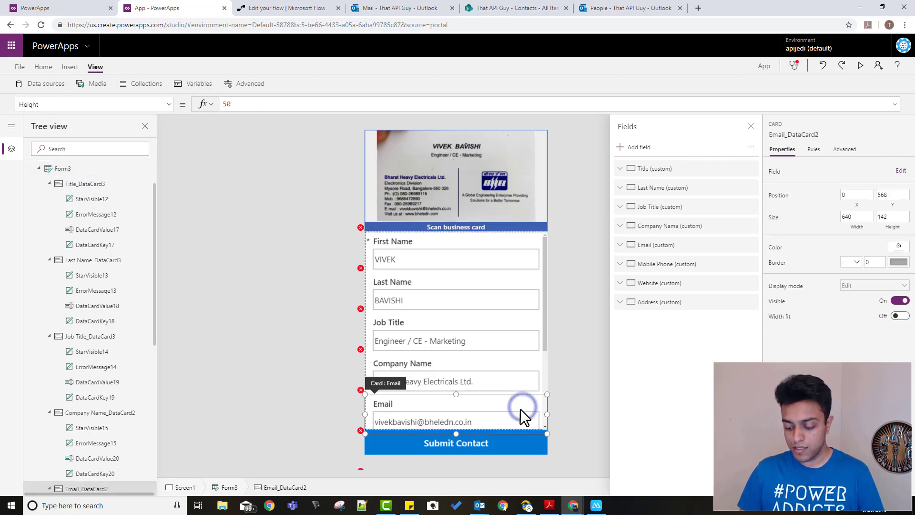
left_click(100, 163)
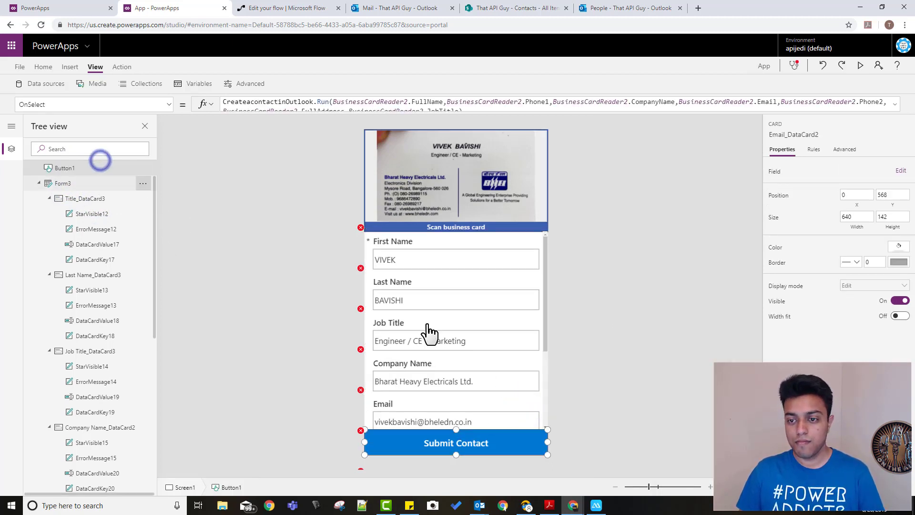
left_click(87, 183)
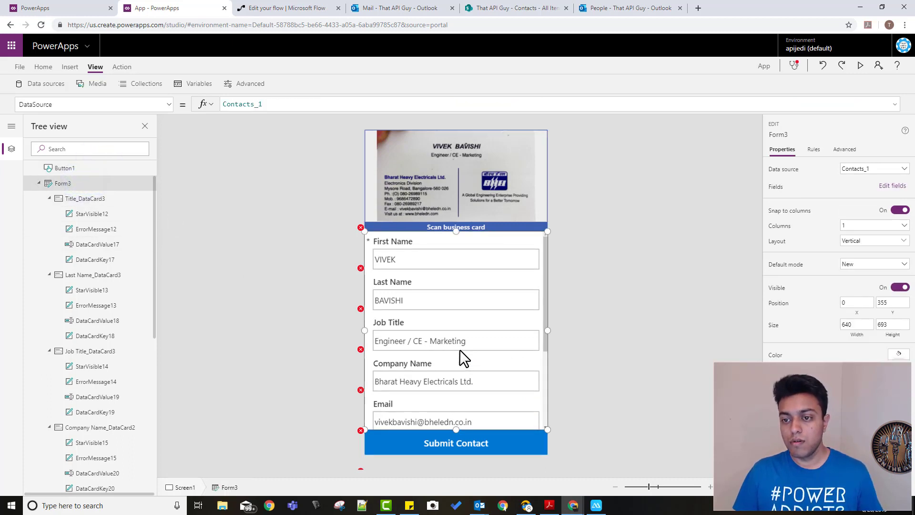
key("Delete")
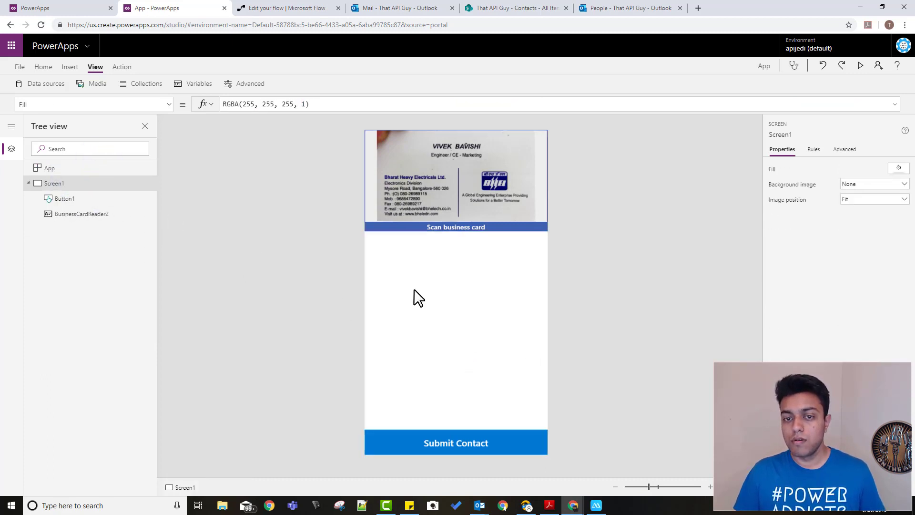
- Insert an edit form and position it directly below the business card reader, at Y 355
left_click(76, 67)
left_click(384, 87)
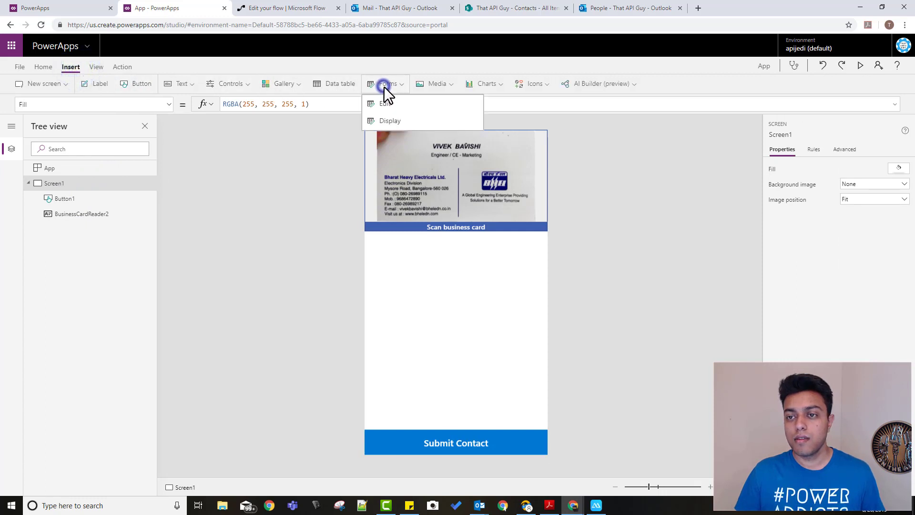
left_click(391, 108)
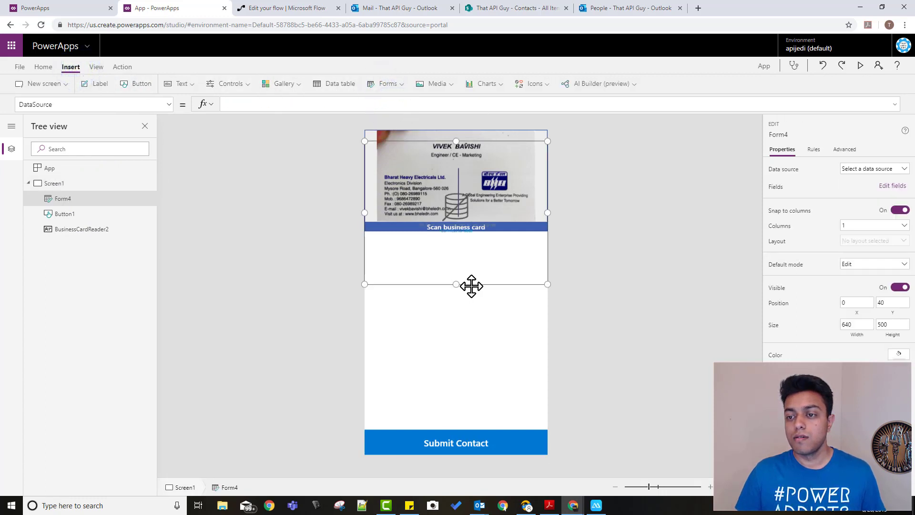
left_click_drag(470, 286, 486, 372)
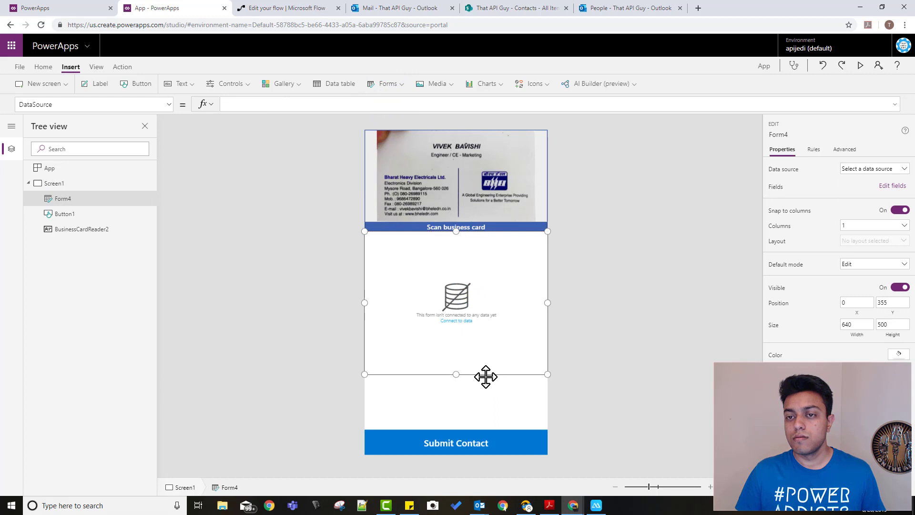
- Connect the new form to the Contacts_1 Common Data Service data source
left_click(457, 321)
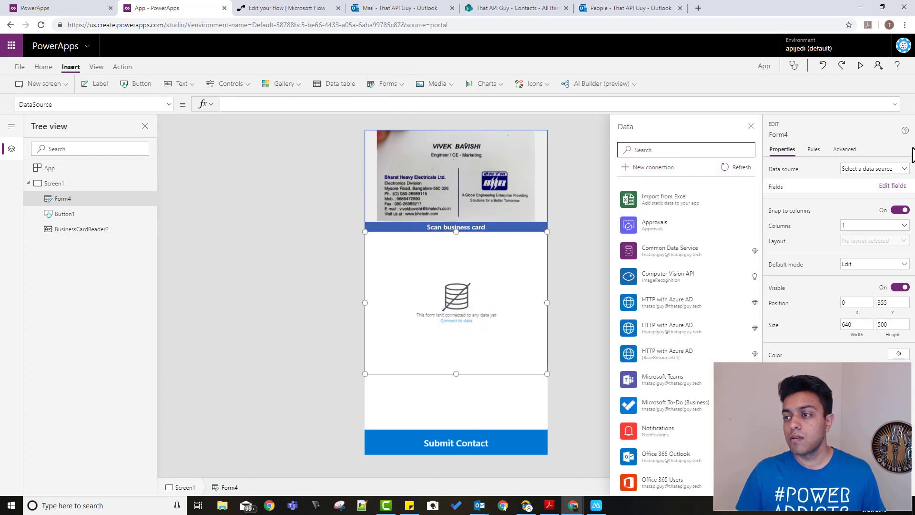
left_click(891, 169)
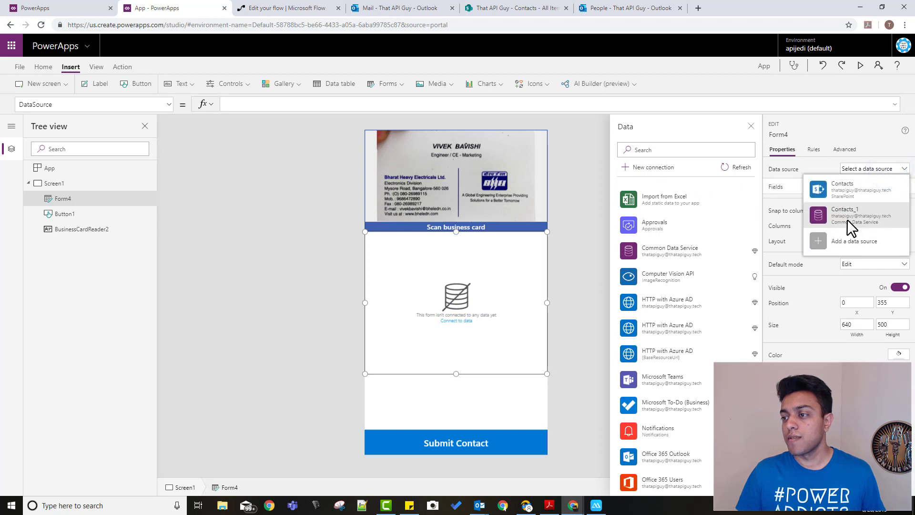
left_click(848, 219)
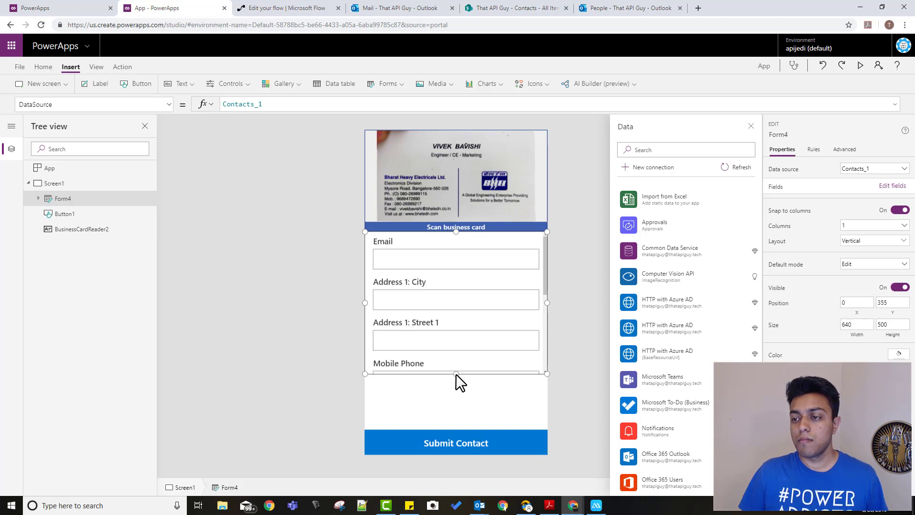
- Reorder the form's fields so First Name comes first and Job Title second
left_click(891, 185)
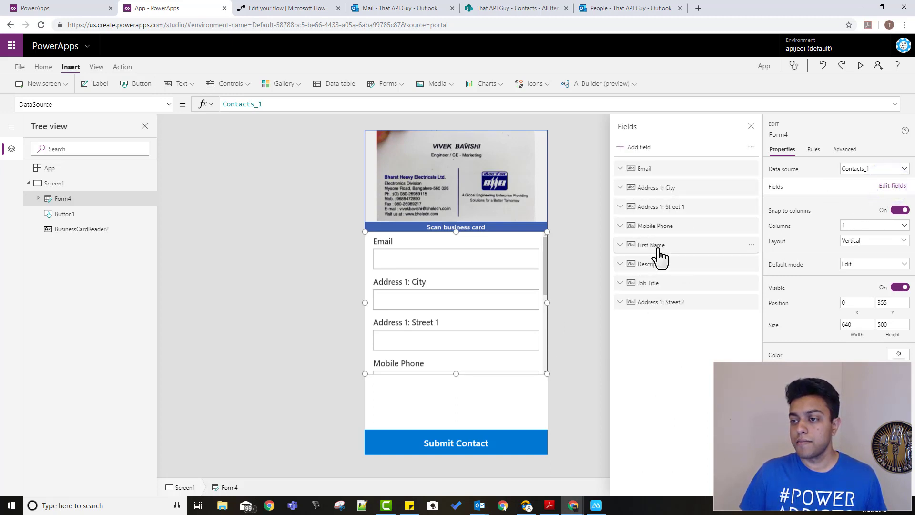
left_click_drag(661, 246, 655, 168)
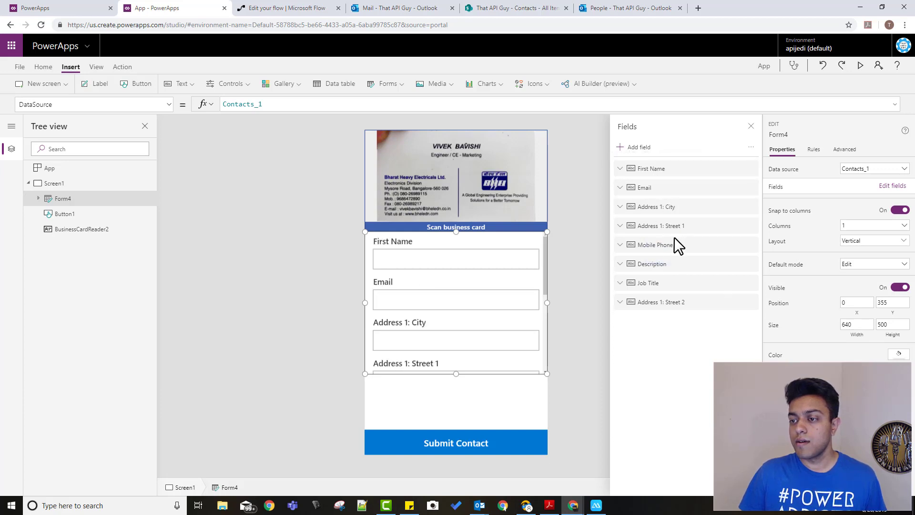
left_click_drag(649, 286, 647, 193)
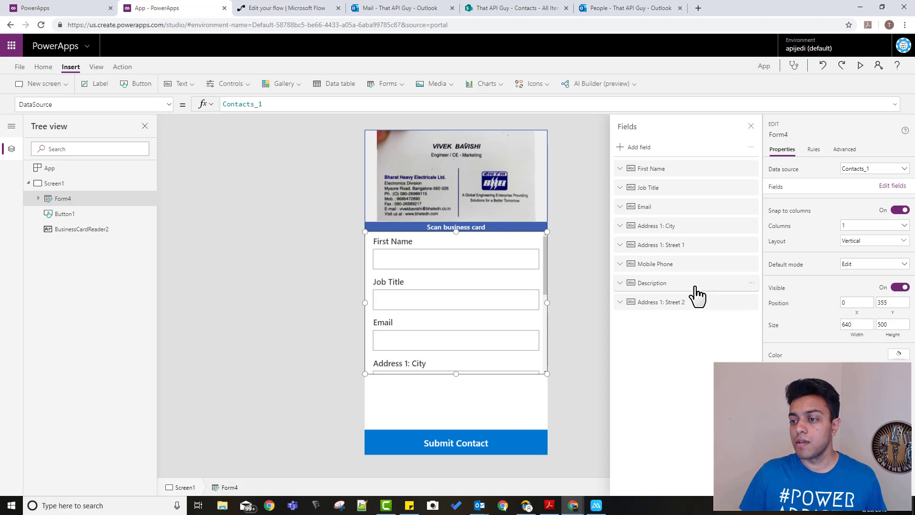
- Remove the Address 1: Street 2, Mobile Phone, Address 1: Street 1 and Address 1: City fields, and extend the form's height to 665
left_click(752, 302)
left_click(770, 346)
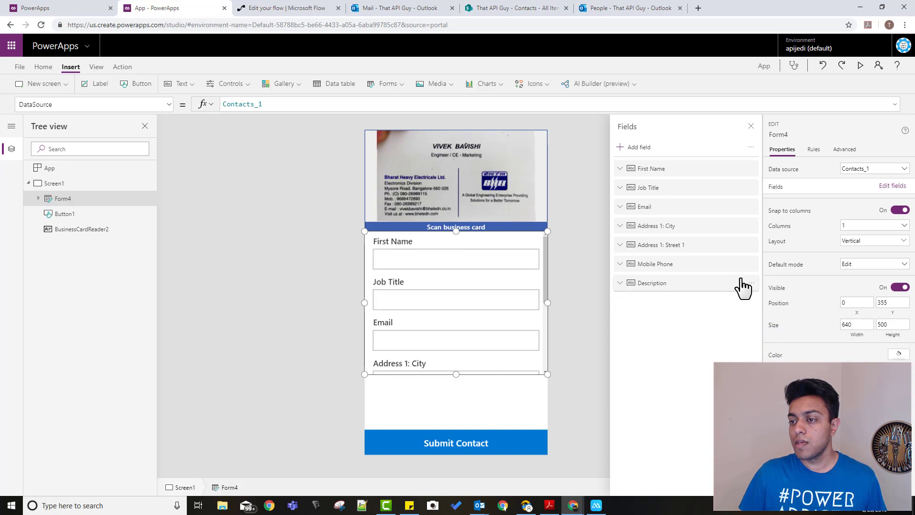
left_click(751, 265)
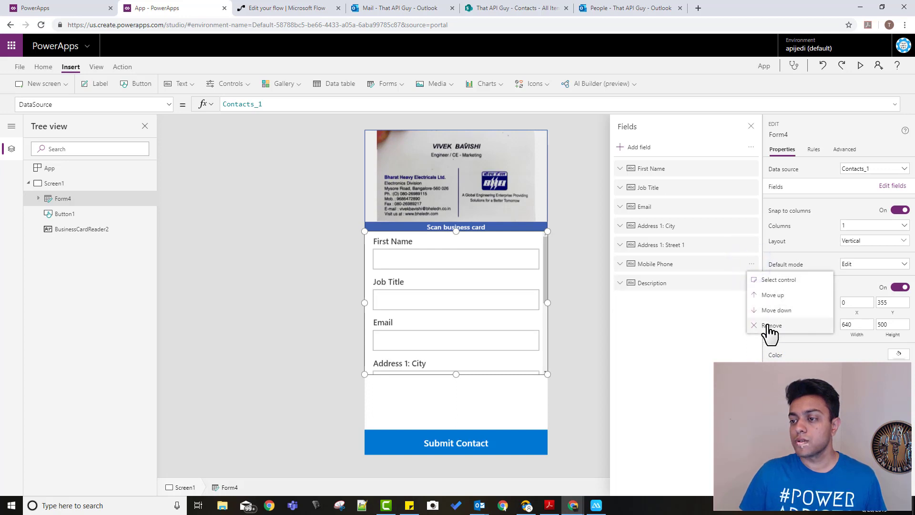
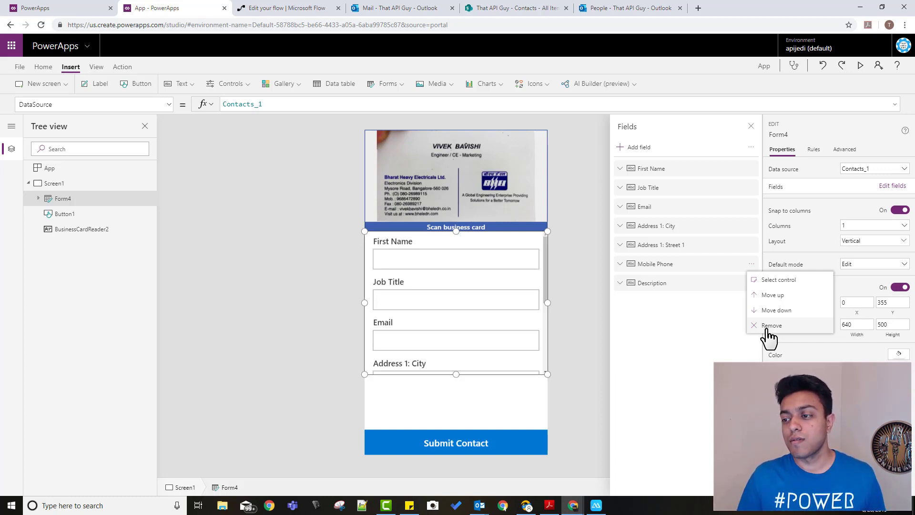
left_click(770, 325)
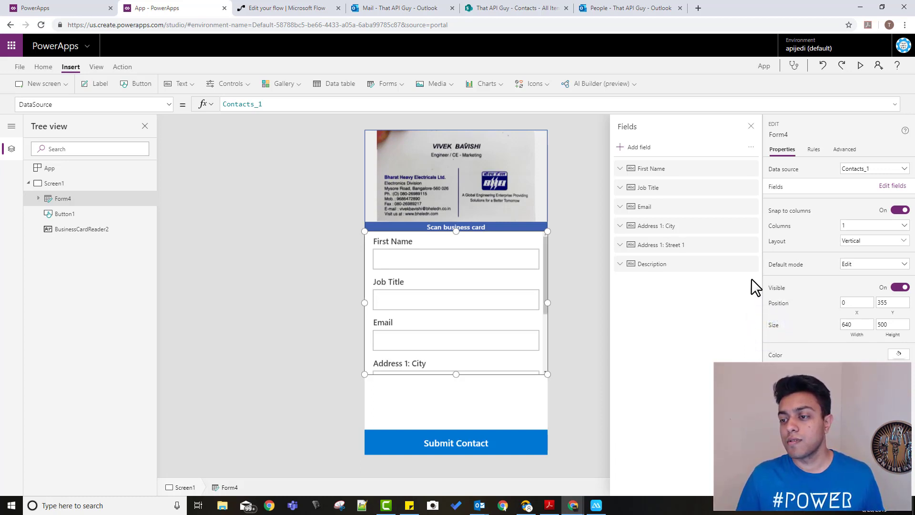
left_click(747, 244)
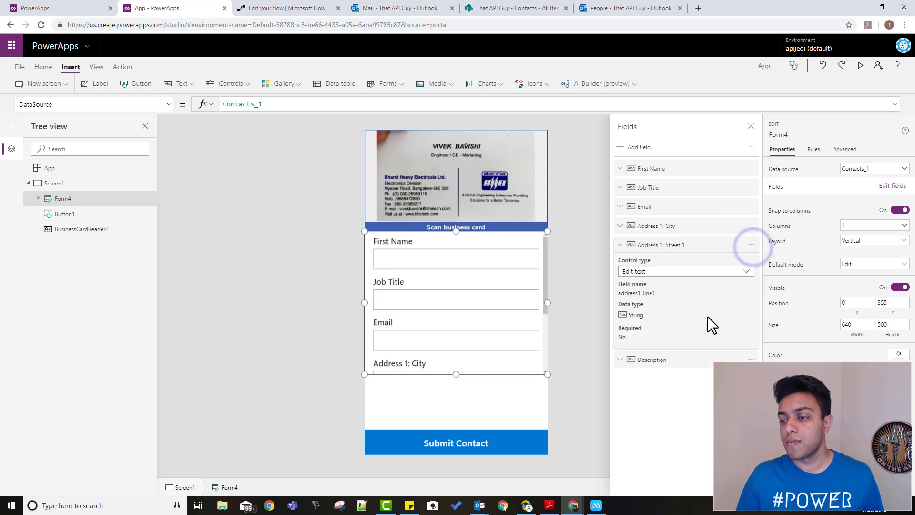
left_click(755, 246)
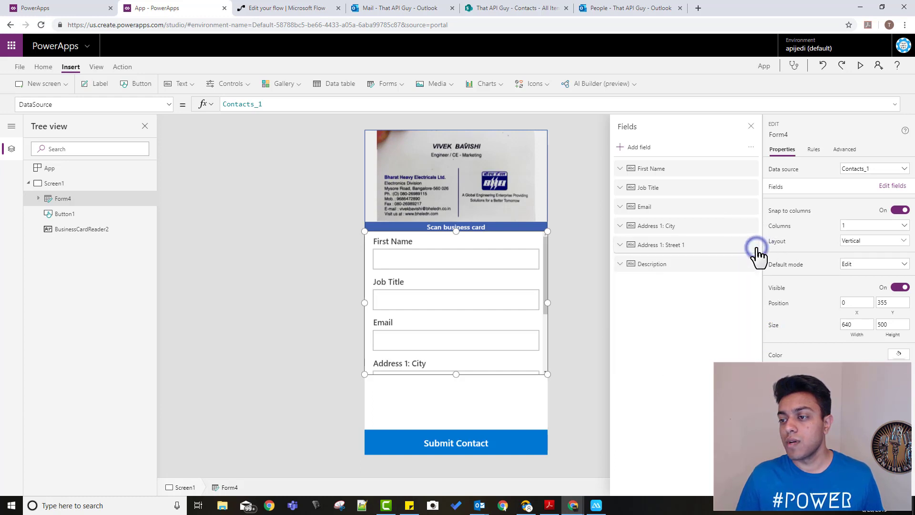
left_click(755, 245)
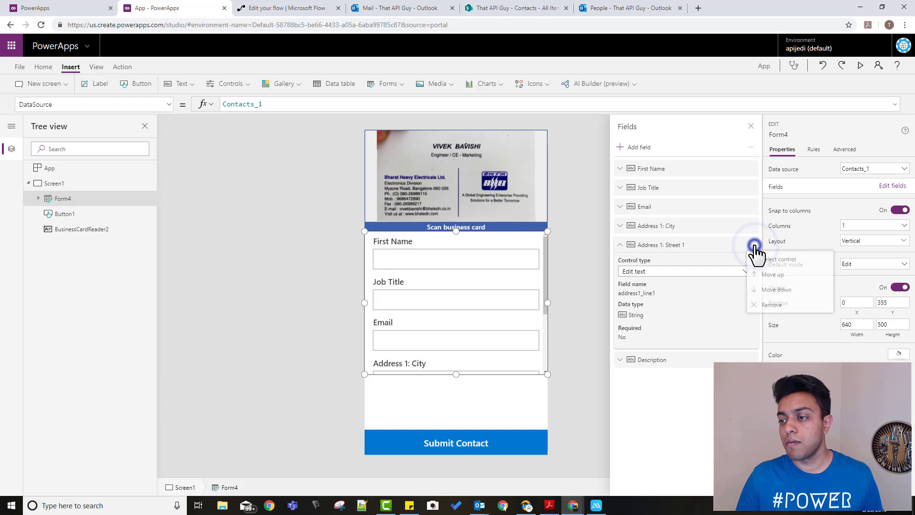
left_click(780, 307)
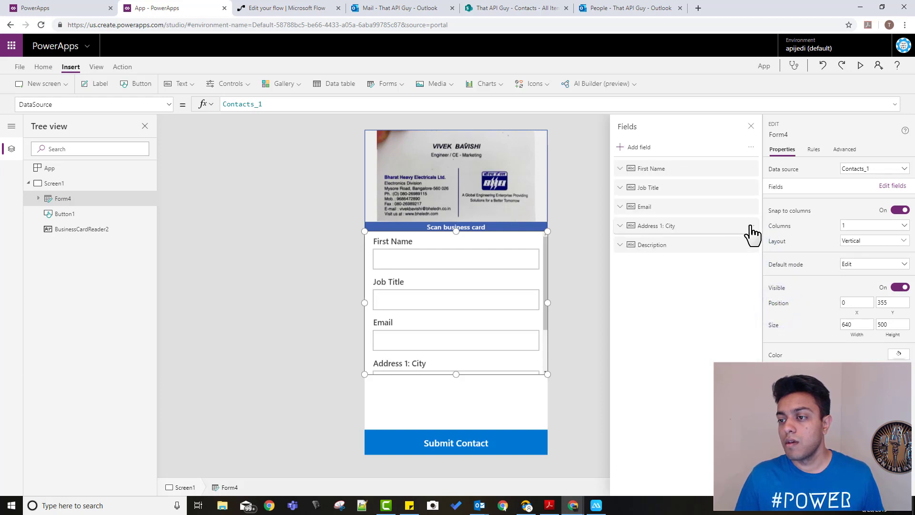
left_click(751, 226)
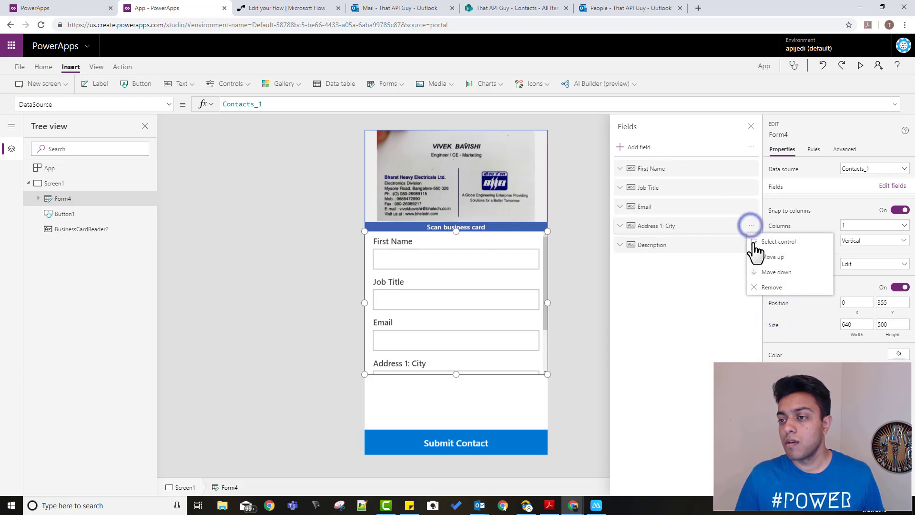
left_click(773, 287)
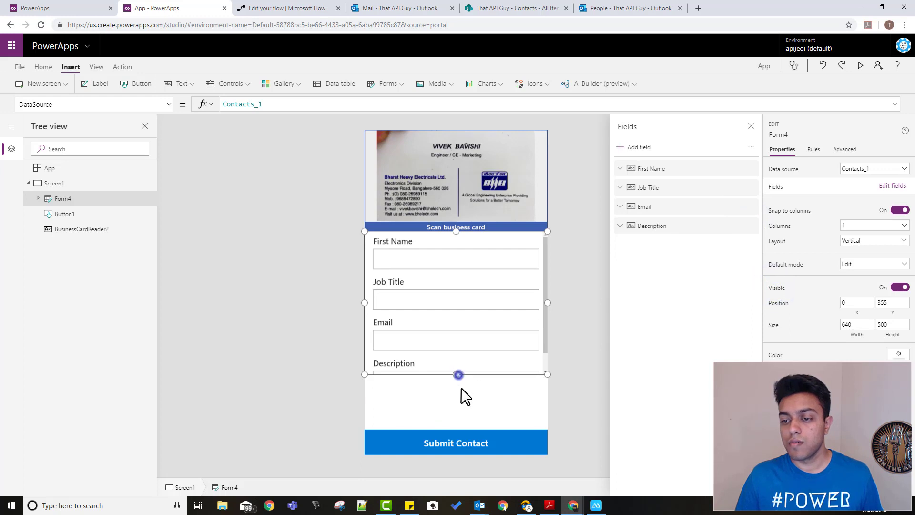
left_click_drag(458, 375, 464, 421)
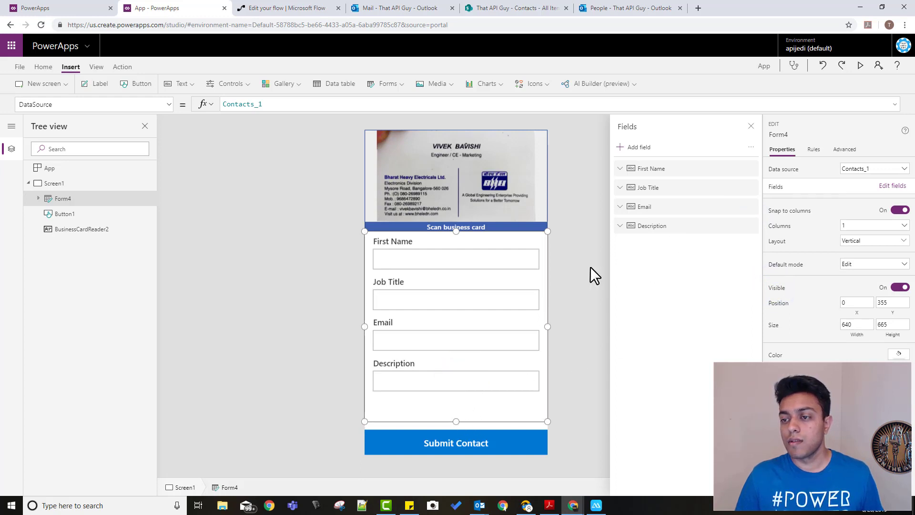
- Unlock the First Name card and set its text input's Default to BusinessCardReader2.FirstName
left_click(417, 266)
left_click(416, 265)
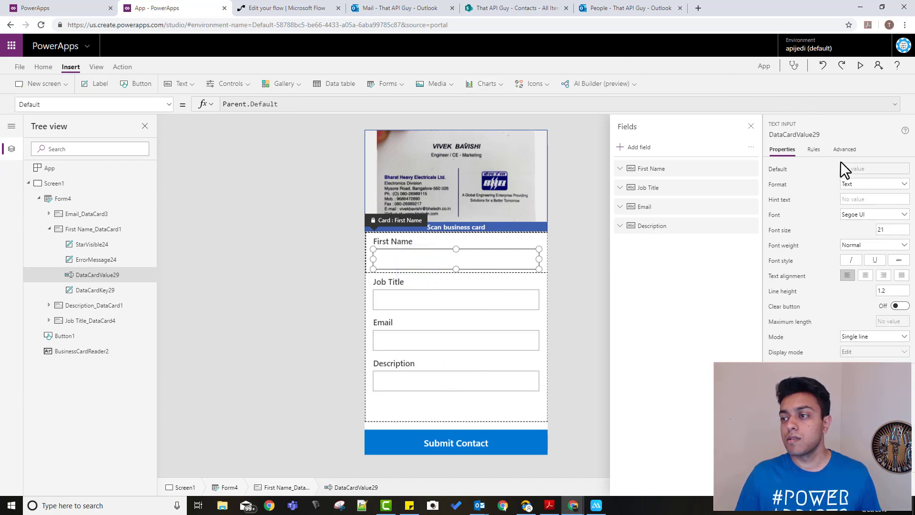
left_click(844, 149)
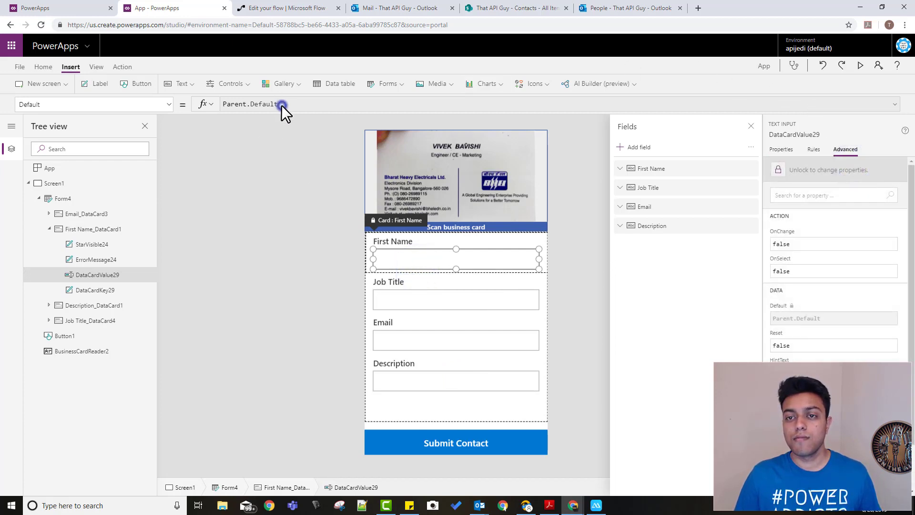
left_click(811, 172)
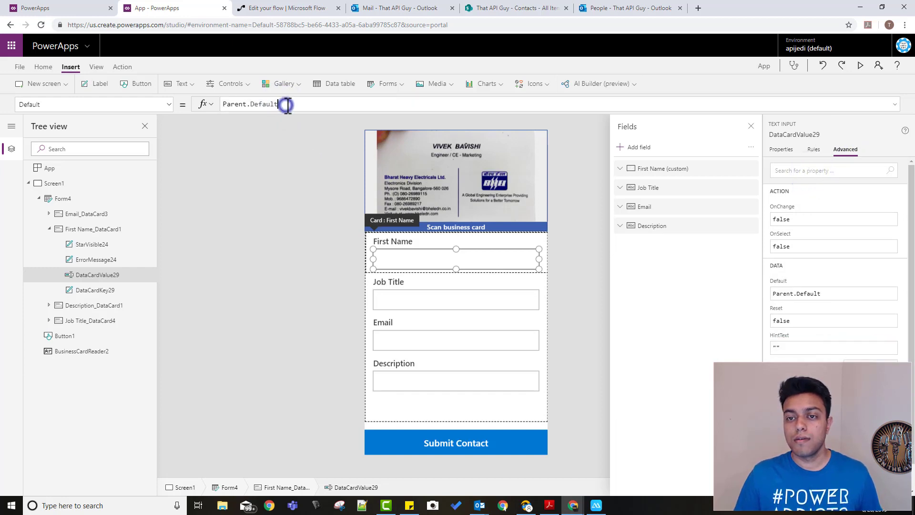
key("ctrl+a")
type("b")
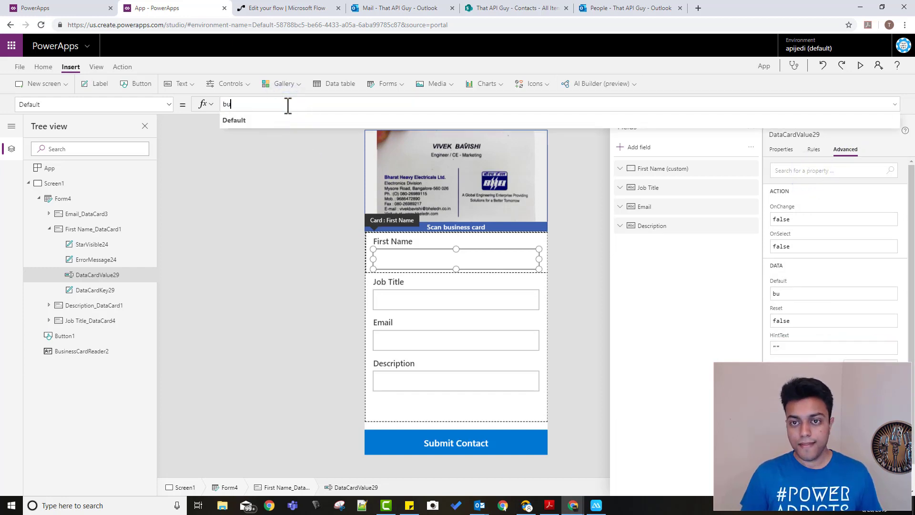
type("u")
key("BackSpace")
key("BackSpace")
type("BusinessCardReader2")
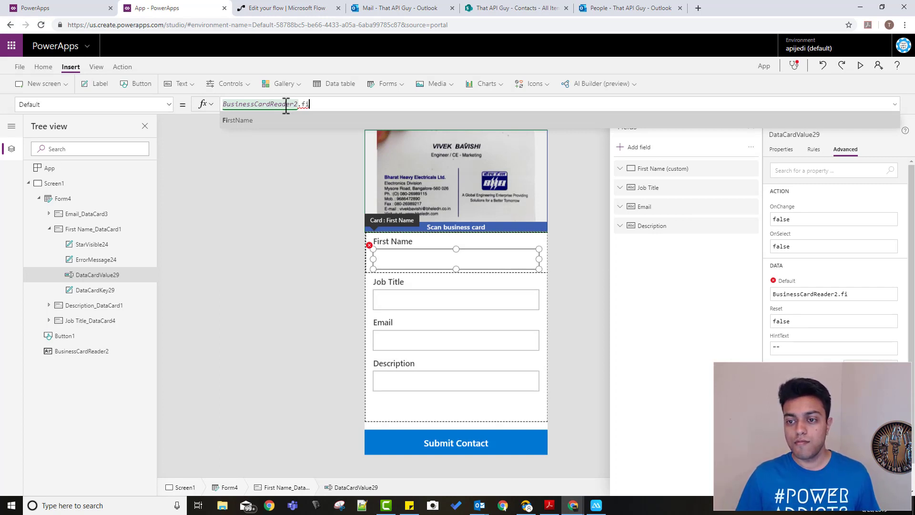
key("Tab")
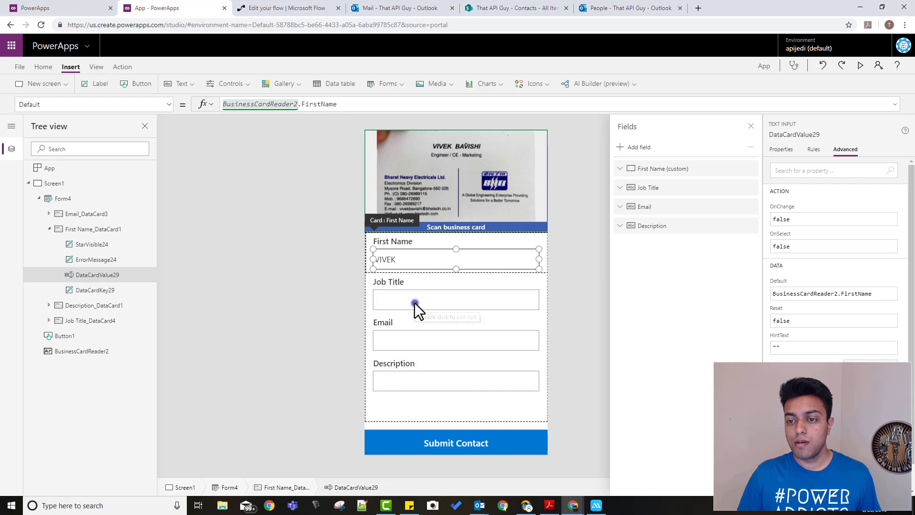
- Unlock the Job Title card and set its text input's Default to BusinessCardReader2.JobTitle
left_click(414, 302)
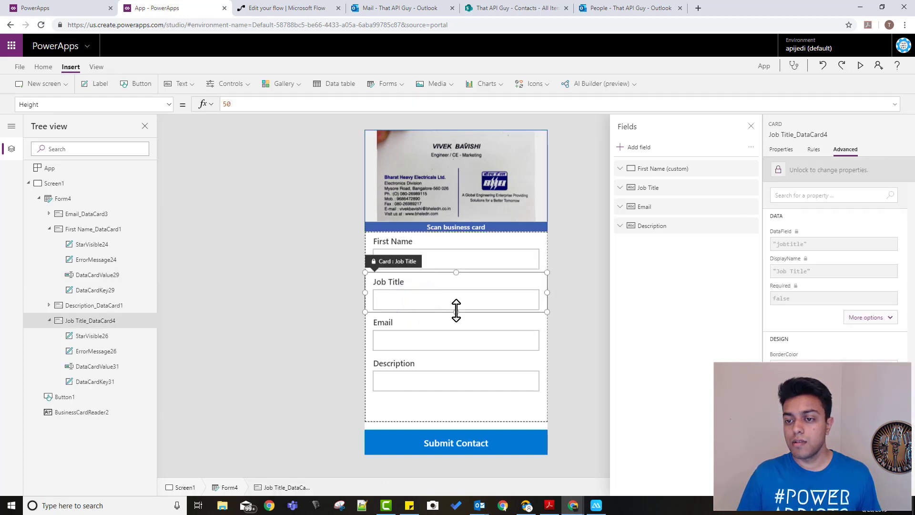
left_click(413, 305)
left_click(830, 171)
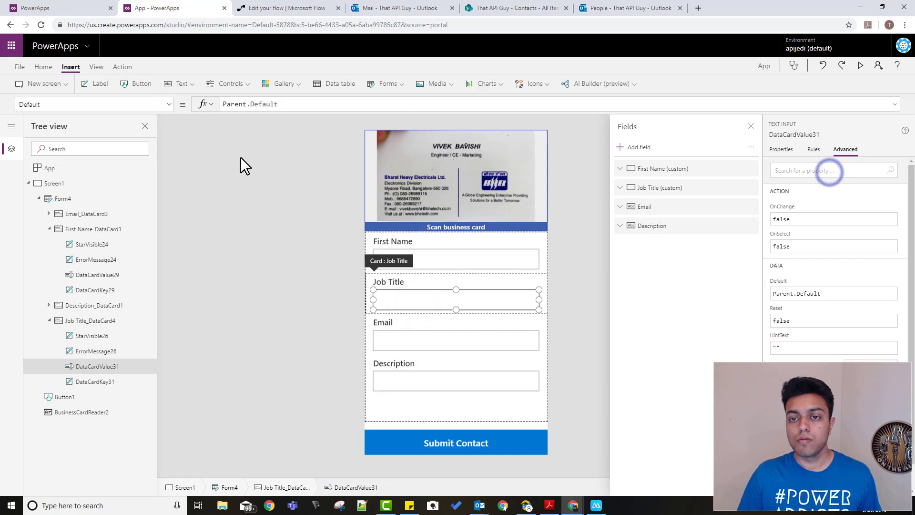
left_click(290, 103)
key("ctrl+a")
type("bu")
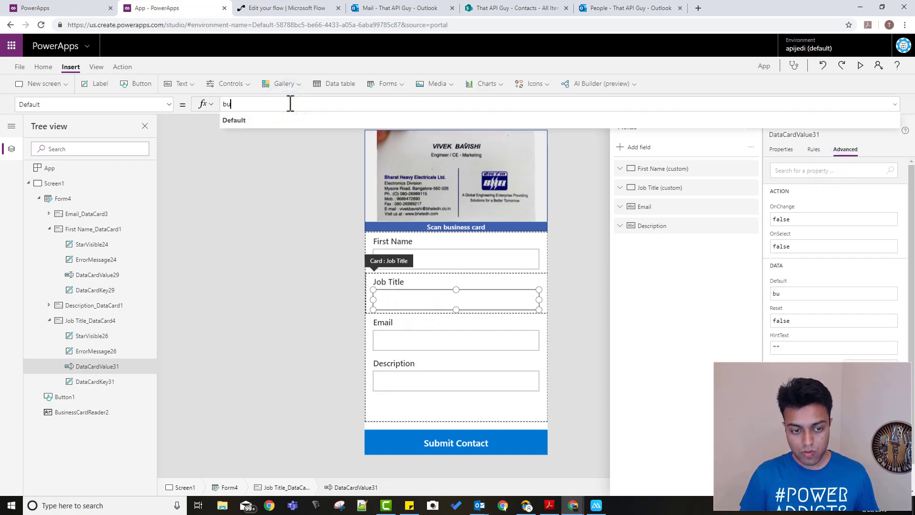
type("sin")
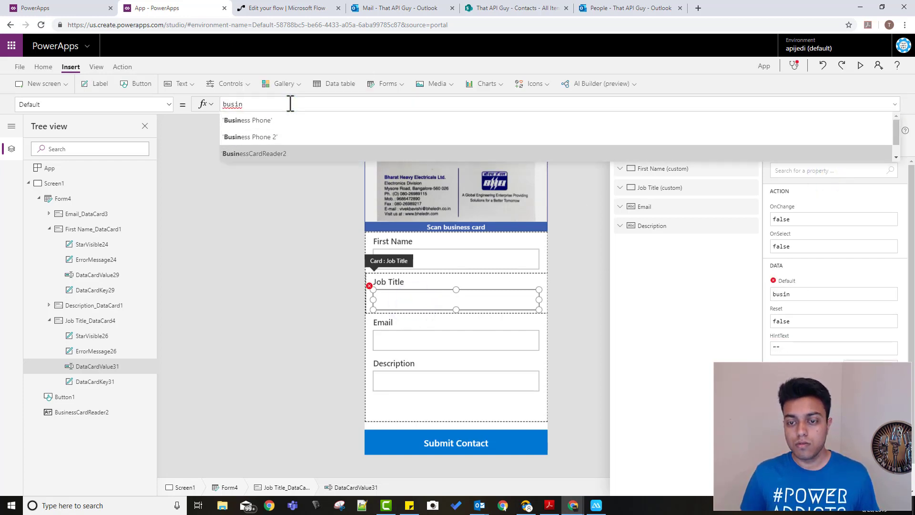
key("Tab")
type(".")
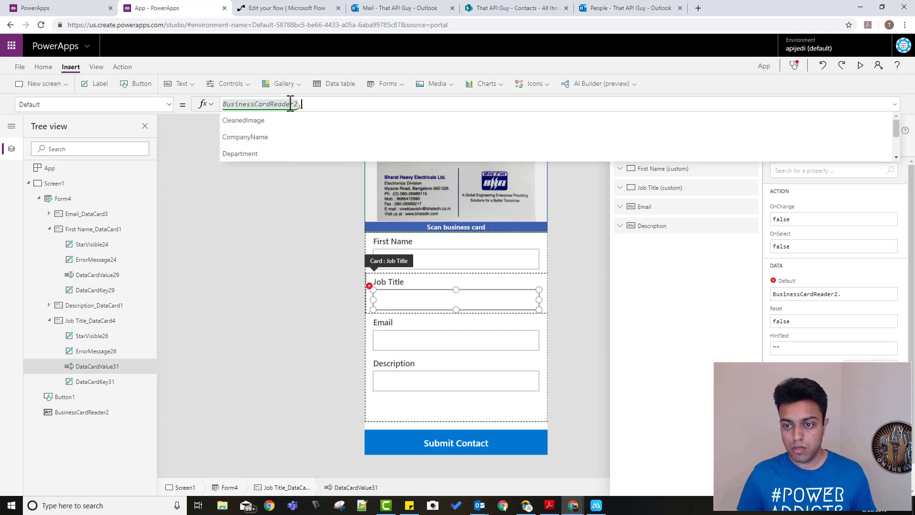
type("Jo")
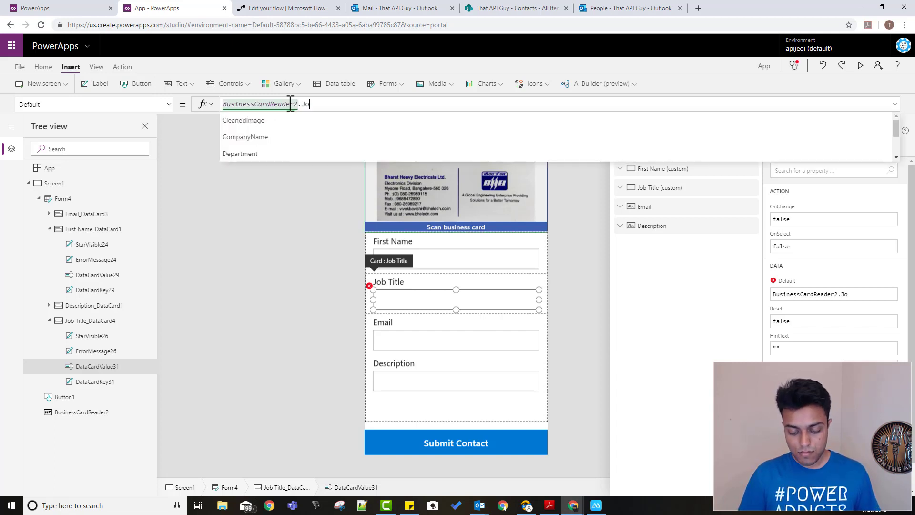
type("b")
key("Tab")
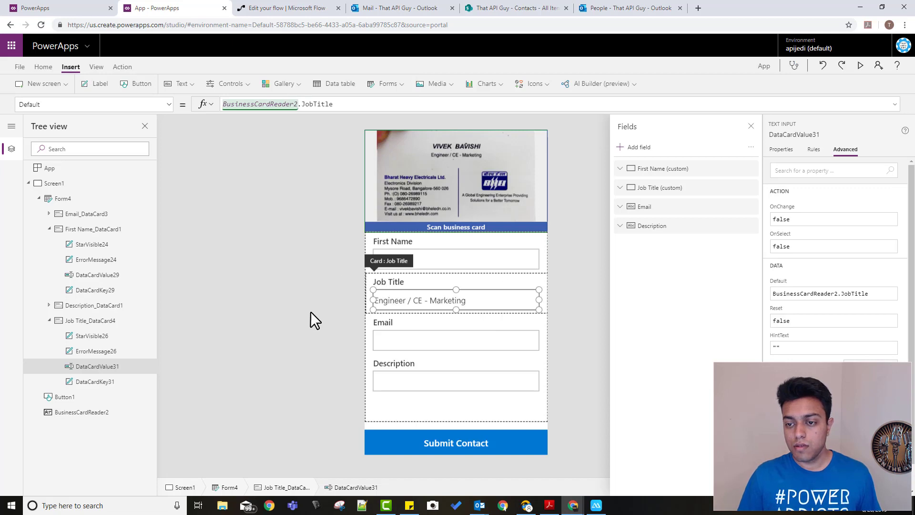
- Unlock the Email card and set its text input's Default to BusinessCardReader2.Email
left_click(416, 336)
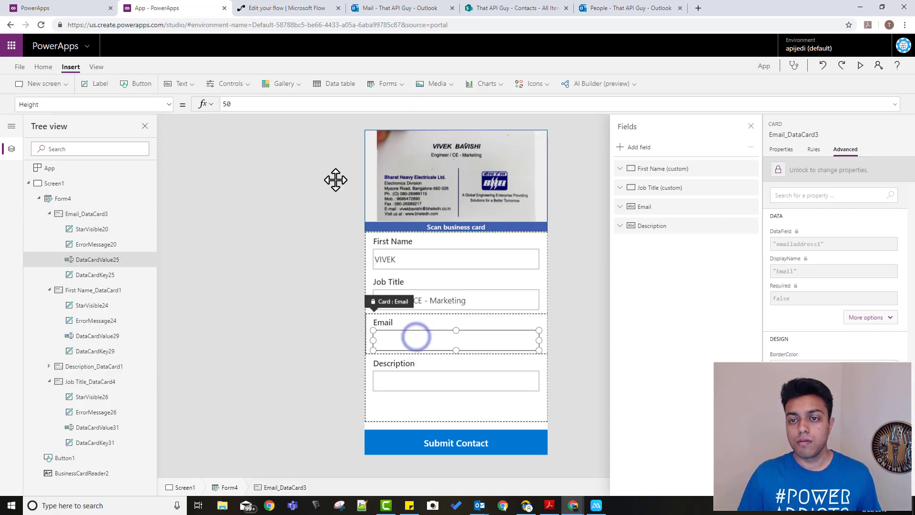
left_click(793, 170)
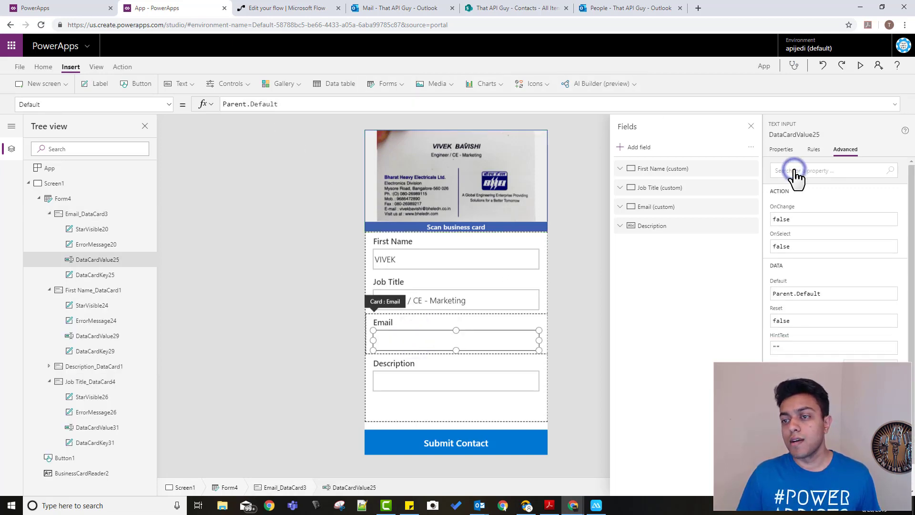
left_click(285, 105)
key("ctrl+a")
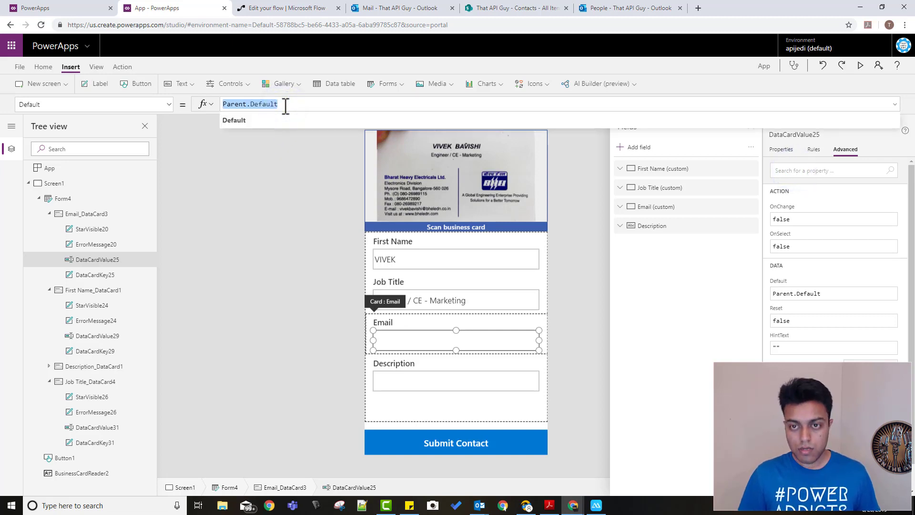
type("BusinessCardReader2")
type(".")
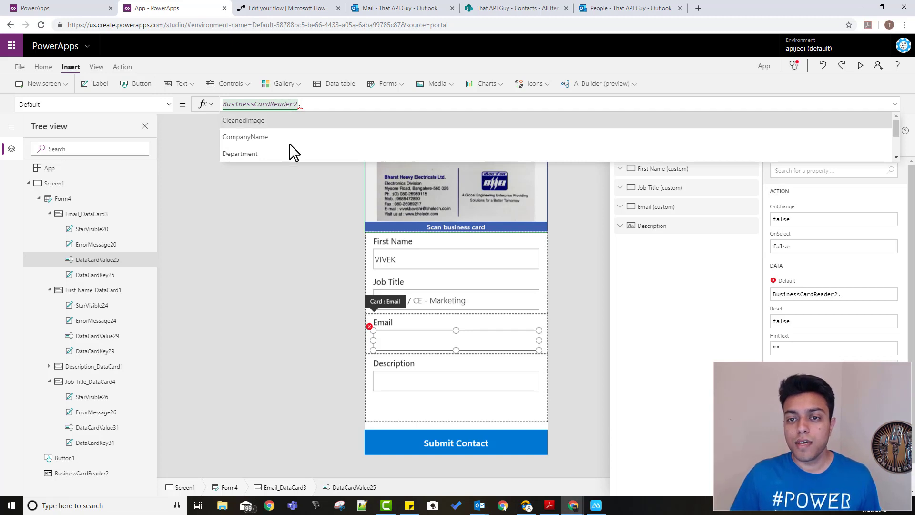
scroll(305, 145, "down", 1)
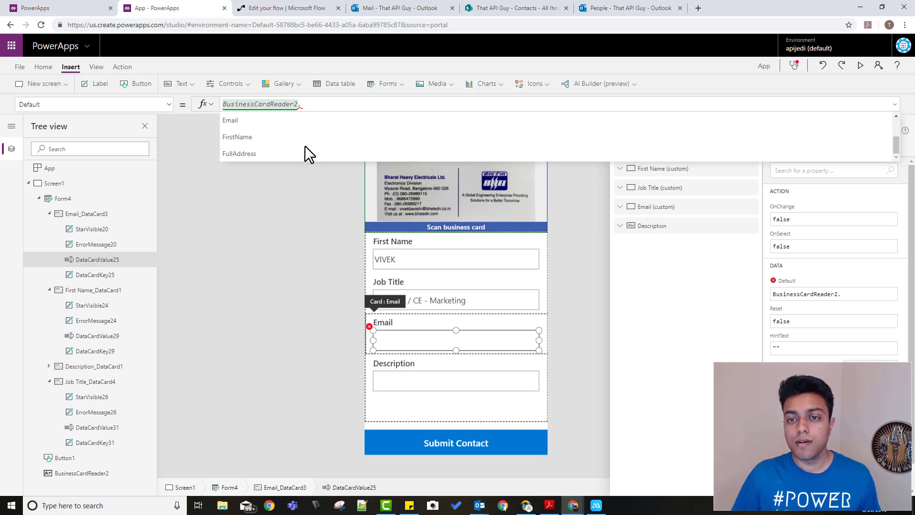
left_click(283, 121)
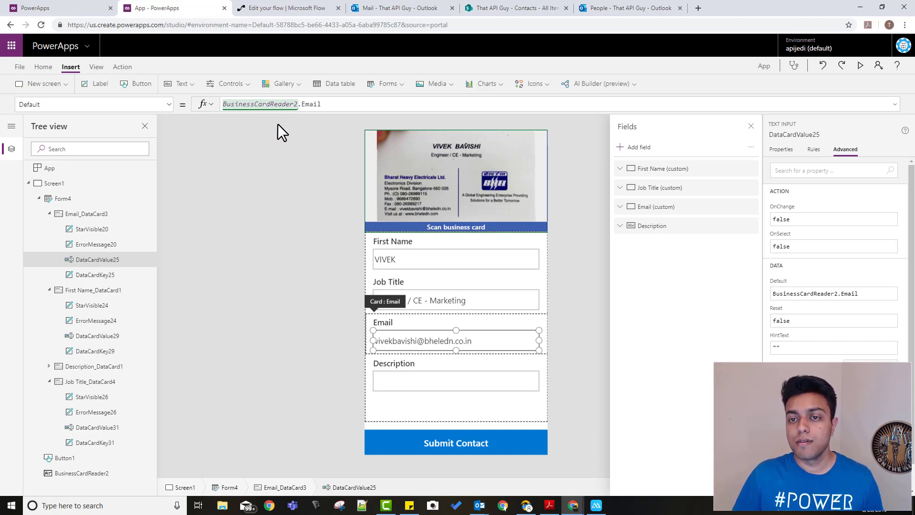
- Unlock the Description card and set its text input's Default to BusinessCardReader2.CompanyName
left_click(448, 386)
left_click(448, 385)
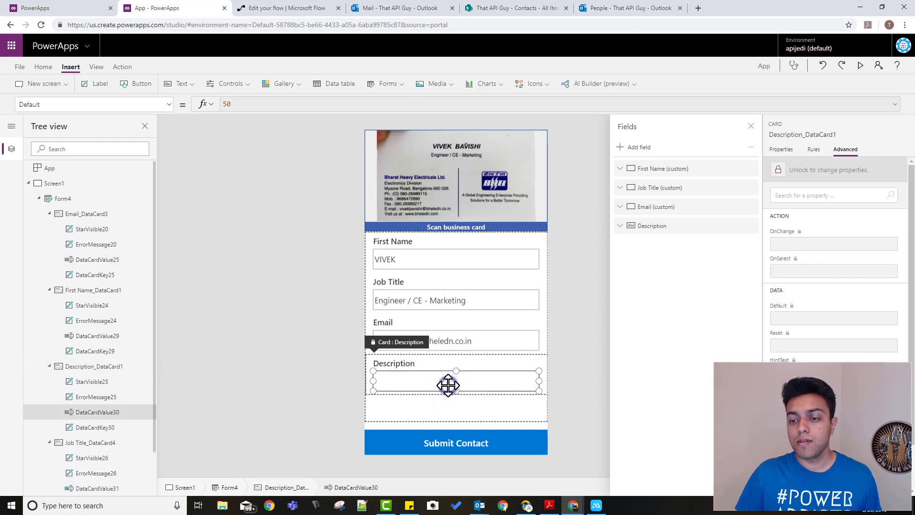
left_click(801, 169)
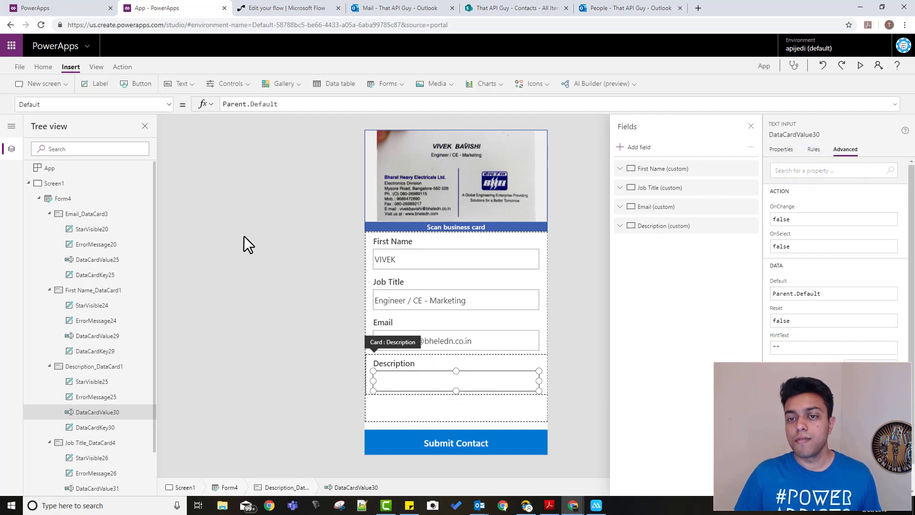
left_click(291, 106)
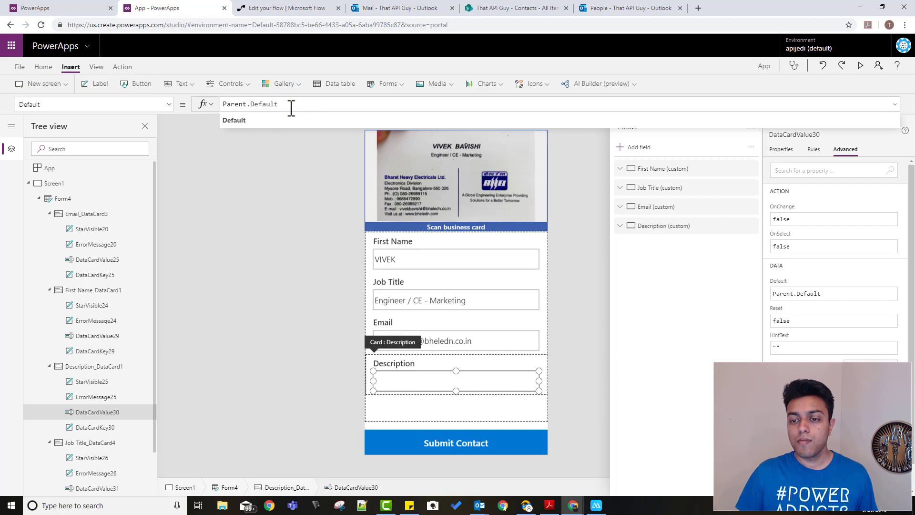
key("ctrl+a")
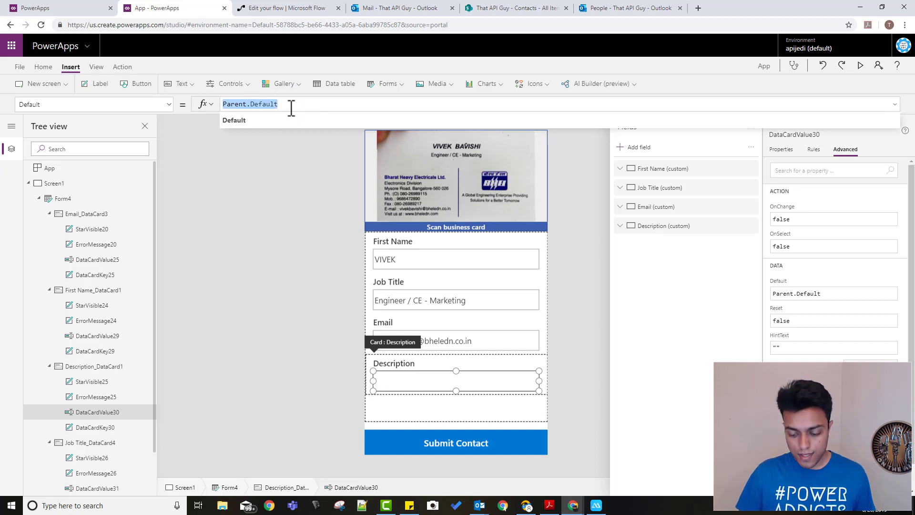
type("BusinessCardReader2")
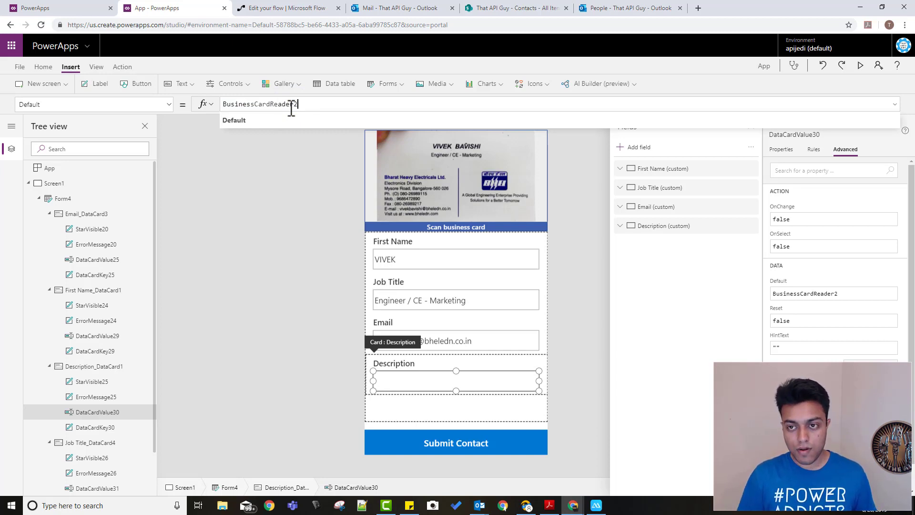
type(".")
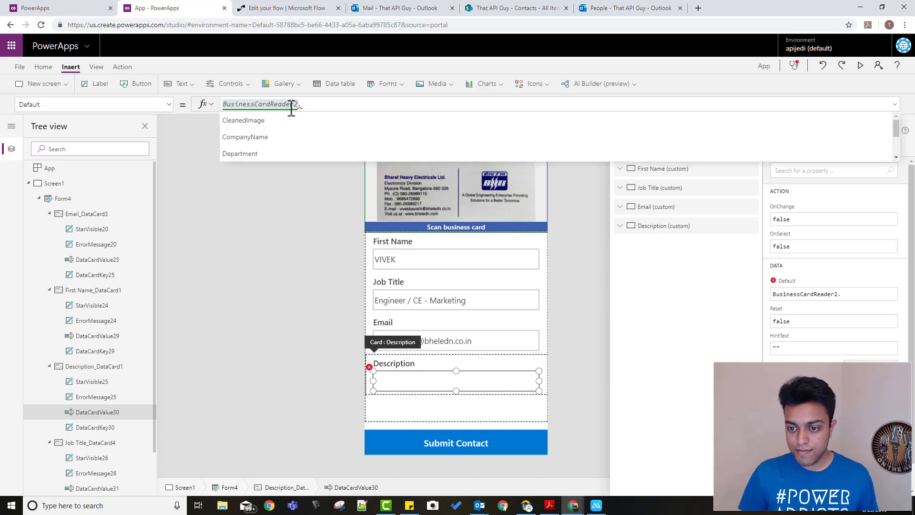
type("Com")
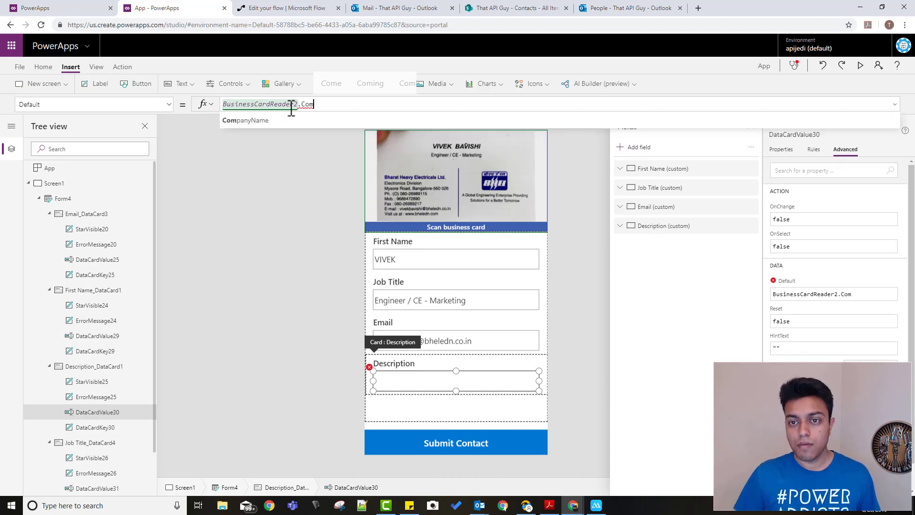
left_click(287, 127)
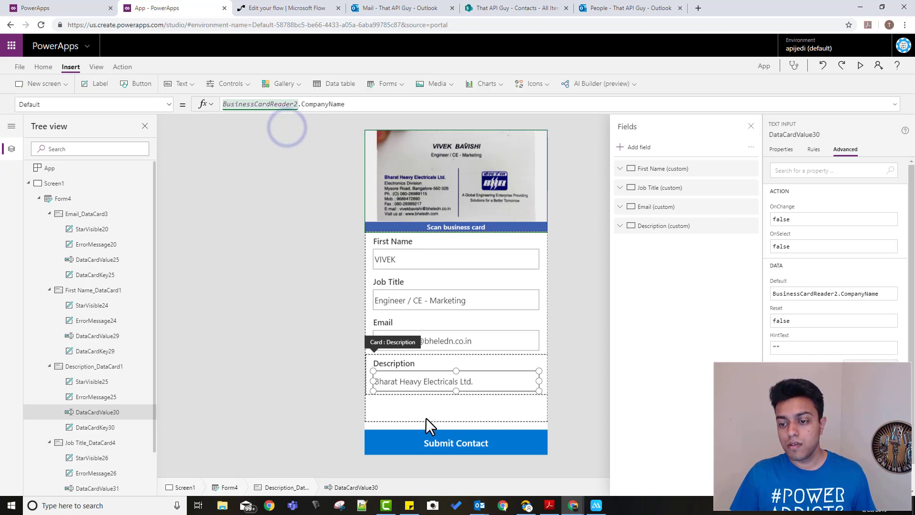
- Comment out the CreateacontactinOutlook.Run call in the Submit Contact button's OnSelect formula with //
left_click(538, 438)
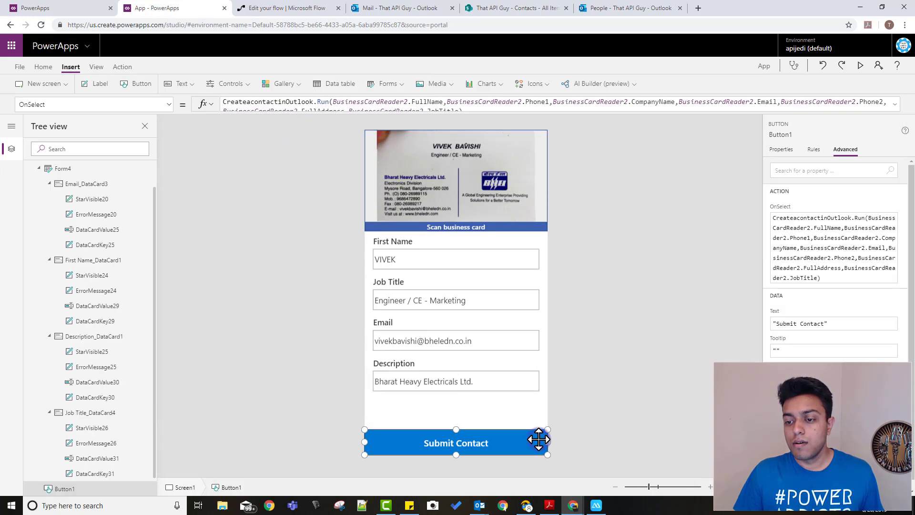
left_click(470, 113)
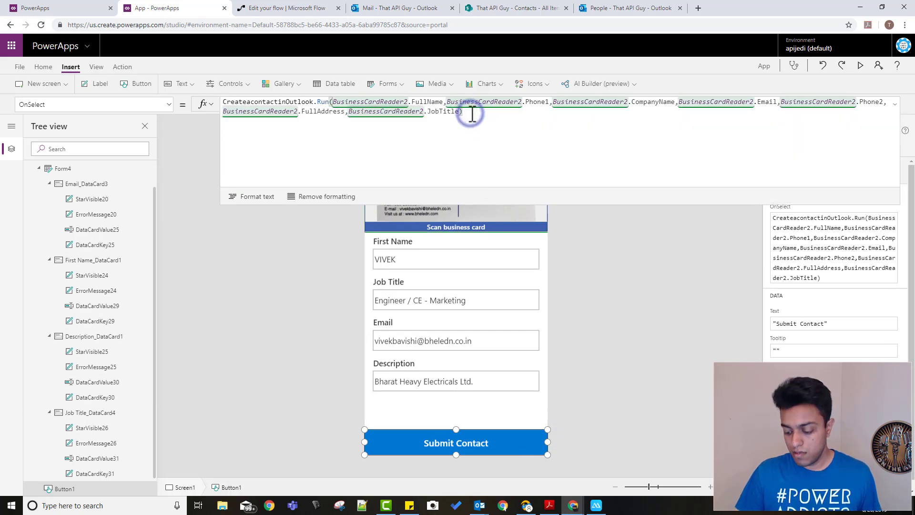
key("Home")
key("Home")
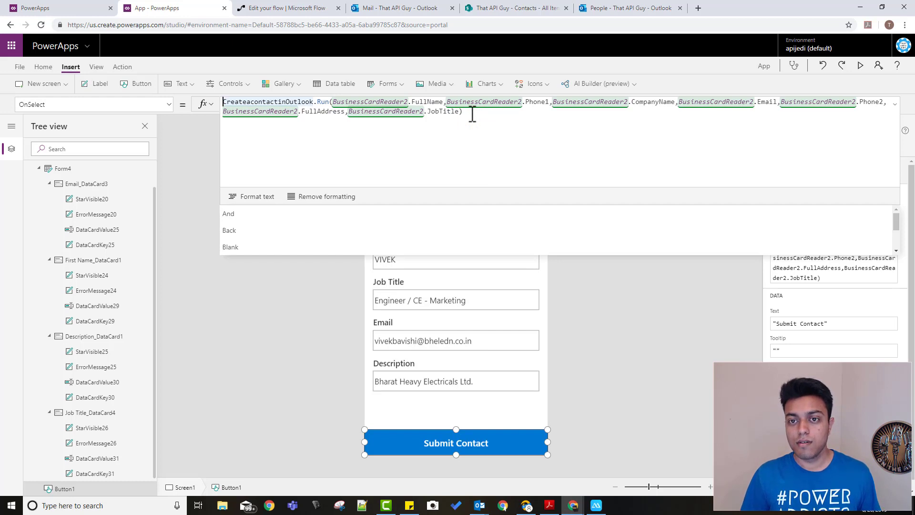
type("//")
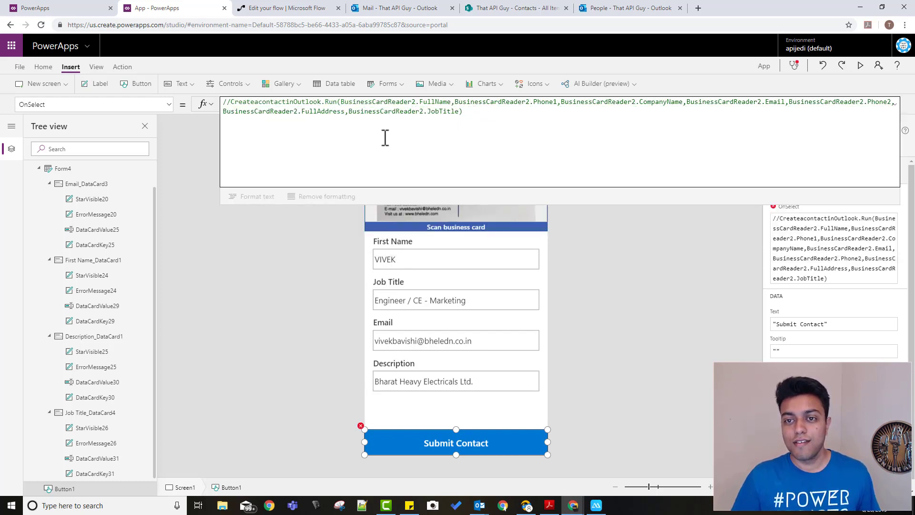
- Add SubmitForm(Form4) ahead of the commented-out flow call in the Submit Contact button's OnSelect formula
left_click(225, 104)
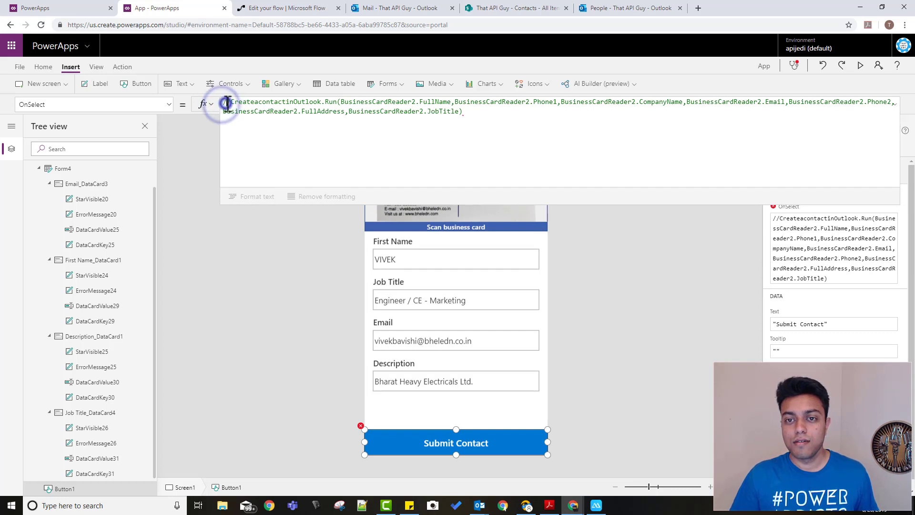
type("Submit")
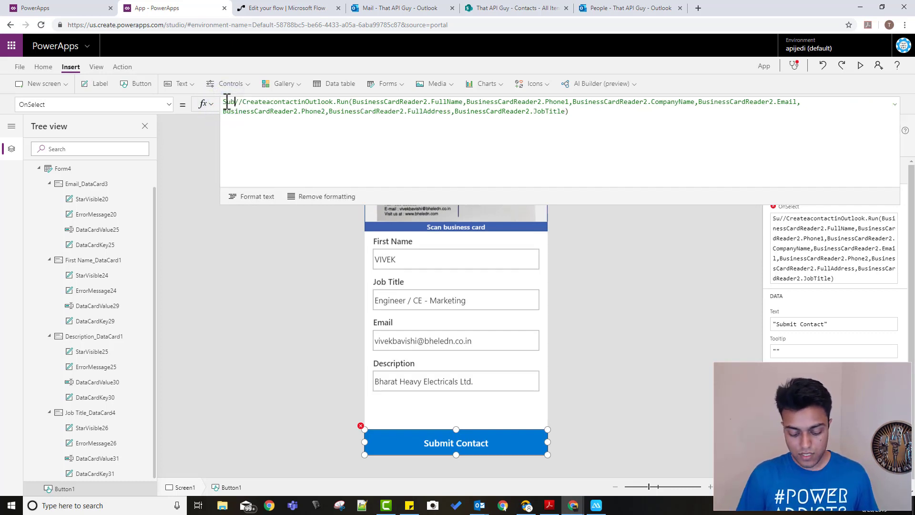
type("Form( ")
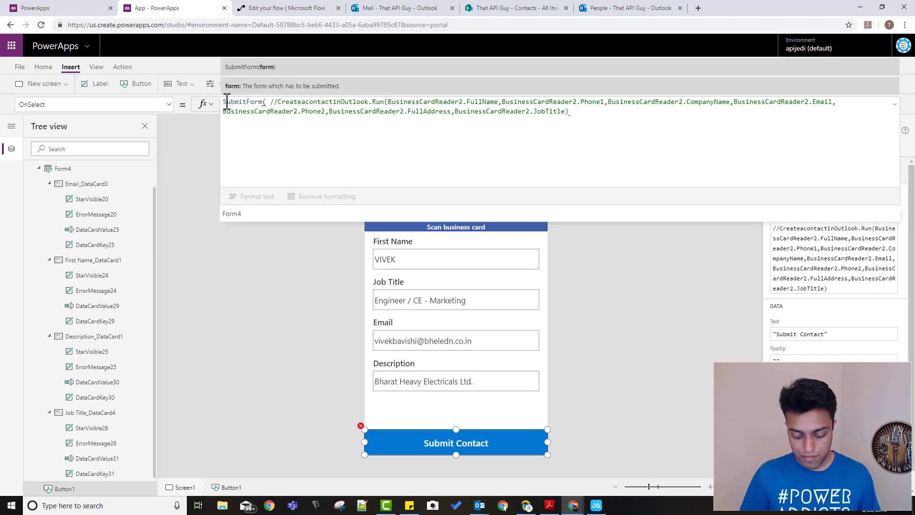
type("Form")
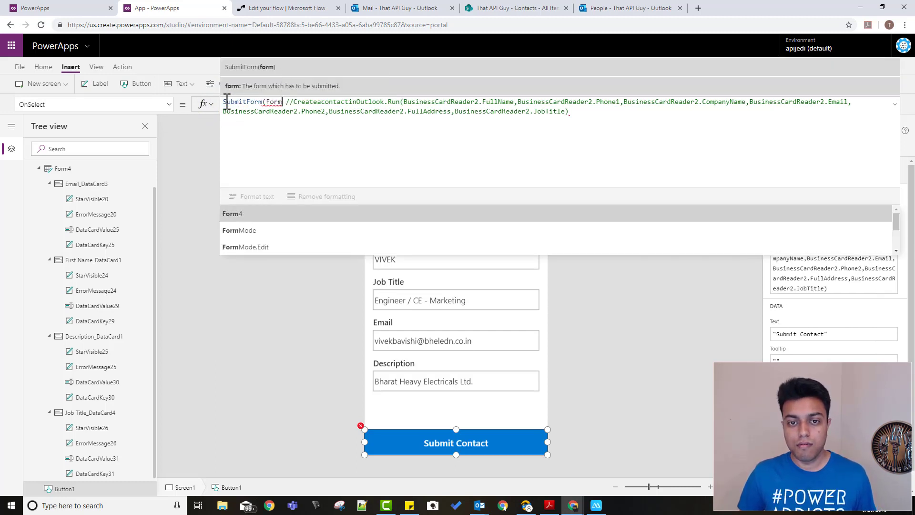
type("4")
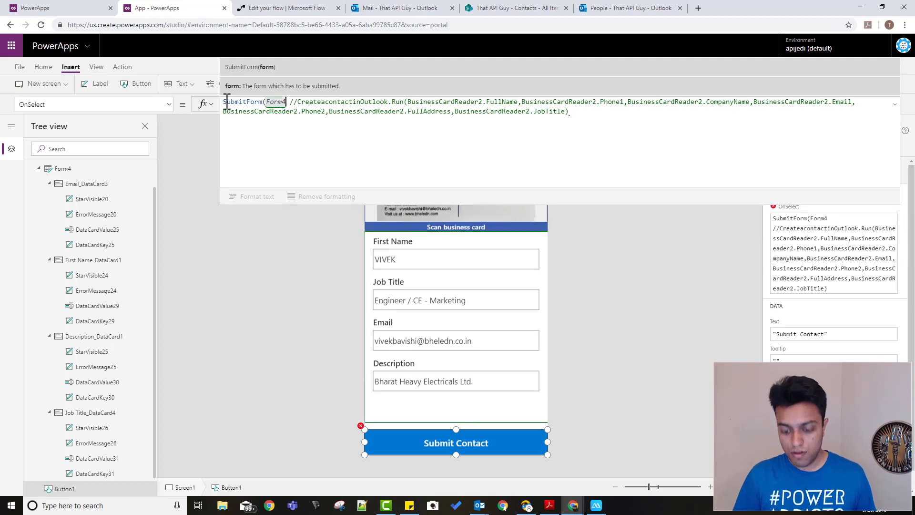
type(")")
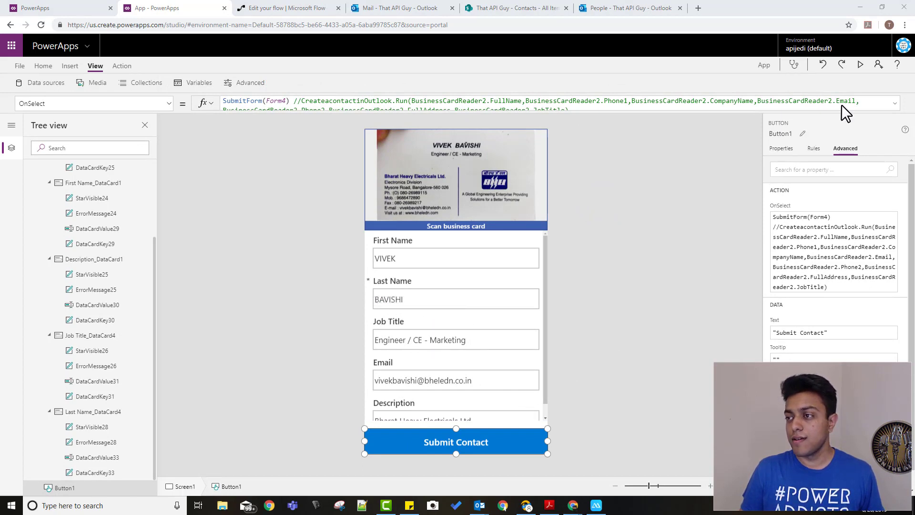
- Submit the scanned contact in the app preview, and refresh the Contact entity's data to inspect the record
left_click(859, 64)
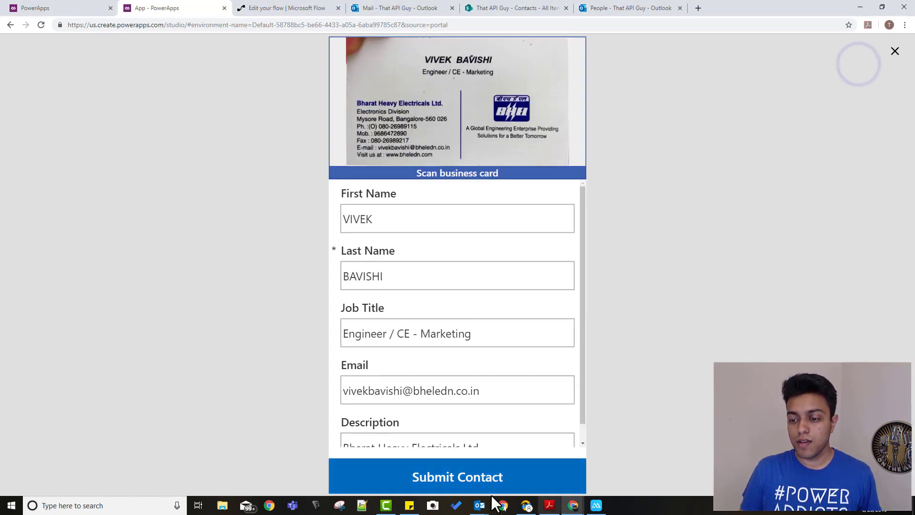
left_click(481, 484)
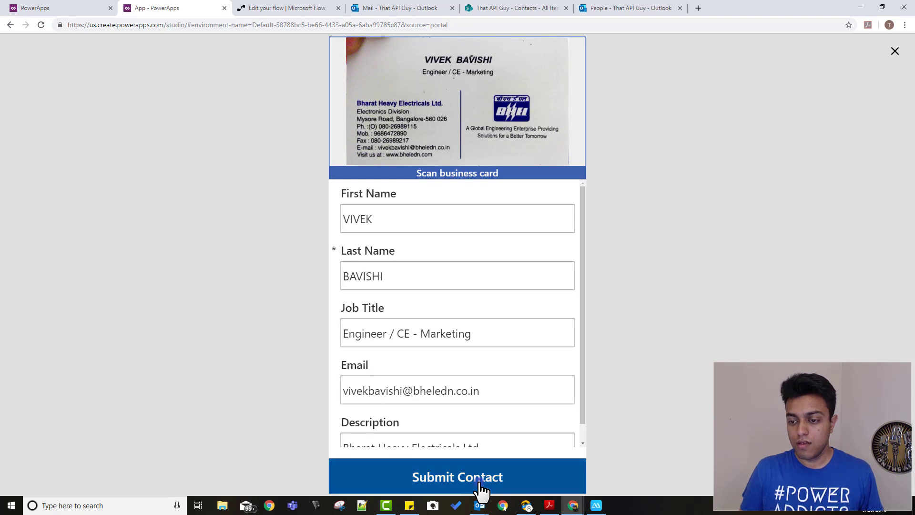
left_click(61, 8)
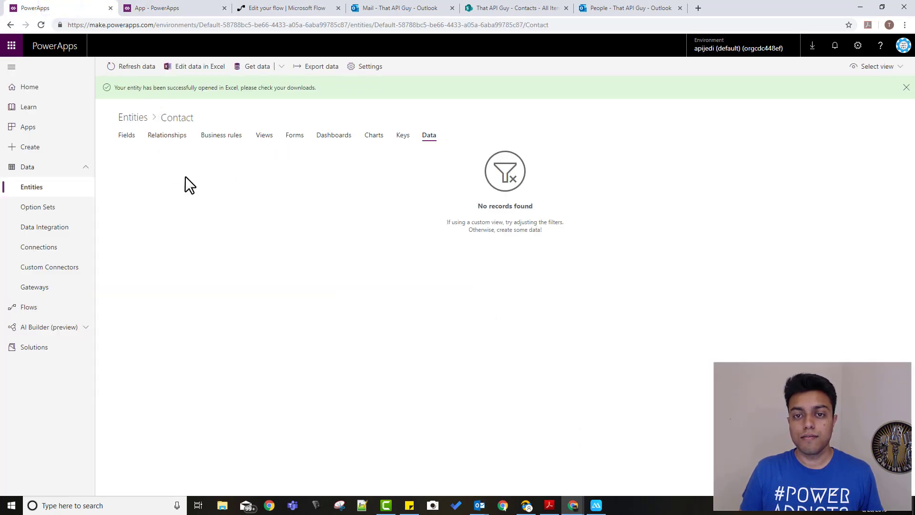
left_click(138, 72)
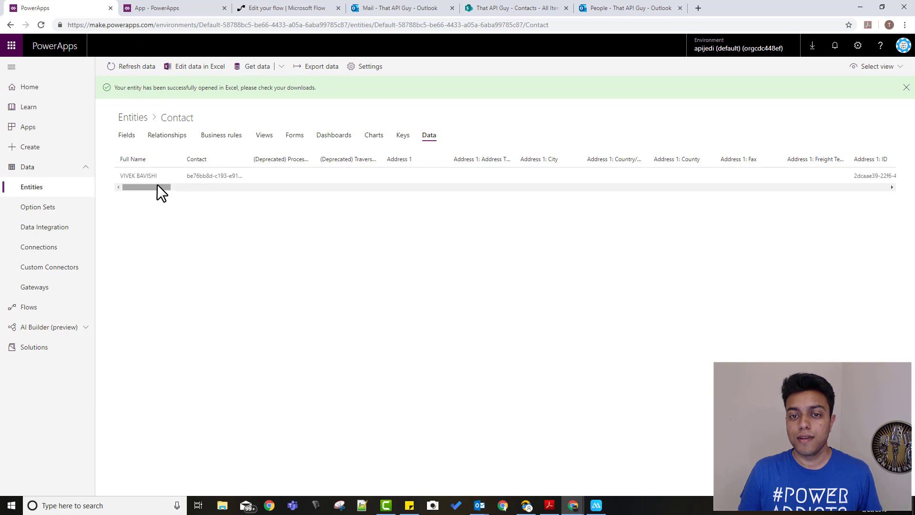
left_click_drag(149, 190, 381, 189)
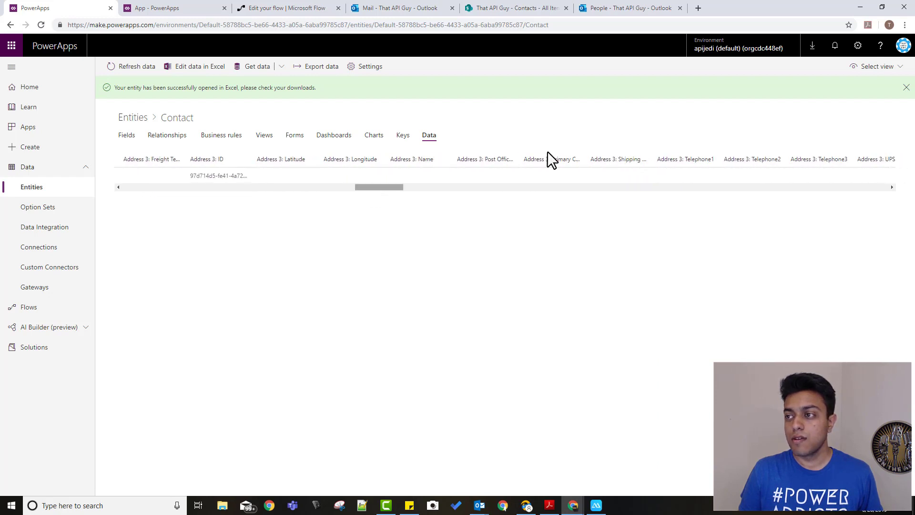
- Try the Custom fields view on the Contact entity's data and return to All fields
left_click(890, 67)
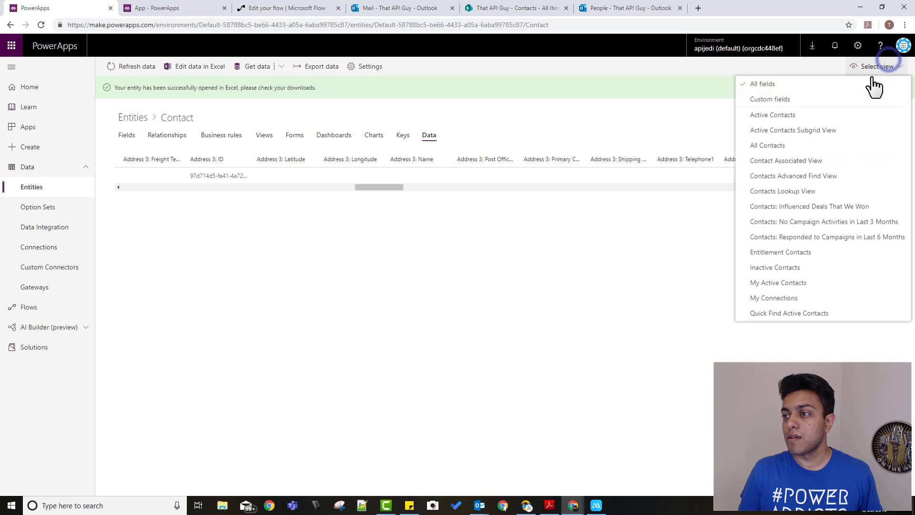
left_click(782, 101)
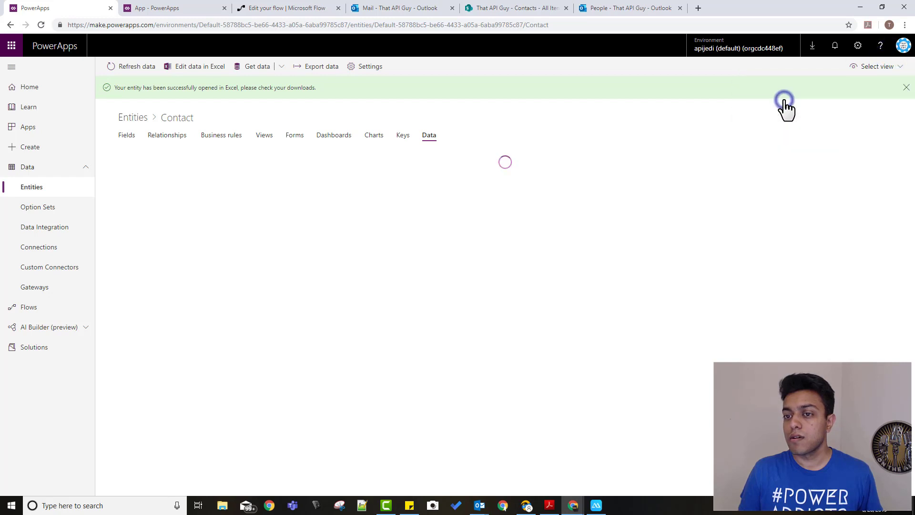
left_click(878, 70)
left_click(817, 98)
left_click(866, 69)
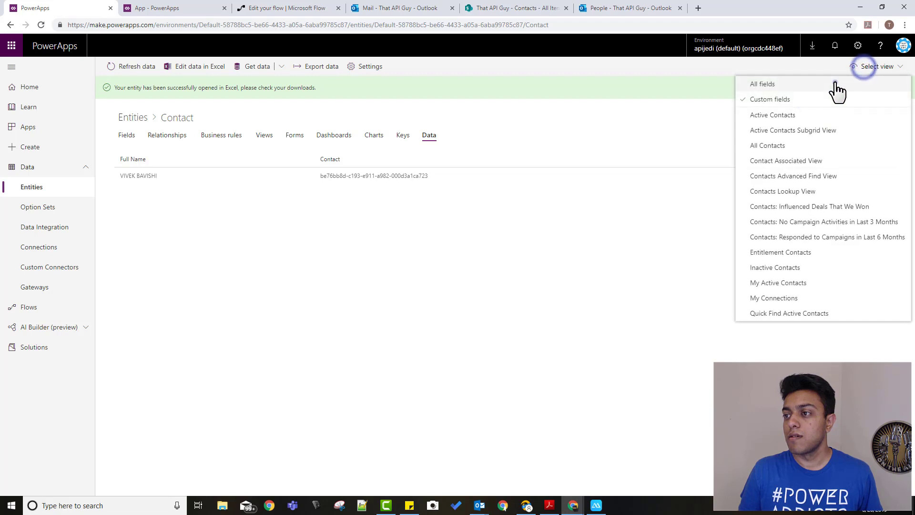
left_click(836, 84)
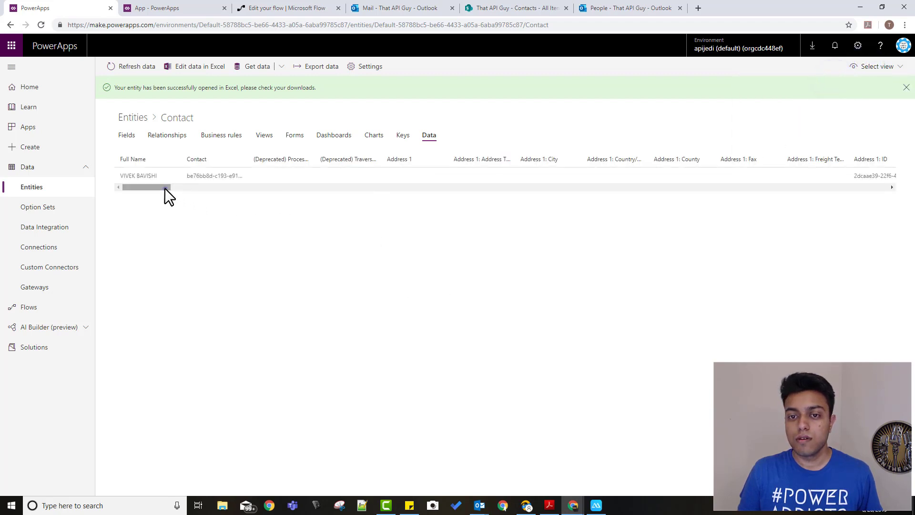
left_click_drag(164, 188, 179, 188)
- Show the Contact entity's data in the Active Contacts view and widen the Job Title column to read the record
left_click(891, 67)
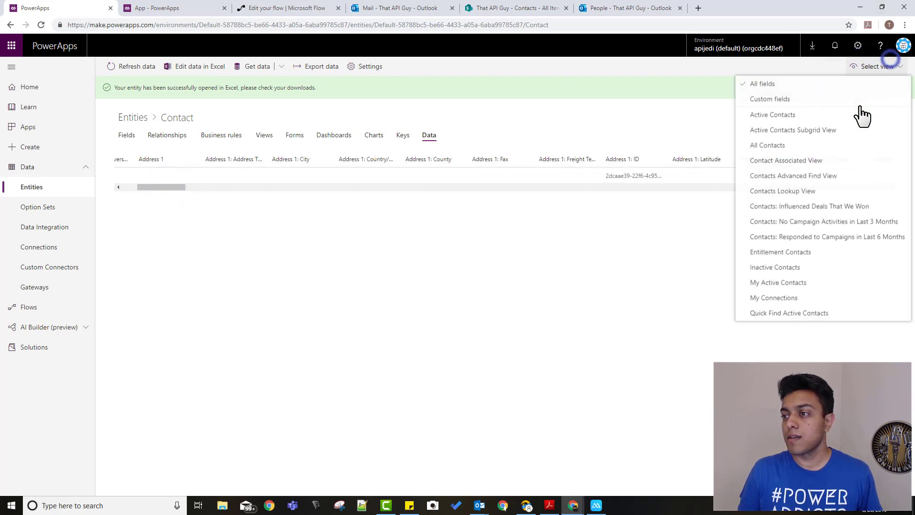
left_click(799, 117)
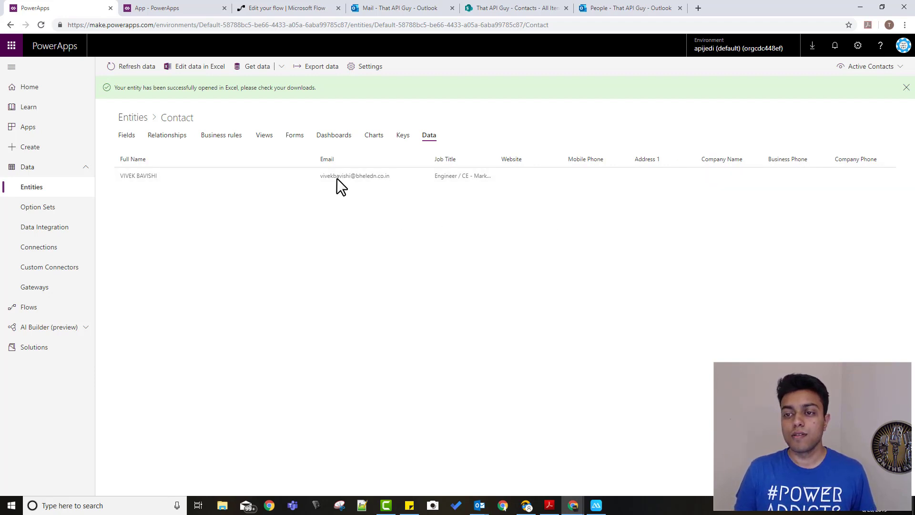
left_click_drag(496, 156, 540, 155)
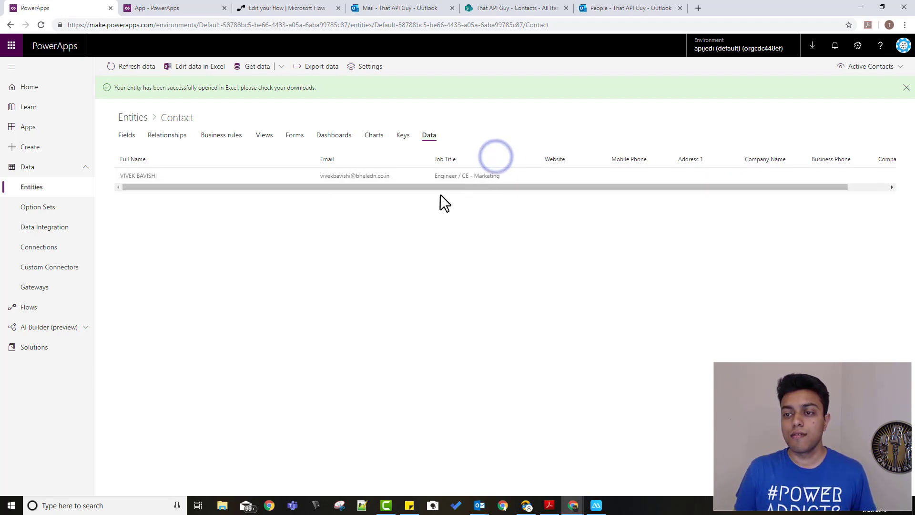
- Return to the business card app and close its preview
left_click(142, 5)
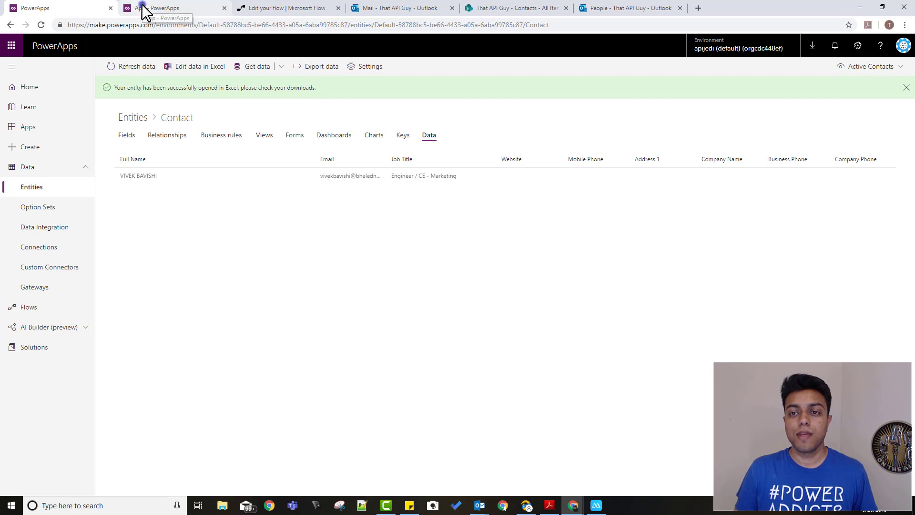
left_click(896, 55)
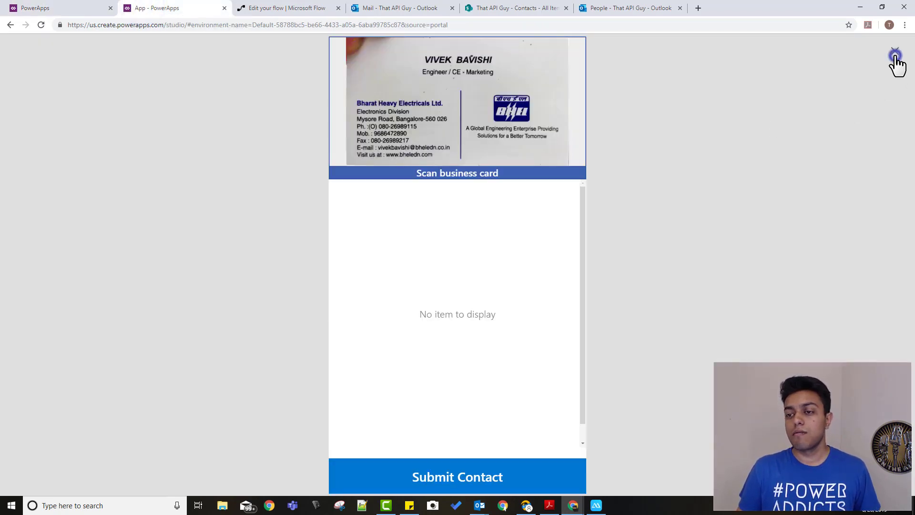